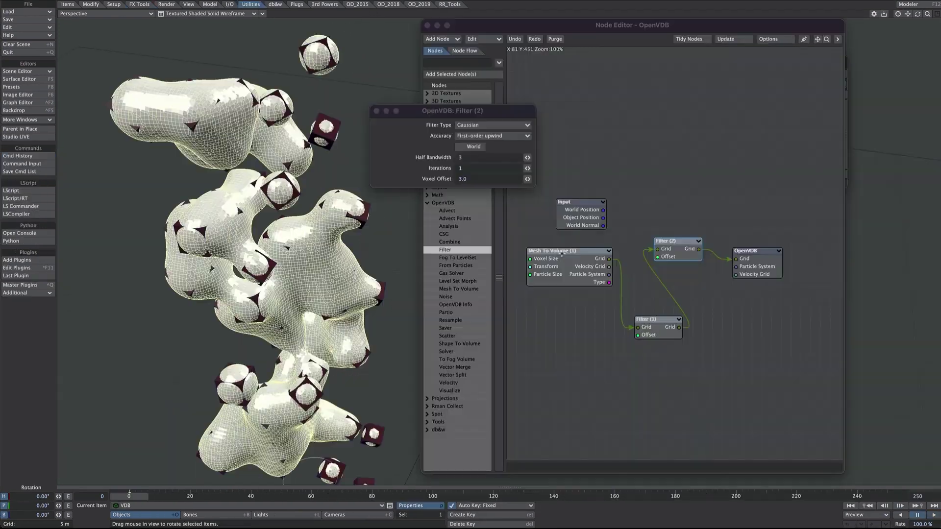
double_click(556, 265)
double_click(464, 164)
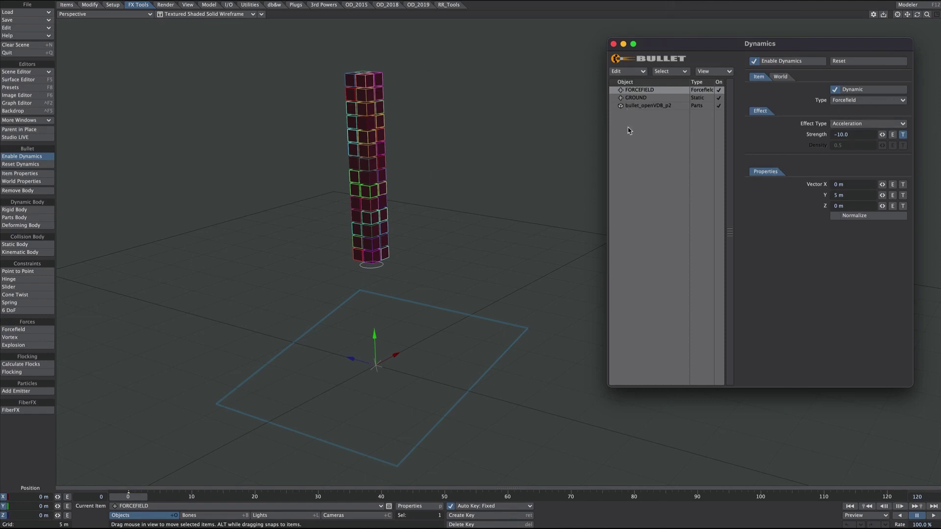
- Review the Bullet settings of GROUND and bullet_openVDB_p2 plus the world settings, and play the simulation
click(636, 98)
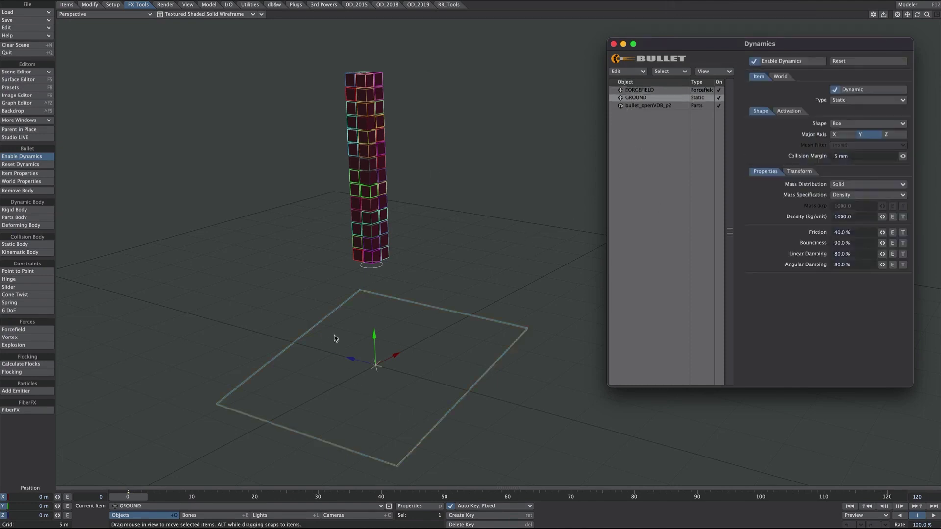
click(648, 106)
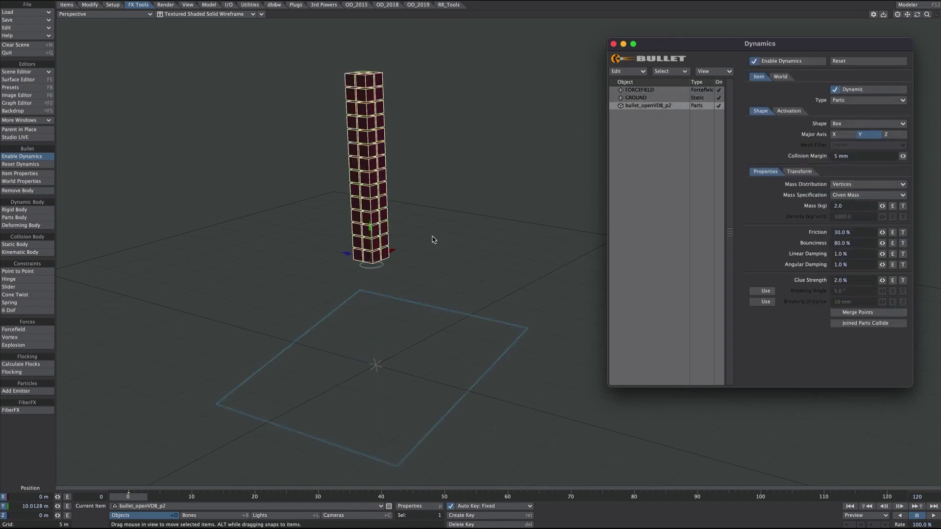
click(780, 77)
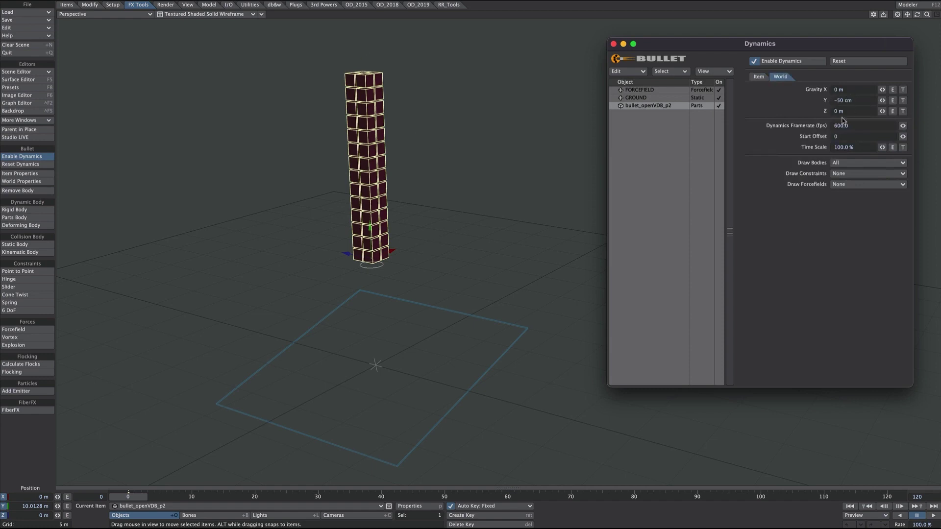
click(759, 77)
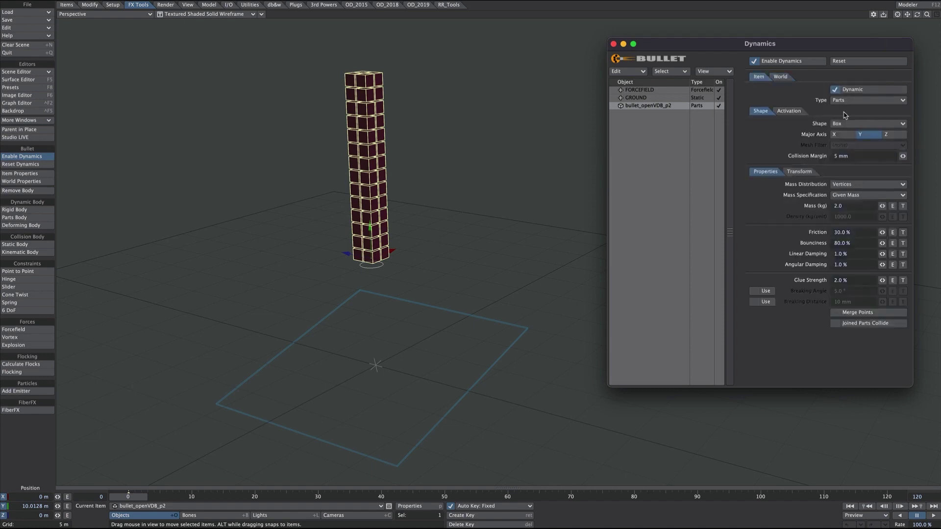
click(788, 112)
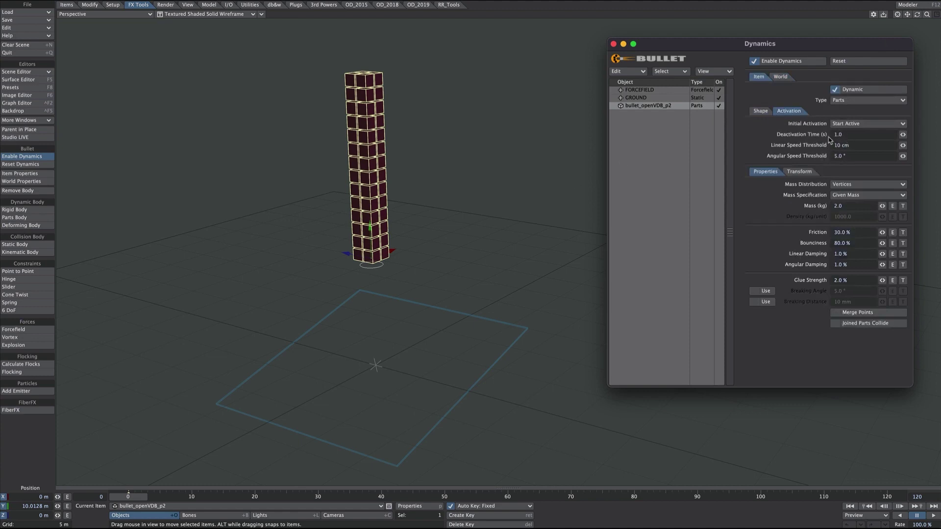
click(934, 516)
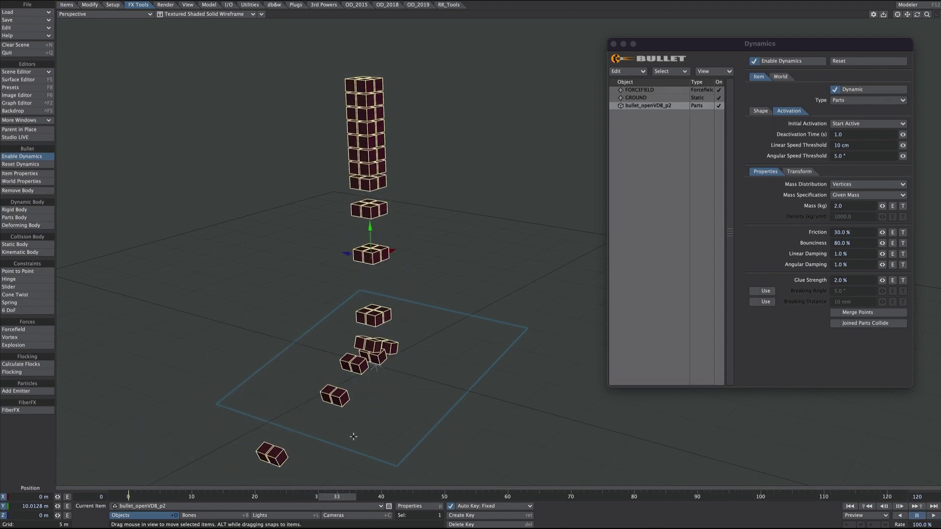
- Duplicate the FORCEFIELD null and rename the copy VORTEX
click(639, 91)
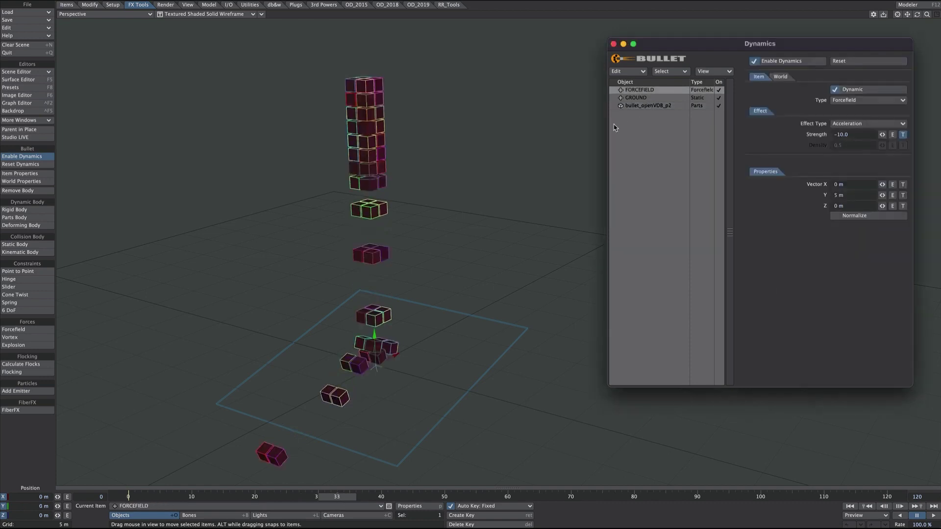
key(ctrl+c)
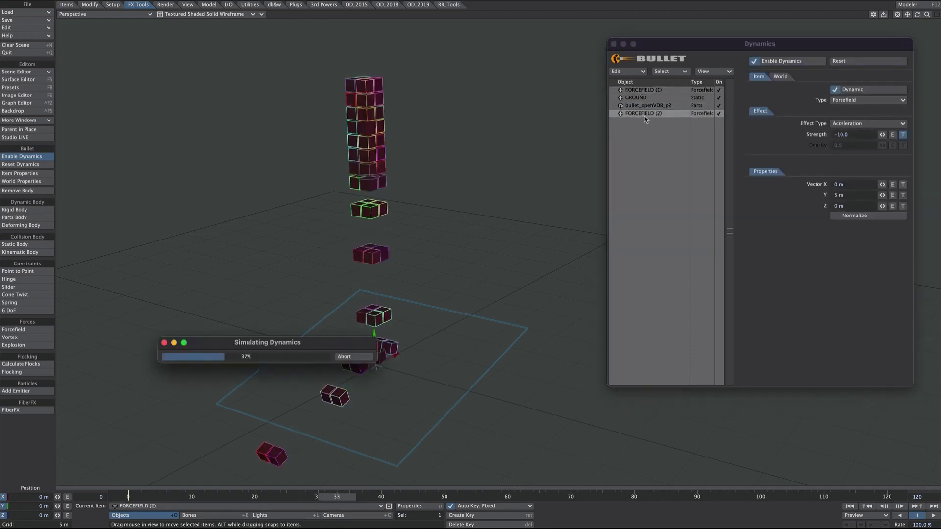
key(ctrl+r)
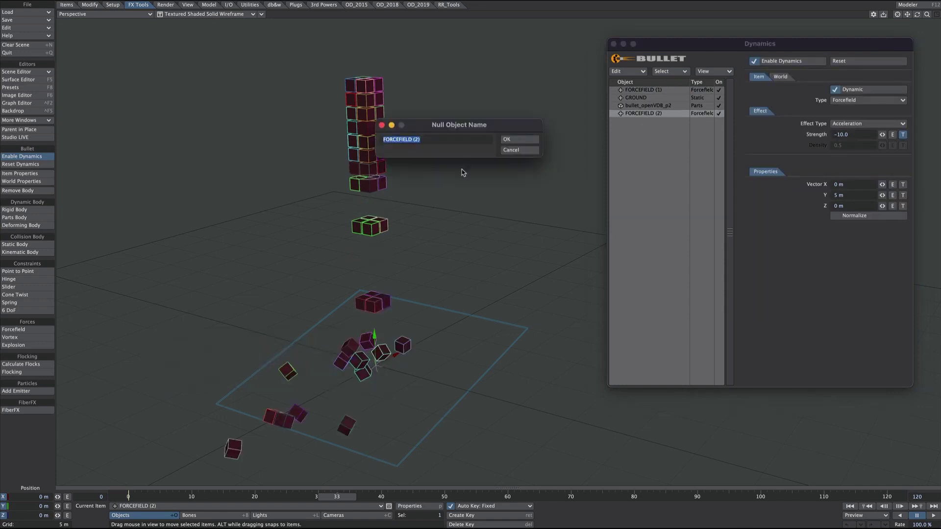
text(VORTEX)
click(520, 142)
- Change the dynamics type of the VORTEX null to Vortex
click(813, 111)
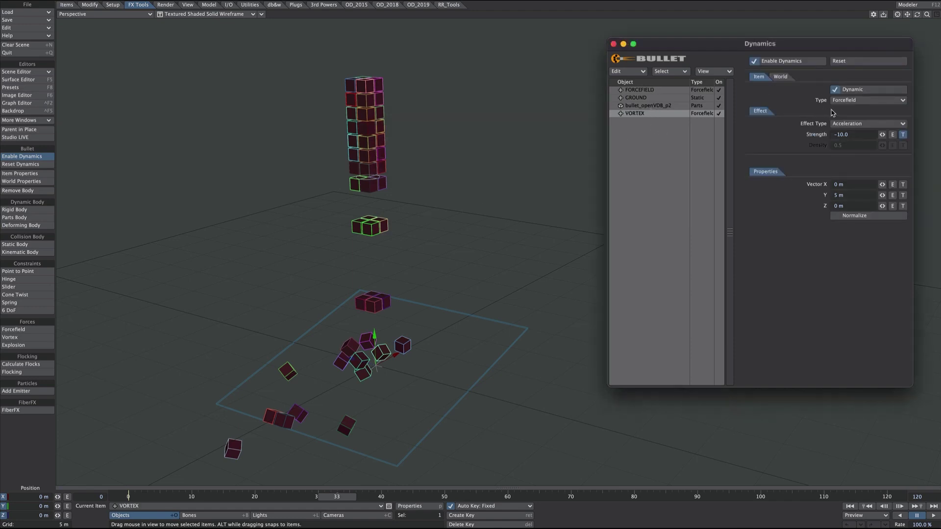
click(845, 101)
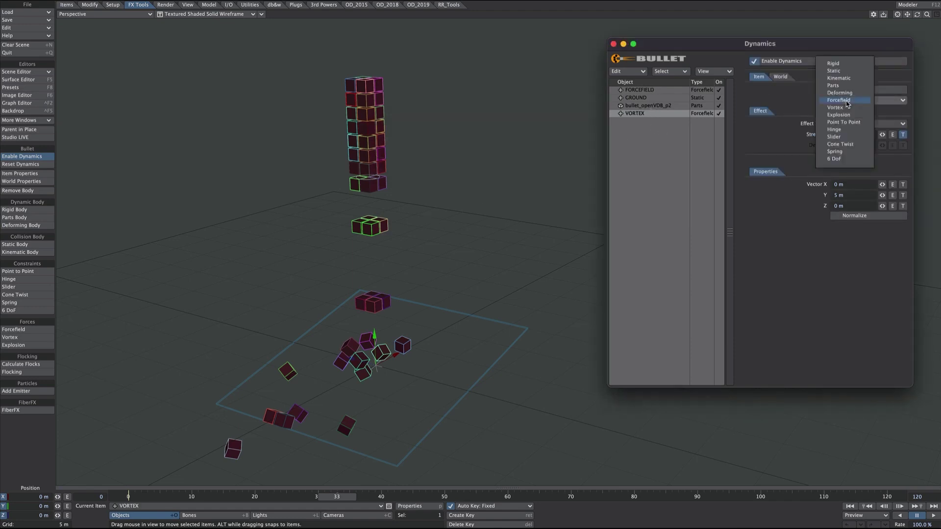
click(856, 109)
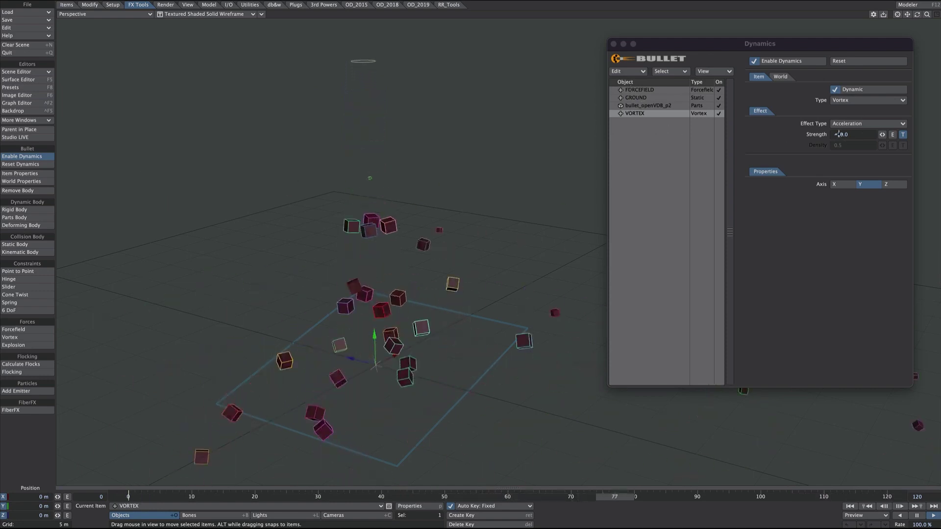
- In VORTEX's Strength texture, set the value of the Previous Layer gradient's end key to 2
click(903, 134)
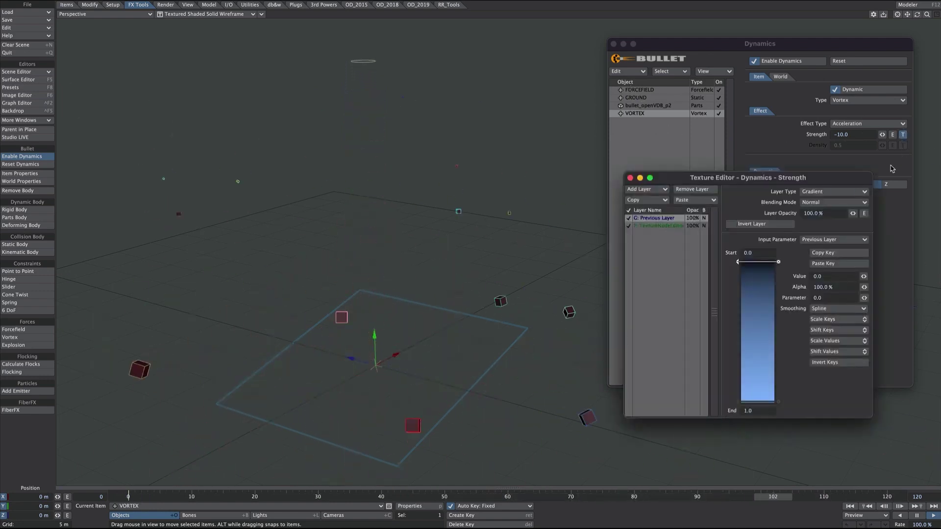
click(739, 402)
click(820, 276)
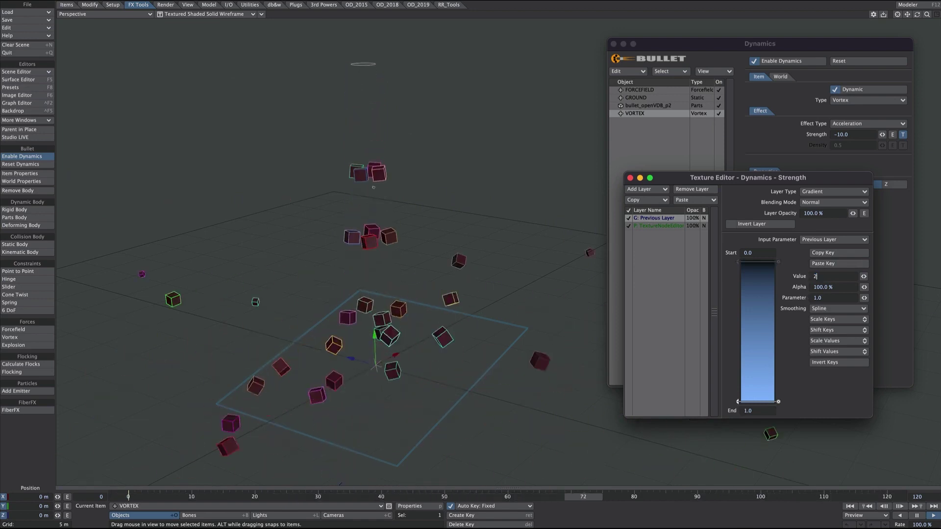
text(2)
key(Return)
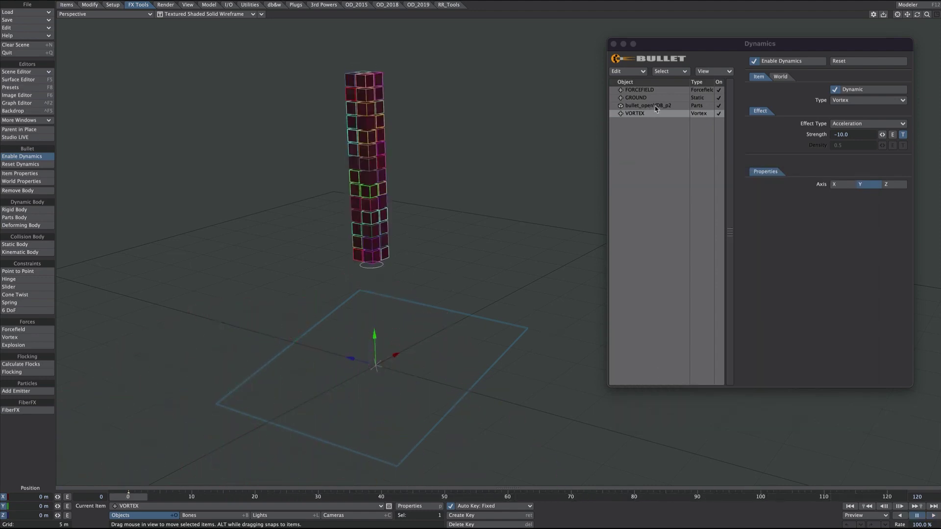
- Select the bullet_openVDB_p2 object, disable dynamics for the scene and close the Dynamics window
click(652, 106)
scroll(388, 171, up, 3)
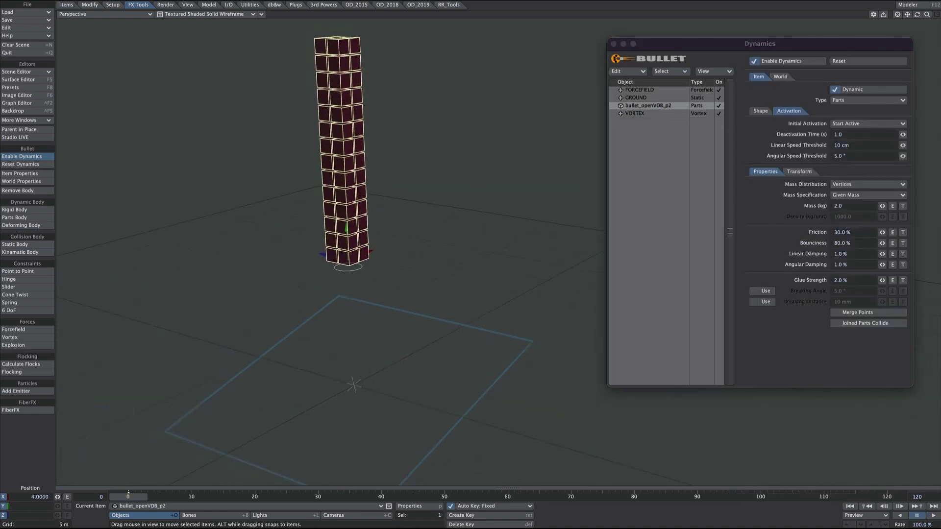
alt+drag(389, 173, 416, 242)
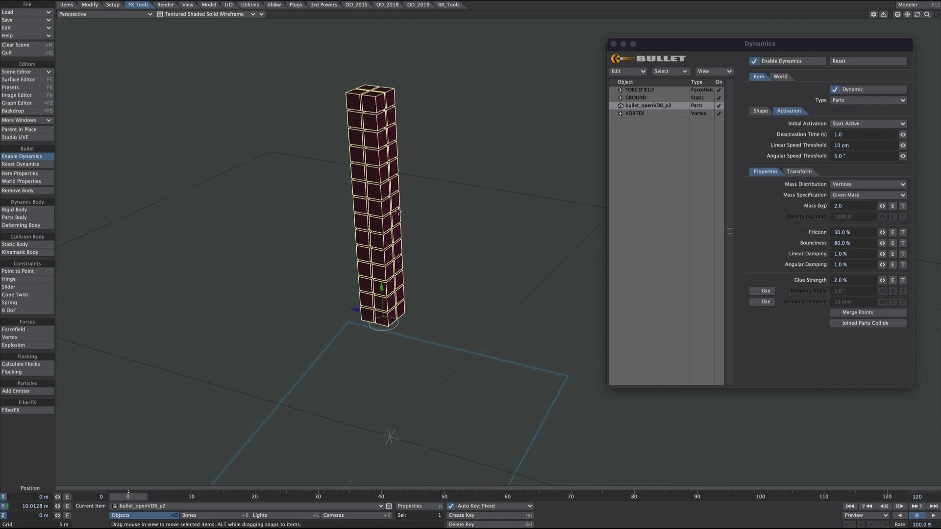
alt+drag(382, 163, 371, 204)
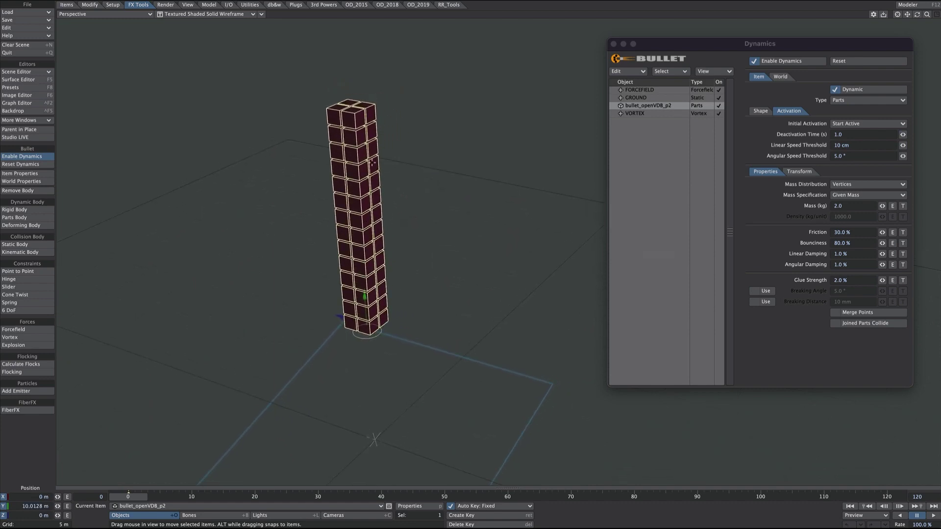
click(769, 45)
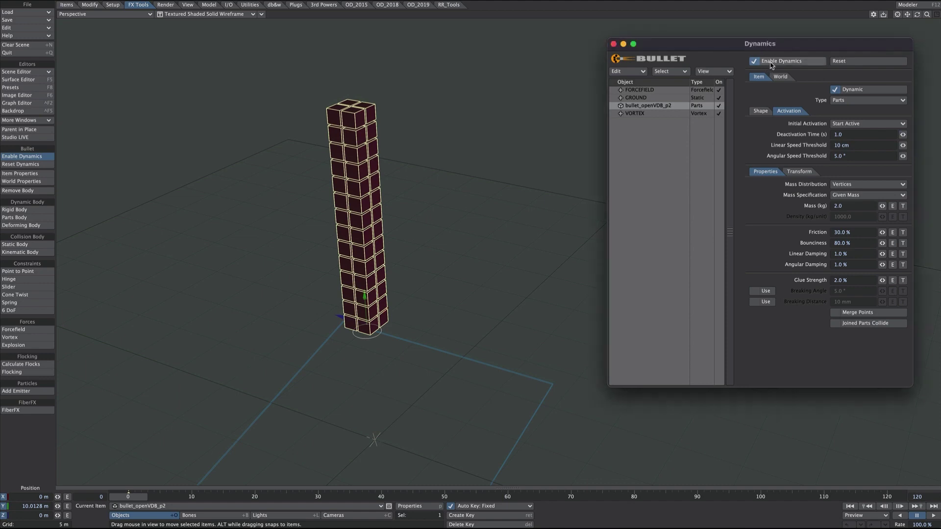
click(772, 62)
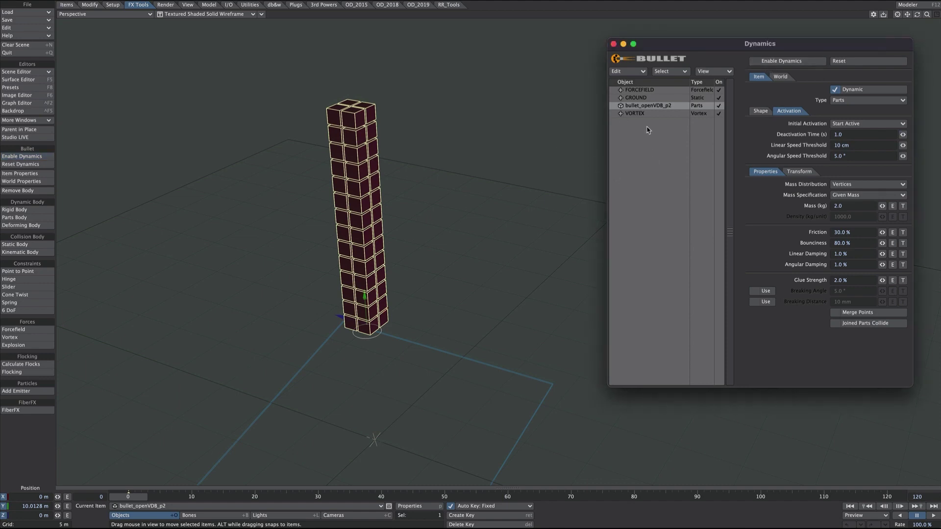
click(614, 44)
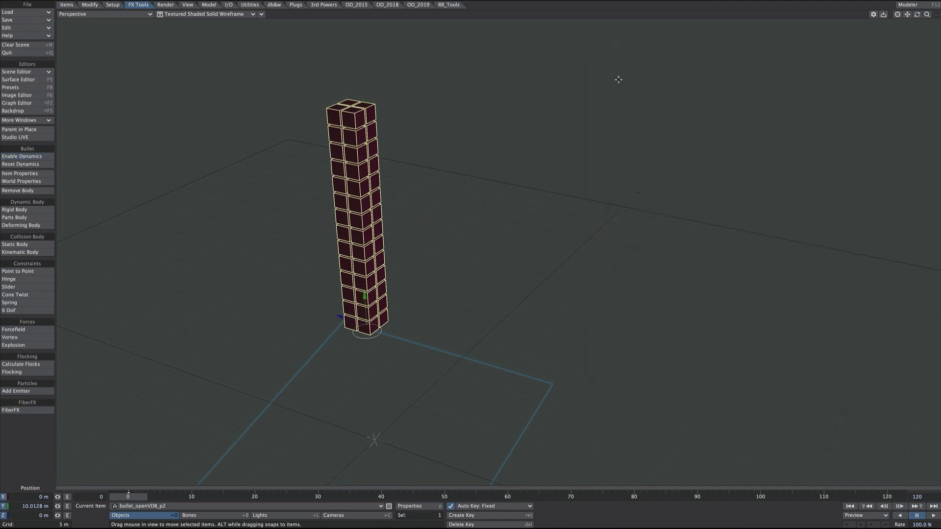
- Add a Nodal Displacement modifier to bullet_openVDB_p2 and order it above Dynamics: Parts
key(p)
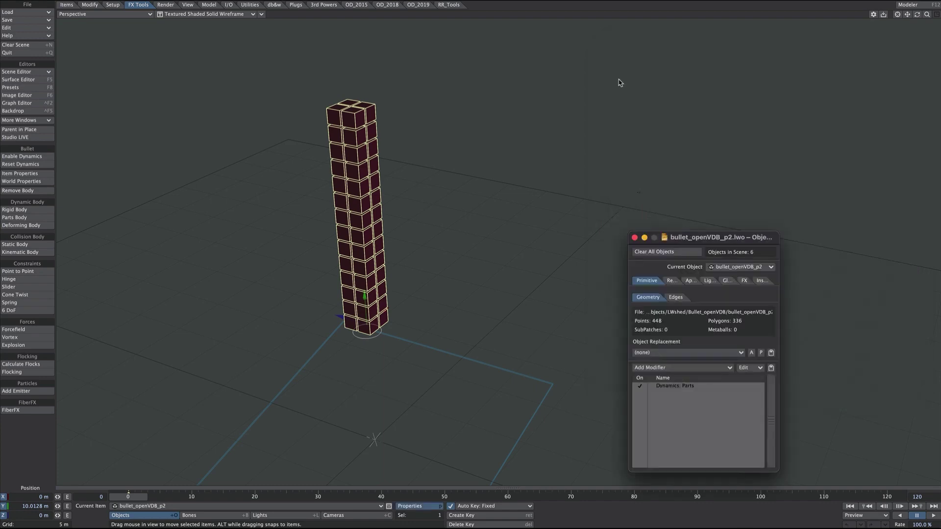
drag(697, 237, 671, 98)
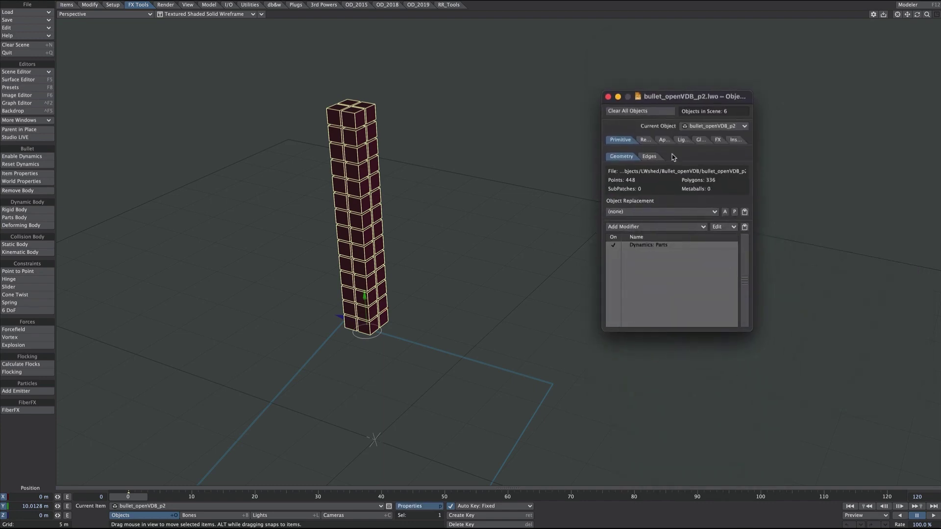
click(637, 247)
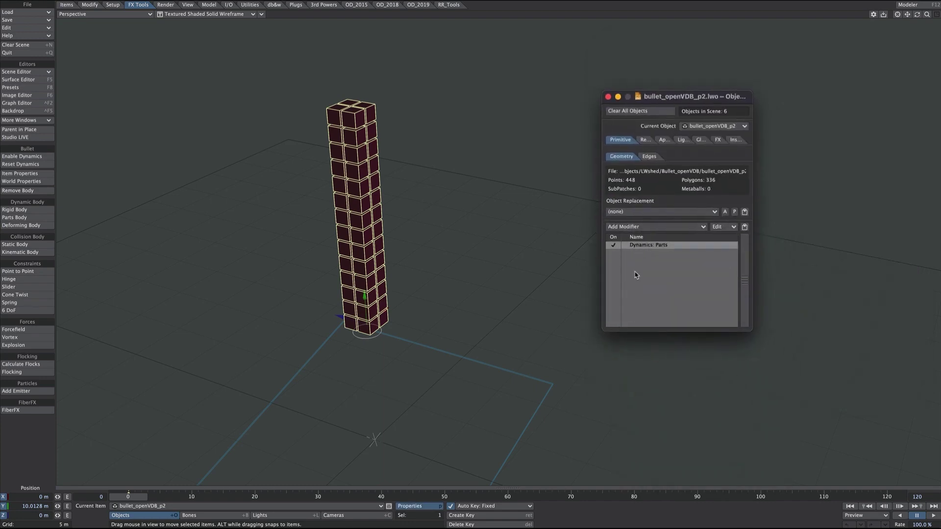
click(637, 227)
click(634, 249)
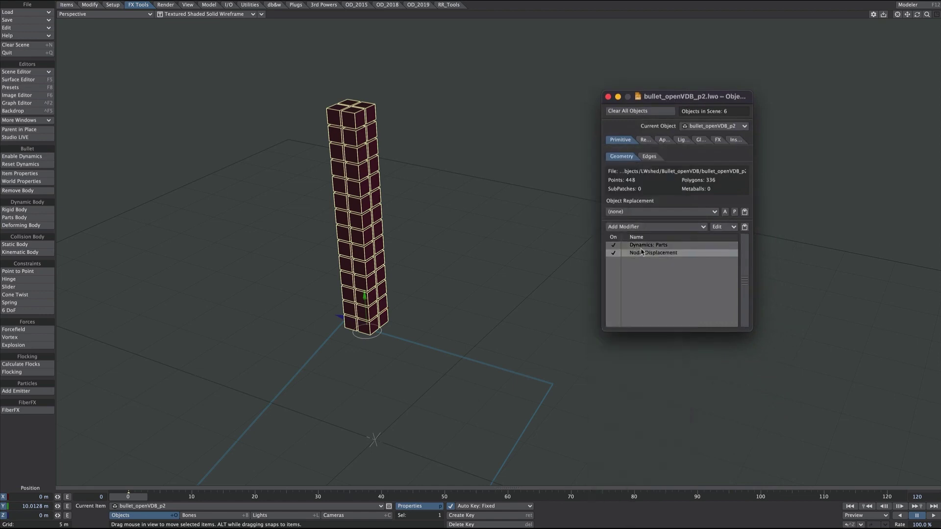
drag(638, 244, 655, 267)
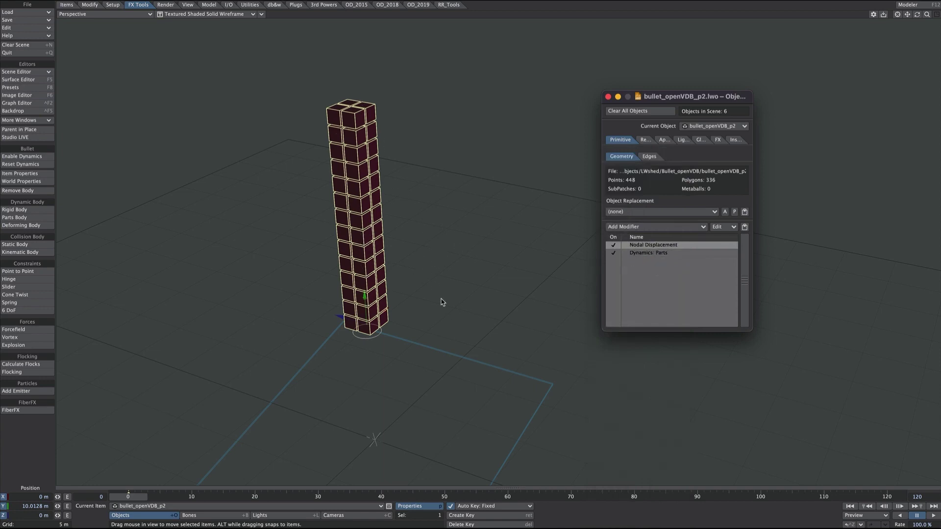
- Open the Nodal Displacement node editor and set the Displacement node's mode to Set
alt+shift+drag(400, 228, 287, 200)
double_click(658, 245)
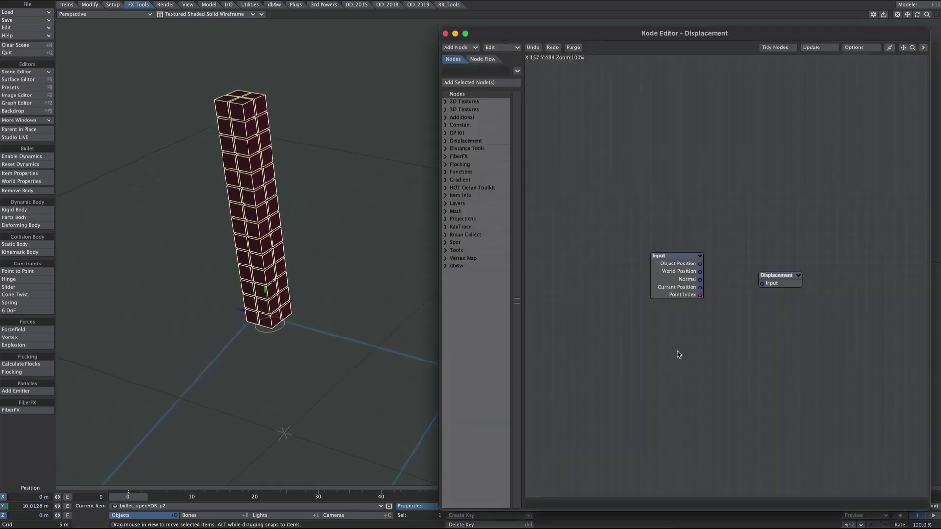
drag(697, 32, 628, 18)
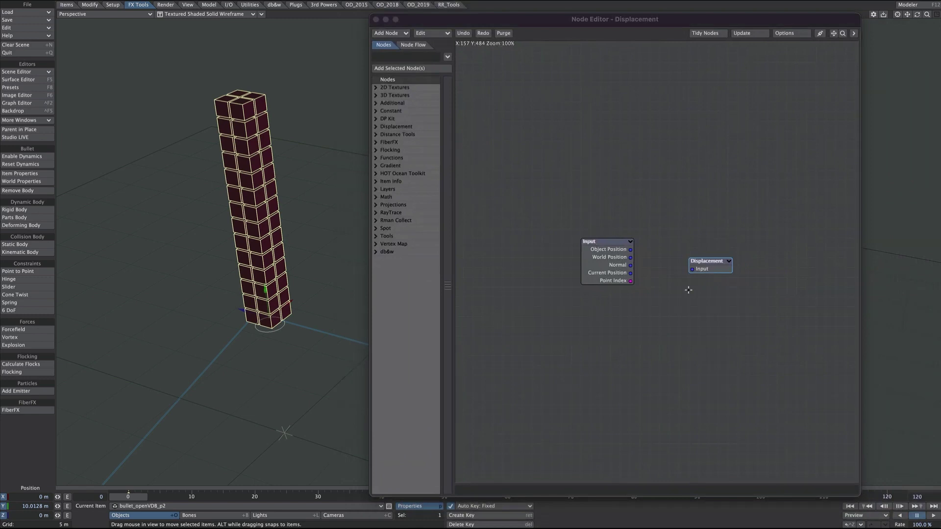
double_click(708, 268)
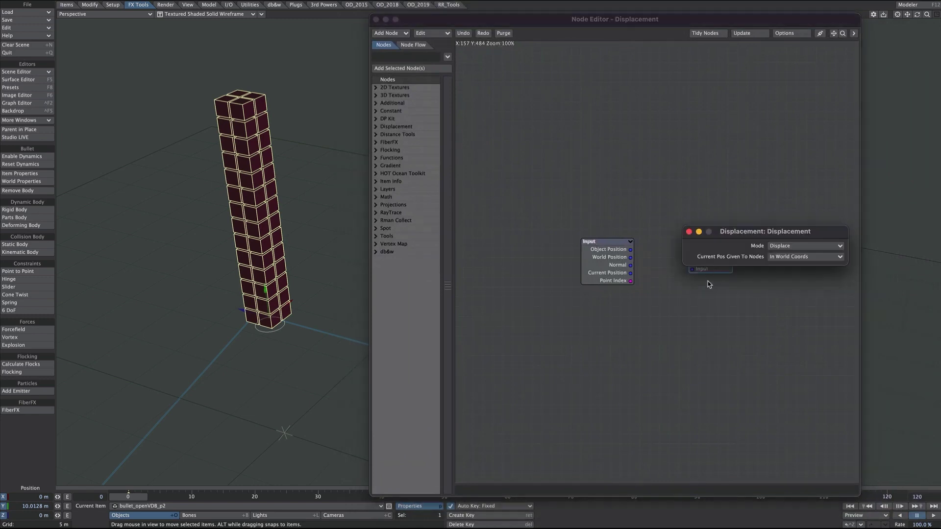
click(785, 246)
click(784, 254)
click(689, 232)
- Add a Deform: Transform node, spread out the nodes and connect its Deformed output to the Displacement node's Input
click(377, 127)
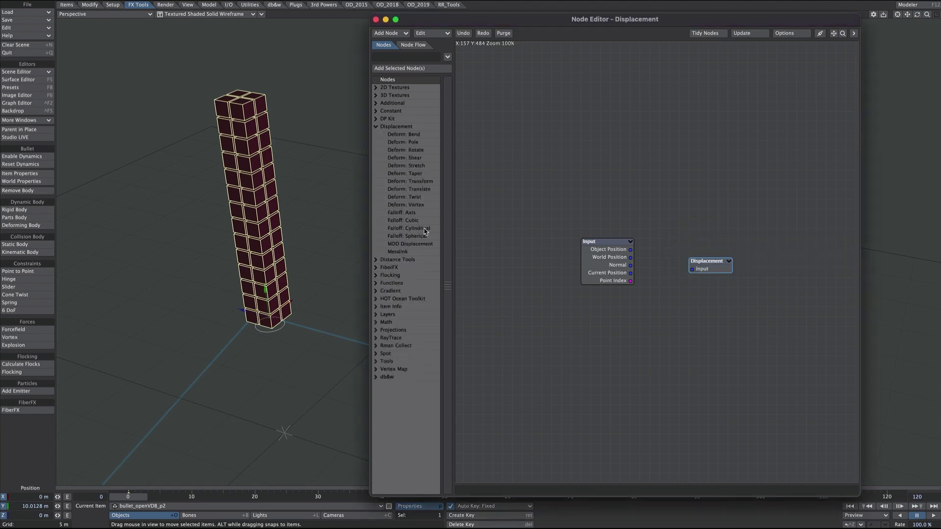
double_click(417, 181)
drag(712, 264, 781, 196)
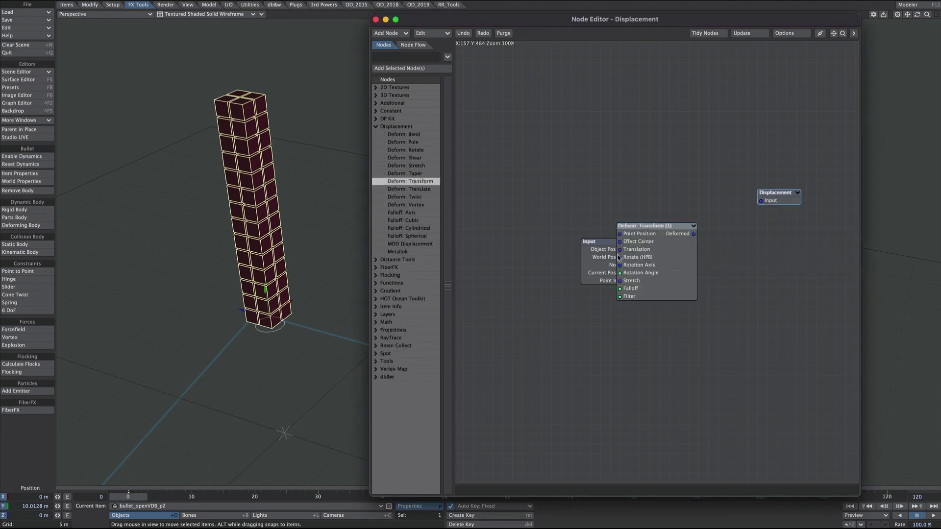
drag(618, 257, 550, 130)
drag(662, 252, 762, 201)
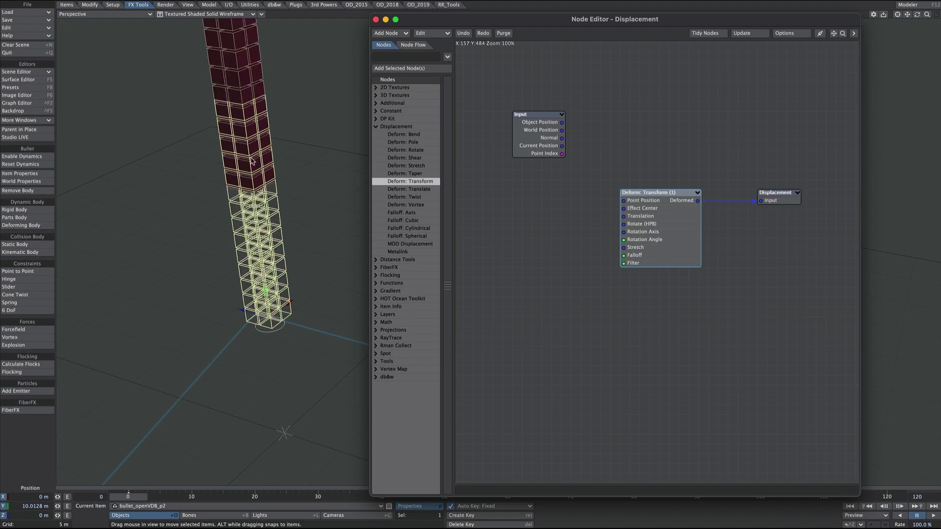
click(533, 242)
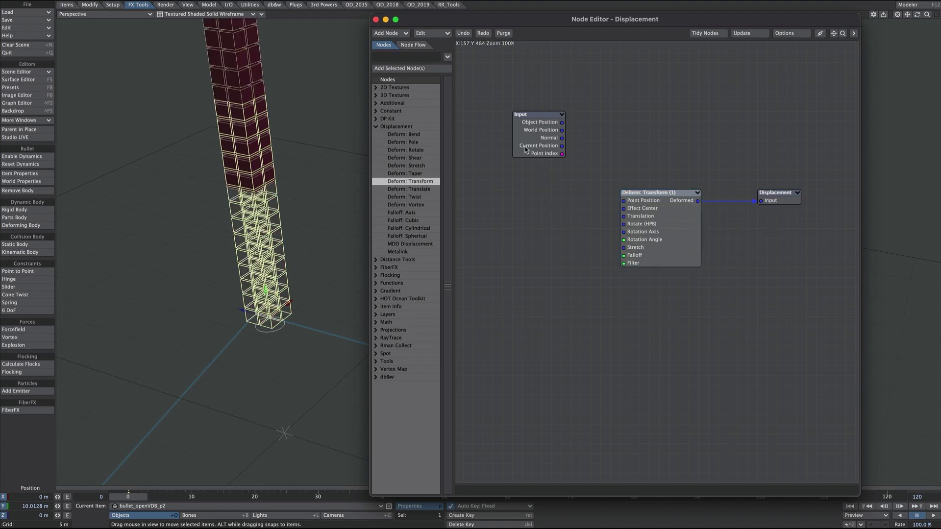
- Connect the Input node's Current Position to the Deform: Transform node's Point Position
drag(562, 146, 624, 201)
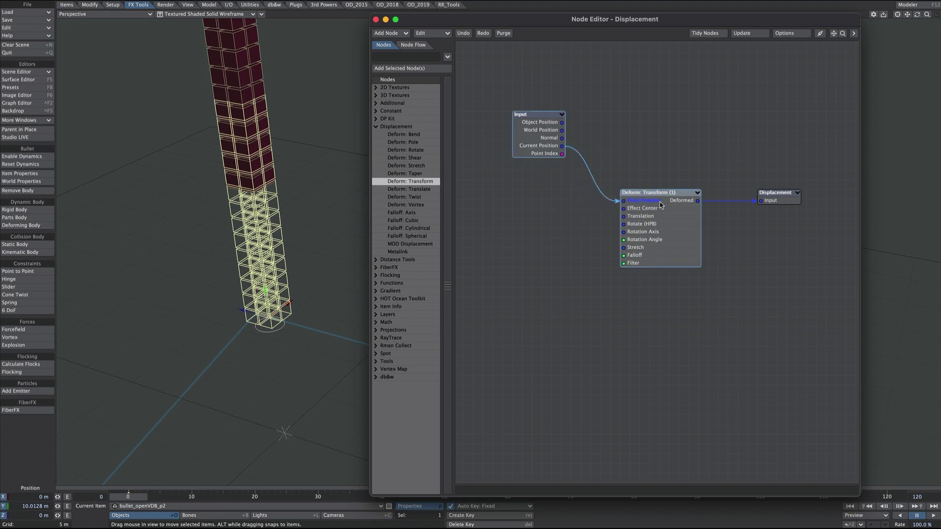
click(651, 292)
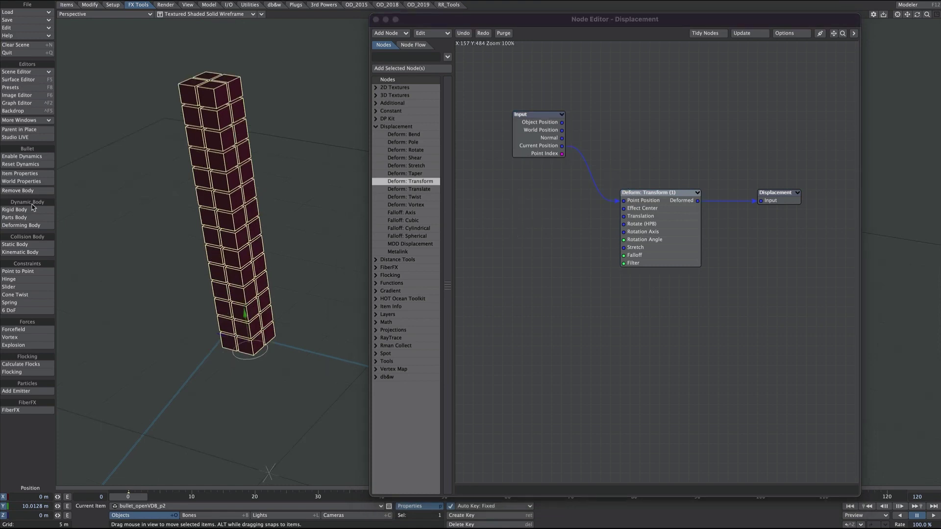
- Set Draw Bodies to None in the Bullet world properties and close the Dynamics window
click(21, 182)
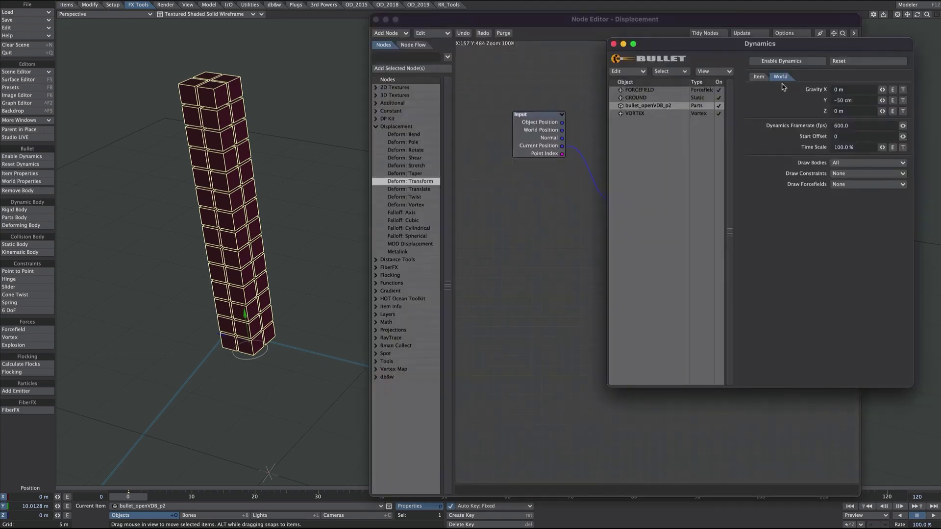
click(844, 162)
click(845, 154)
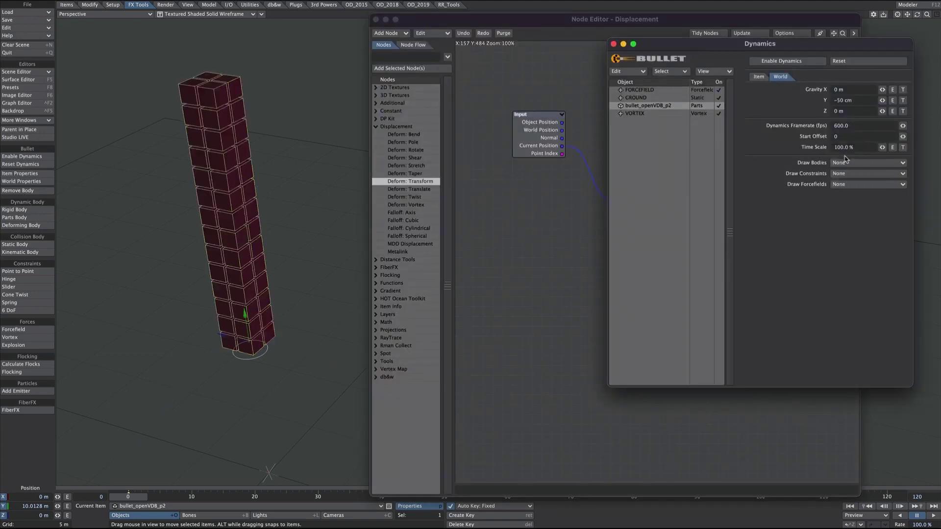
click(613, 44)
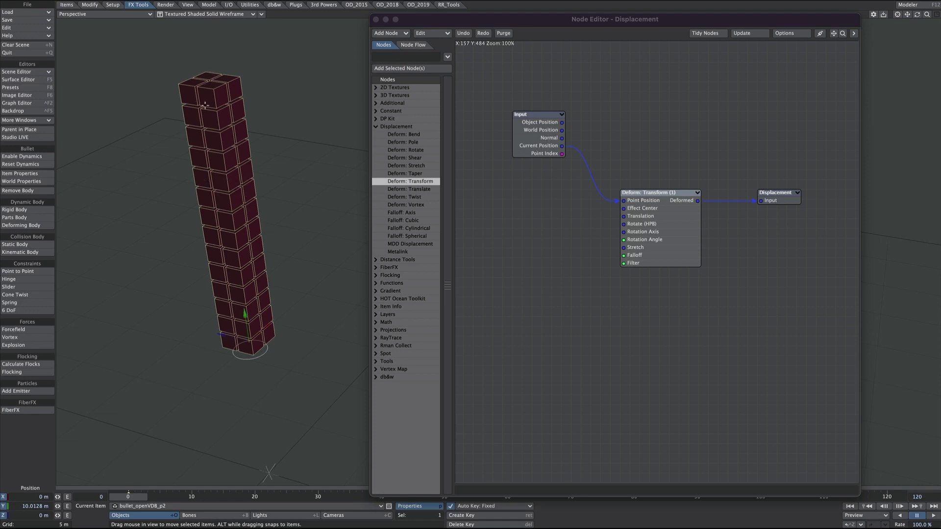
- Add a Mesh Part node and connect its Part Center to the Deform: Transform node's Effect Center
click(391, 56)
text(MESH)
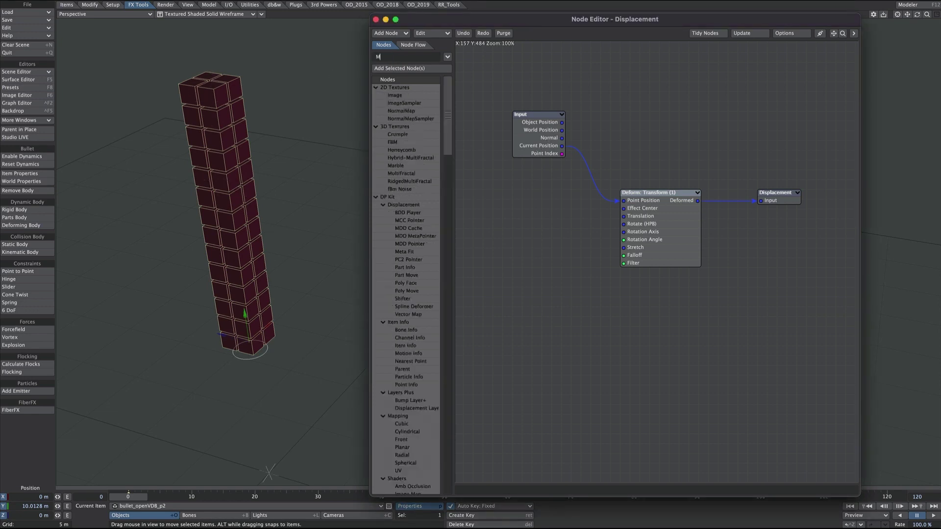
drag(399, 103, 629, 208)
mouse_move(514, 202)
mouse_down()
mouse_move(534, 202)
mouse_move(524, 202)
mouse_up()
- Add a Random Scalar node, feed its Seed from Mesh Part's Part Index, and connect its Out to the Transform node's Stretch
drag(399, 57, 369, 63)
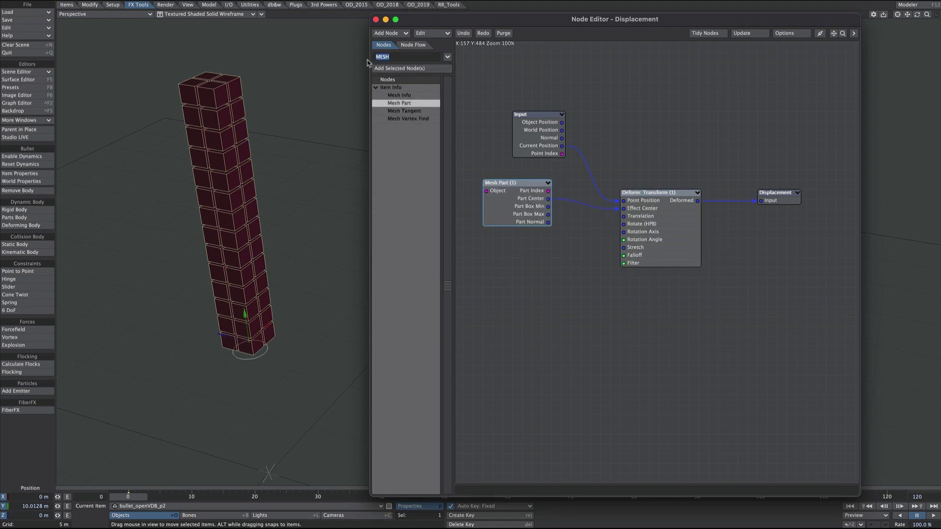
text(RAND)
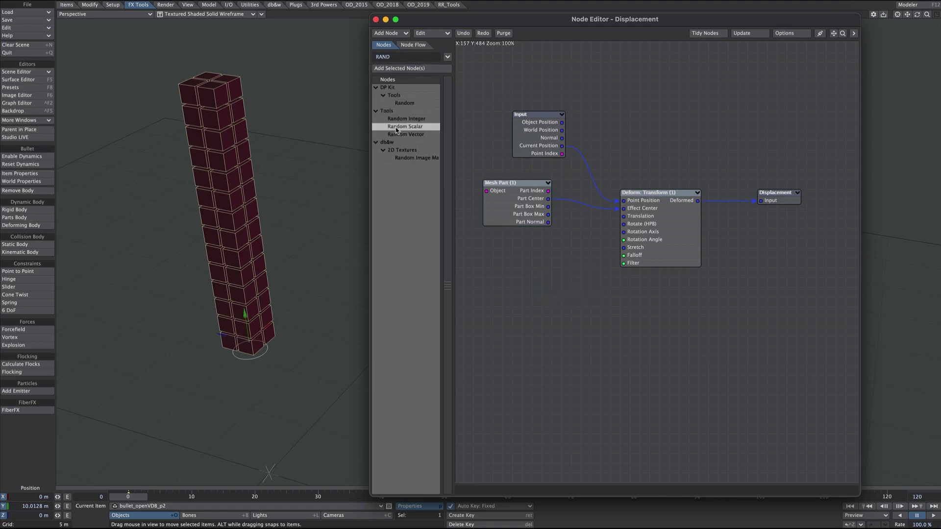
double_click(396, 128)
drag(650, 266, 553, 278)
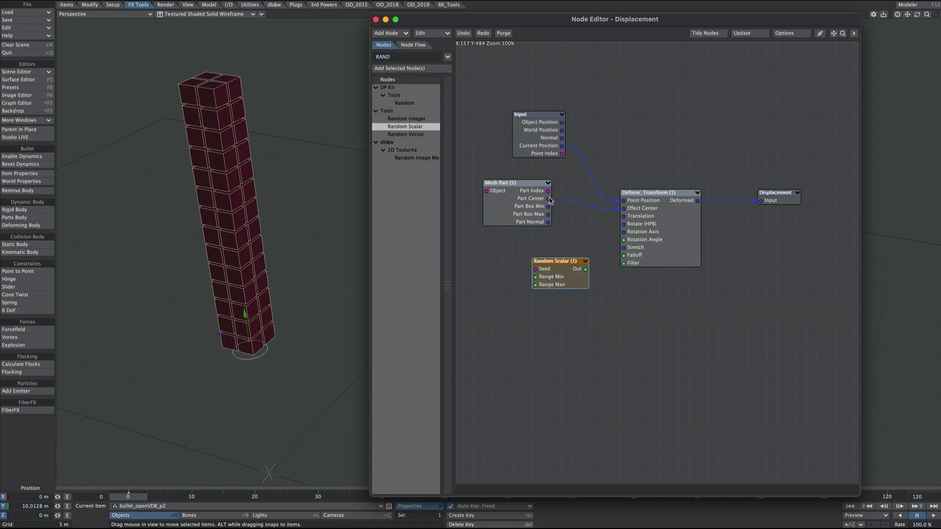
drag(548, 190, 650, 251)
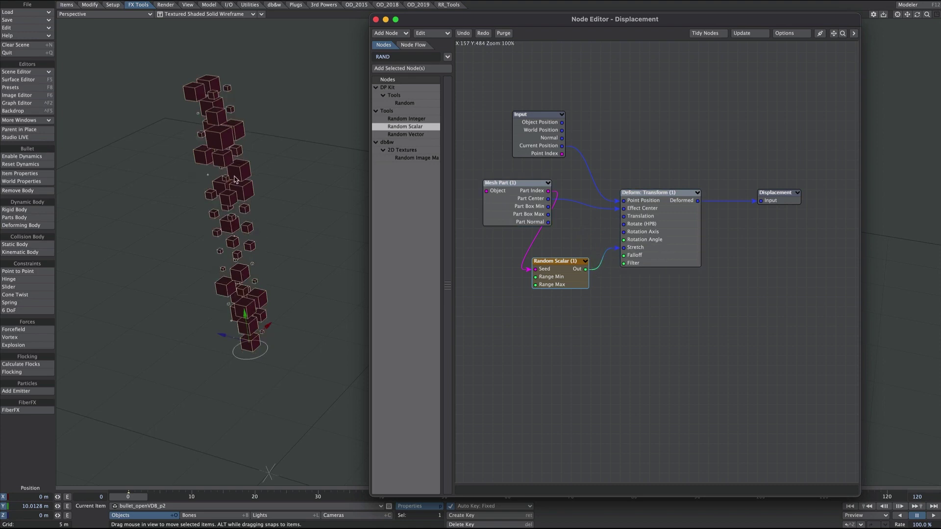
- Set the Random Scalar node's Min Range to 0.1 and Max Range to 1.2
double_click(555, 275)
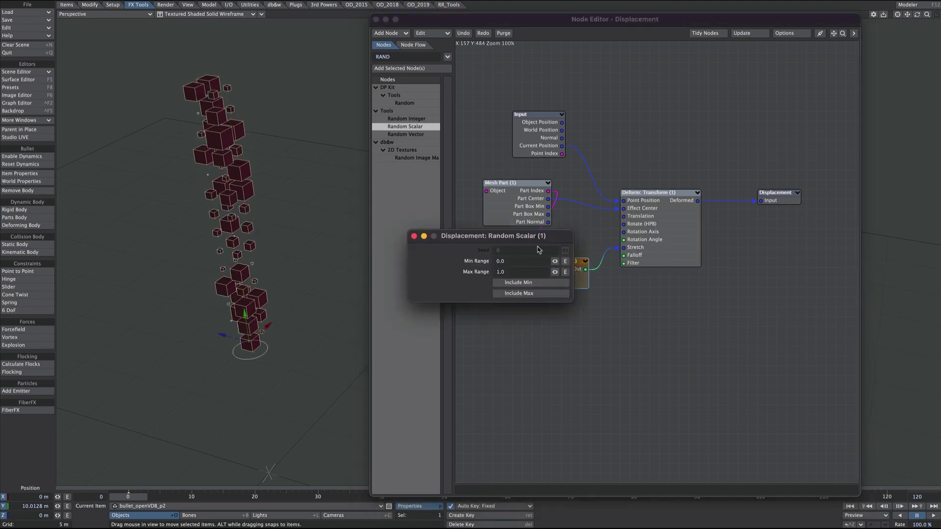
click(498, 262)
key(Tab)
text(2)
key(Return)
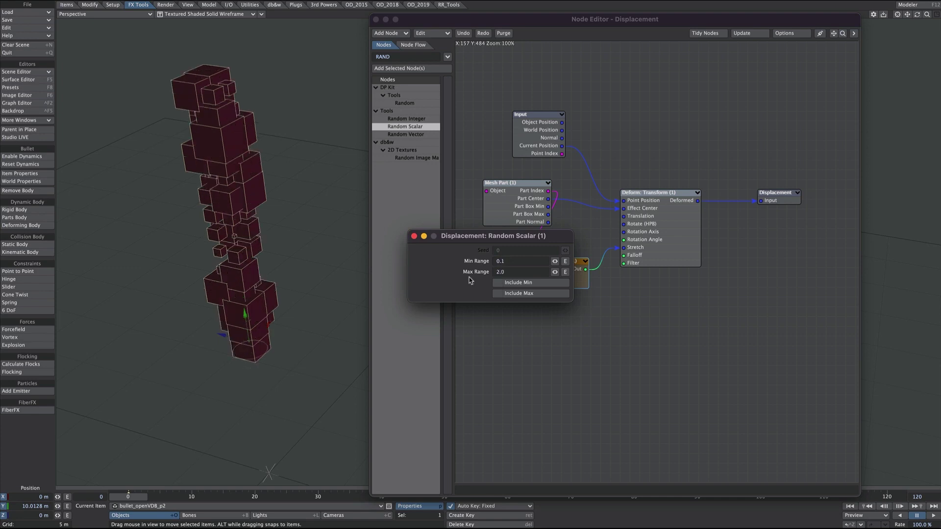
double_click(513, 273)
text(2)
key(Return)
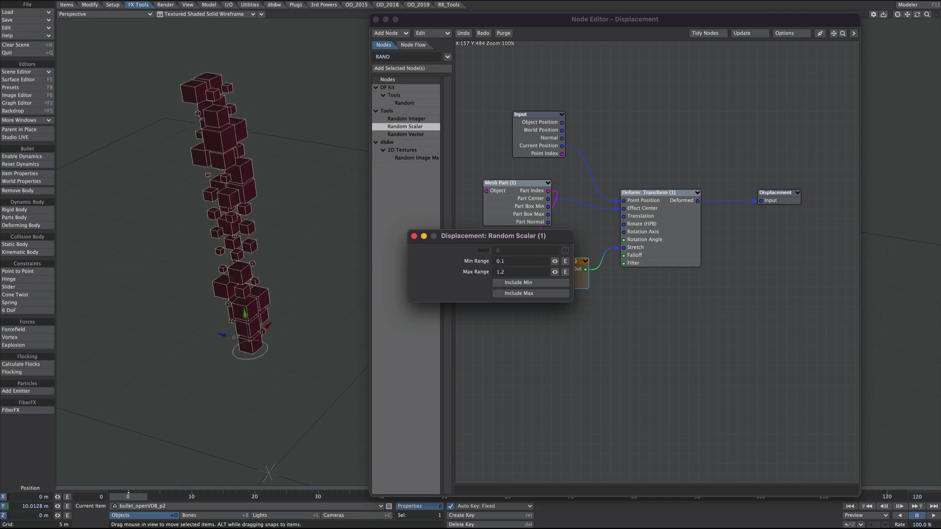
click(414, 237)
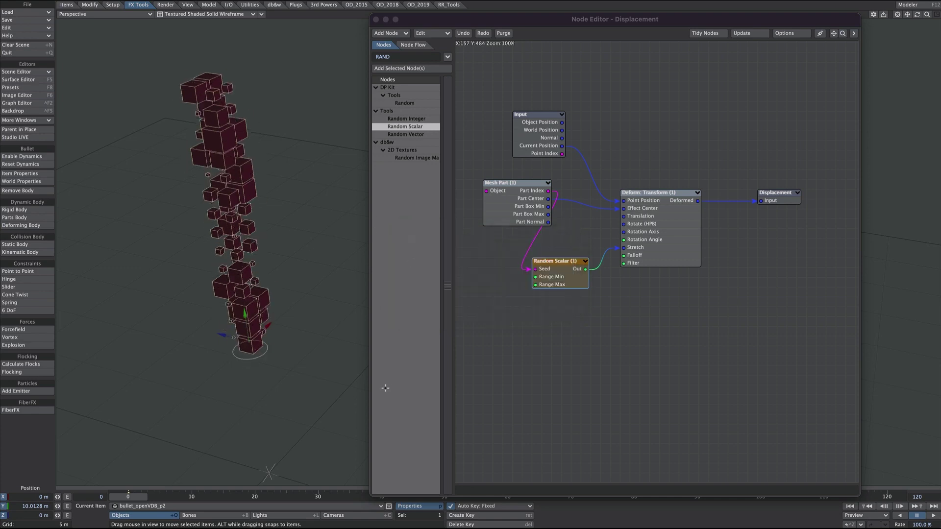
- Make room for a Random Vector node, seed it from Mesh Part's Part Index, and connect its Out to the Transform node's Translation
drag(794, 151, 755, 219)
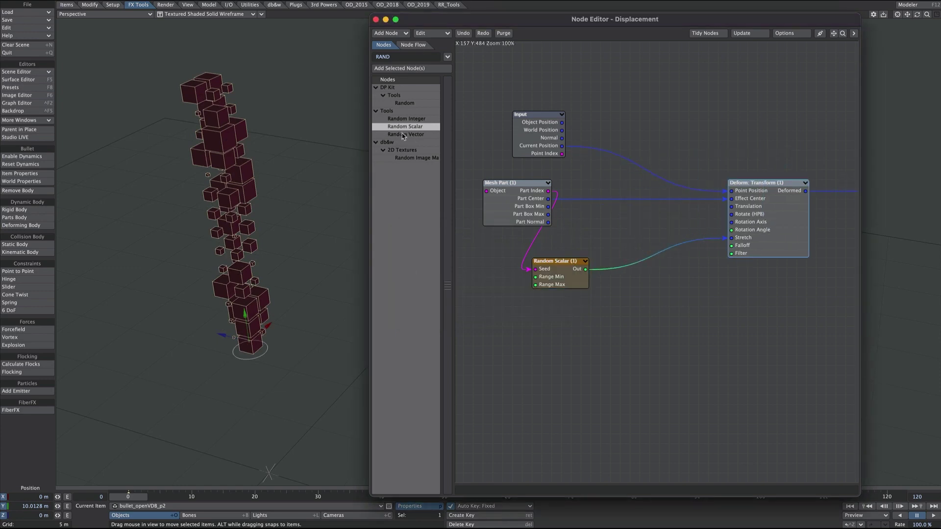
drag(403, 136, 757, 209)
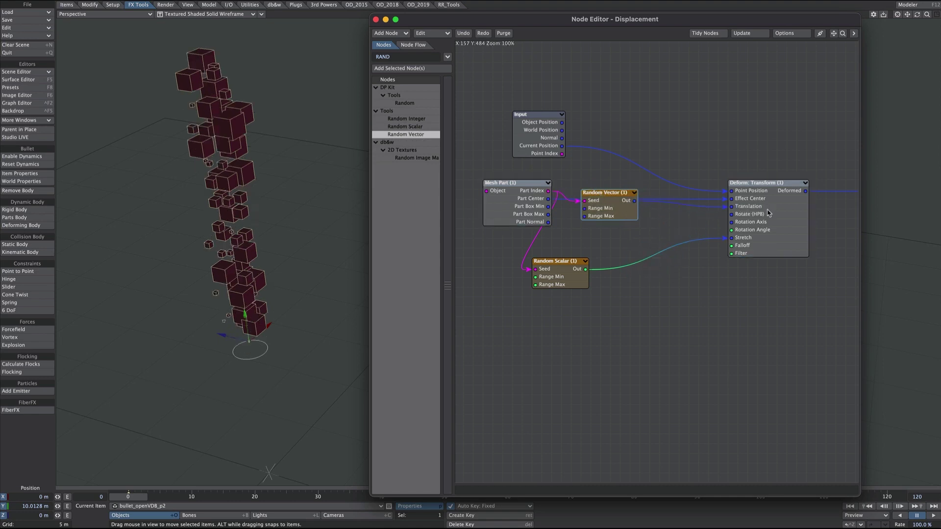
- Set the Random Vector node's minimum range to -2, 0, -2 and maximum range to 2, 0, 2 on X, Y and Z
double_click(635, 206)
click(500, 261)
text(2)
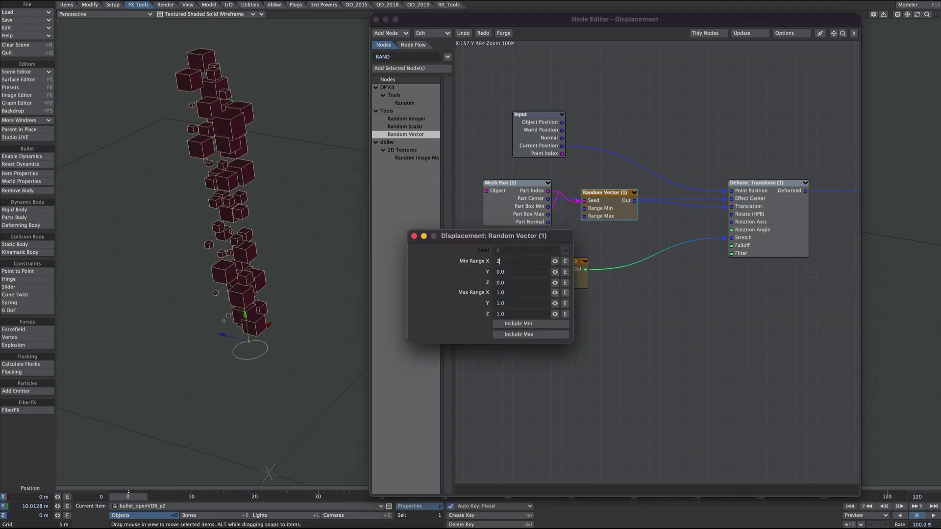
text(-2)
key(Tab)
key(Tab)
text(-2)
key(Tab)
text(2)
key(Tab)
text(0)
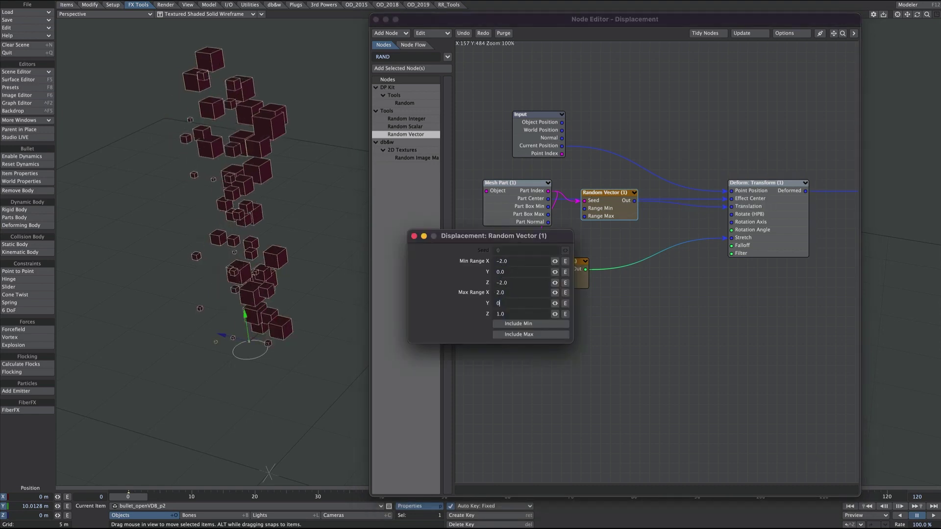
key(Tab)
alt+drag(313, 275, 431, 261)
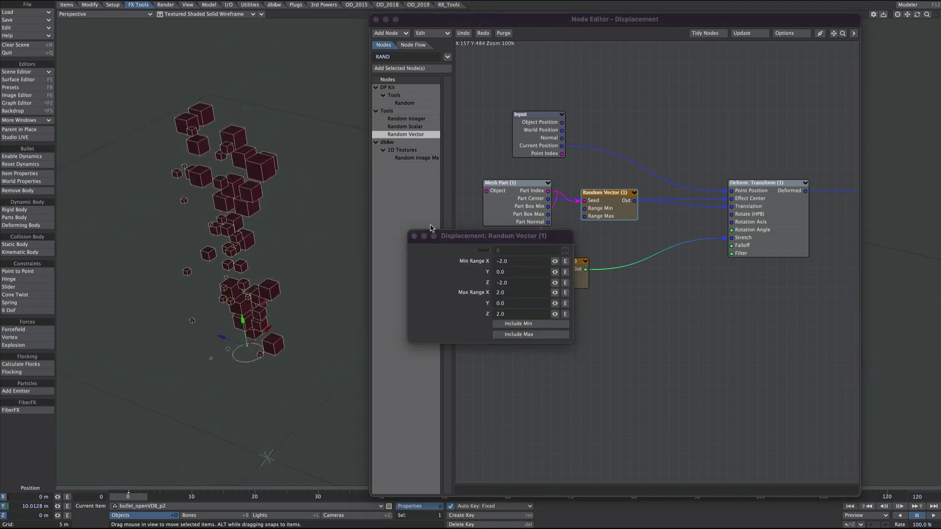
click(414, 236)
- Rearrange the random nodes and add a second Random Scalar, seeded from Part Index, driving the Transform node's Rotate (HPB)
drag(599, 211, 619, 210)
click(566, 287)
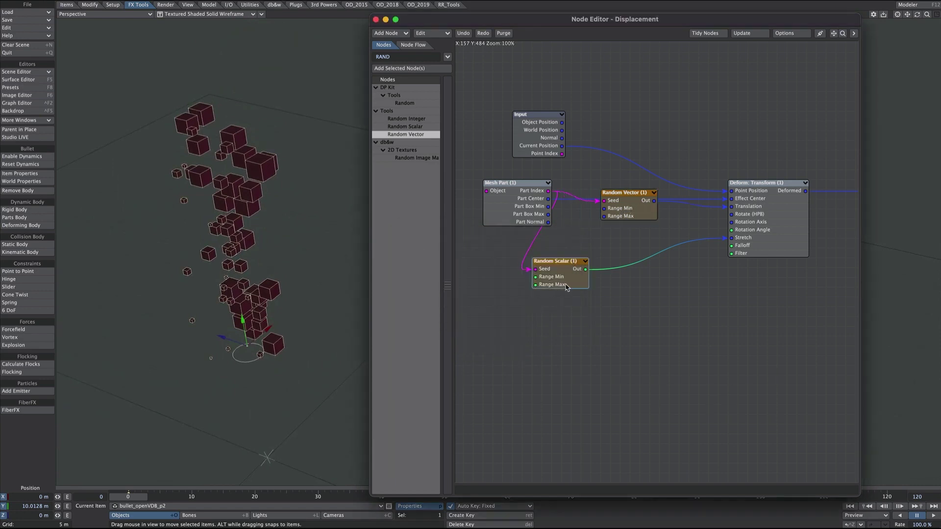
drag(566, 287, 625, 326)
double_click(406, 127)
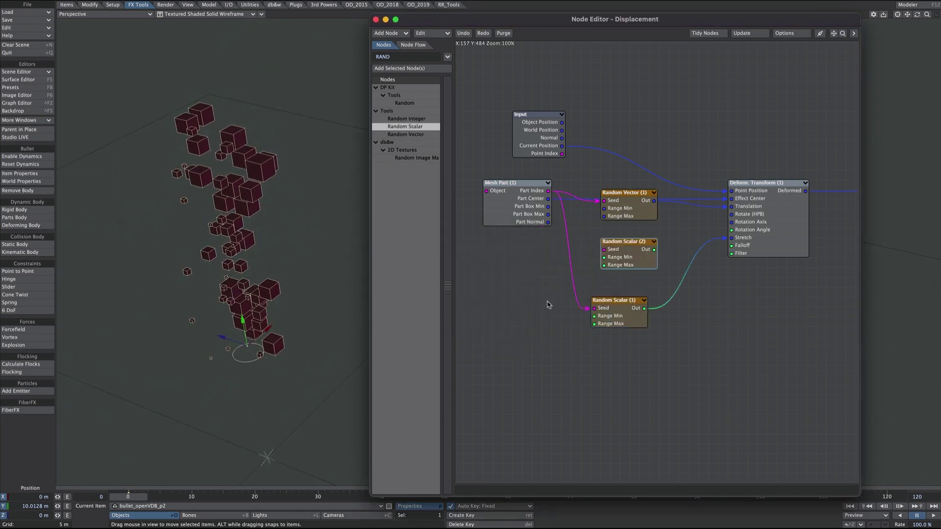
drag(548, 191, 750, 218)
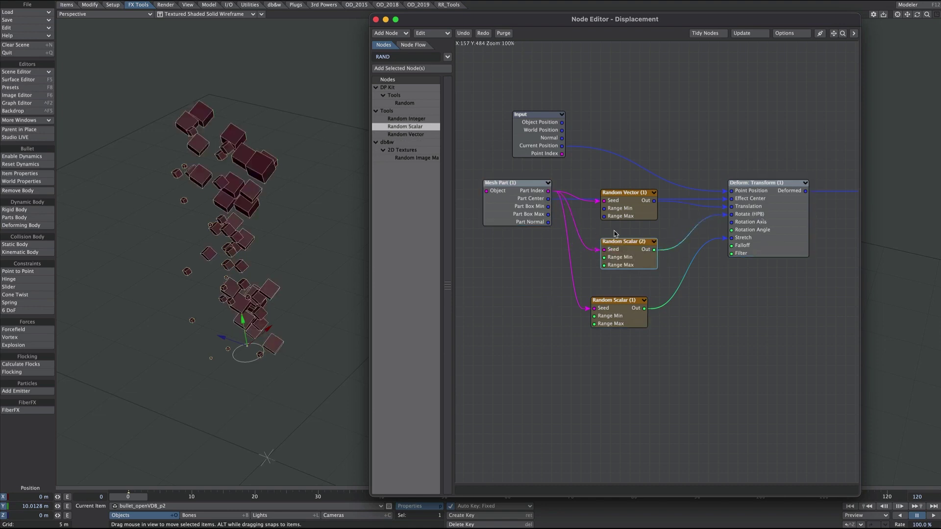
- Try a range of -3 to 3 on the Random Scalar node that drives the rotation
double_click(624, 256)
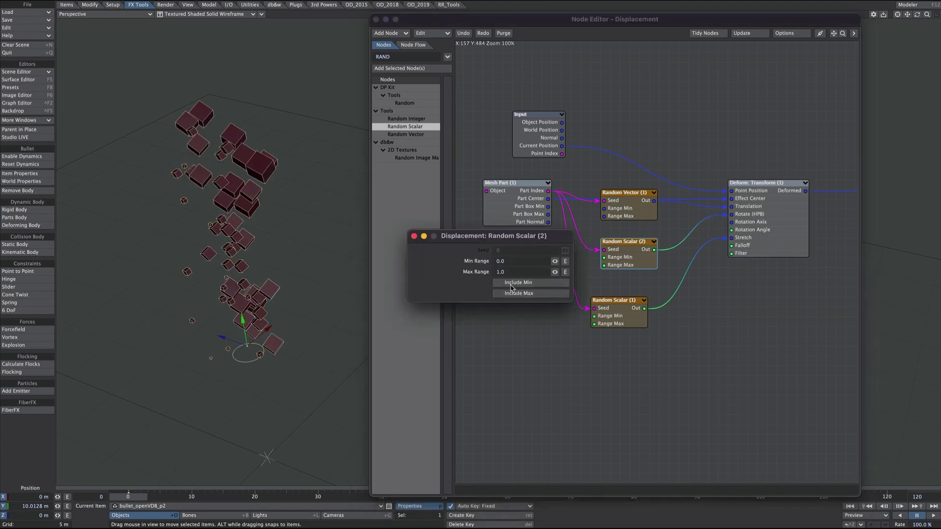
drag(510, 262, 481, 260)
text(-3)
key(Tab)
text(3)
key(Return)
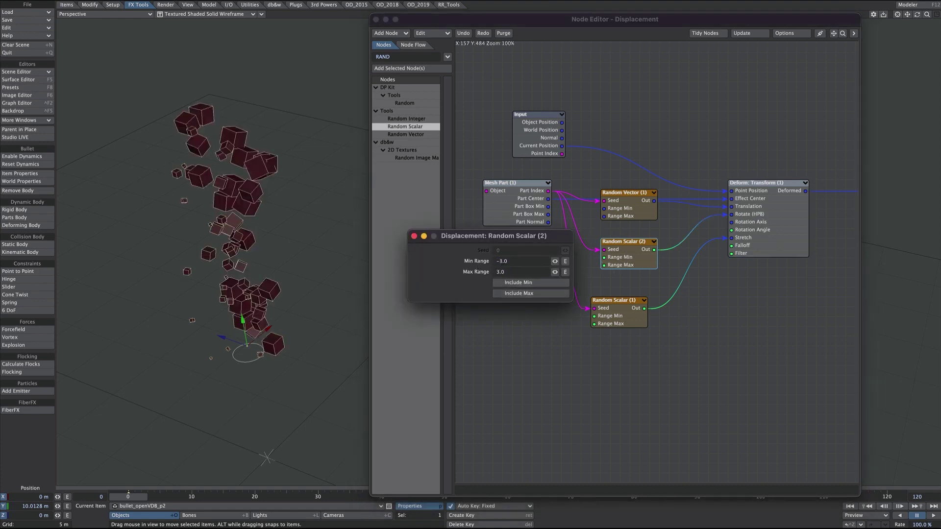
alt+drag(363, 289, 377, 271)
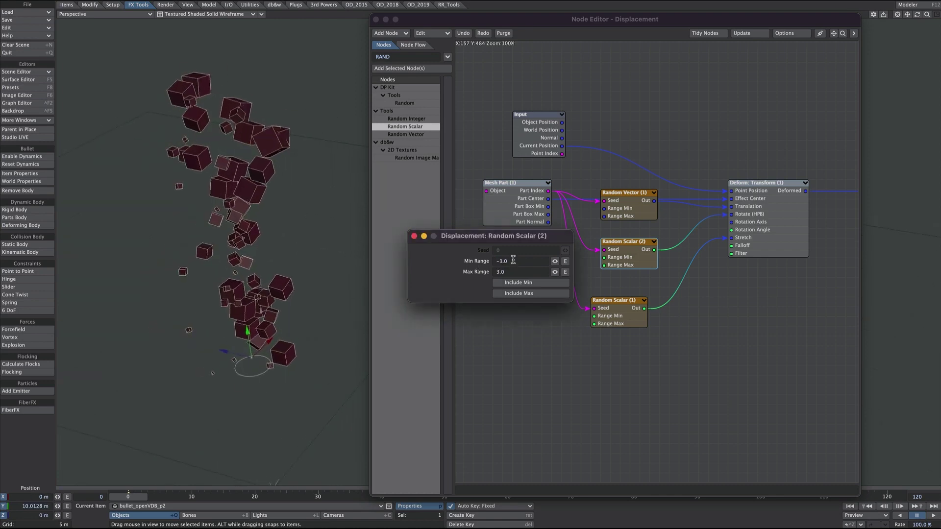
- Set the rotation Random Scalar's Min Range to -1 and Max Range to 1
drag(513, 261, 478, 270)
text(-1)
key(Tab)
text(1)
key(Return)
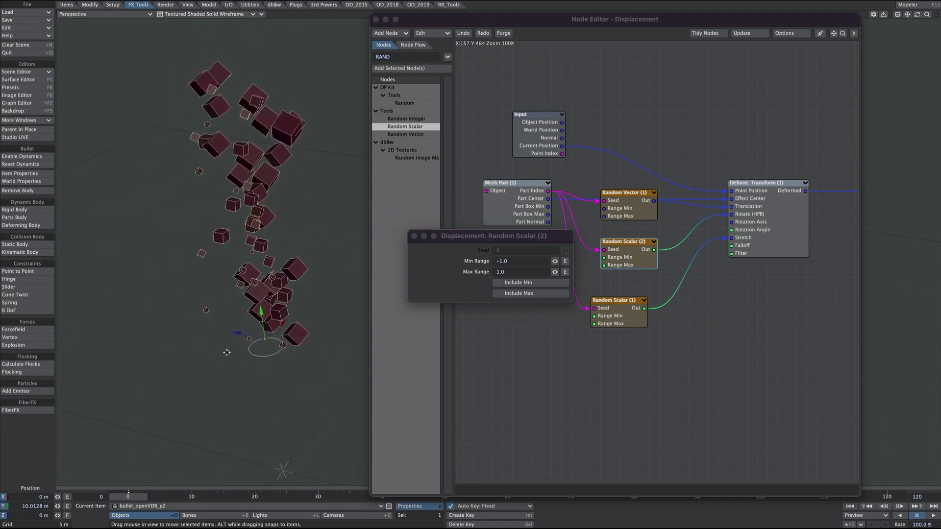
click(414, 236)
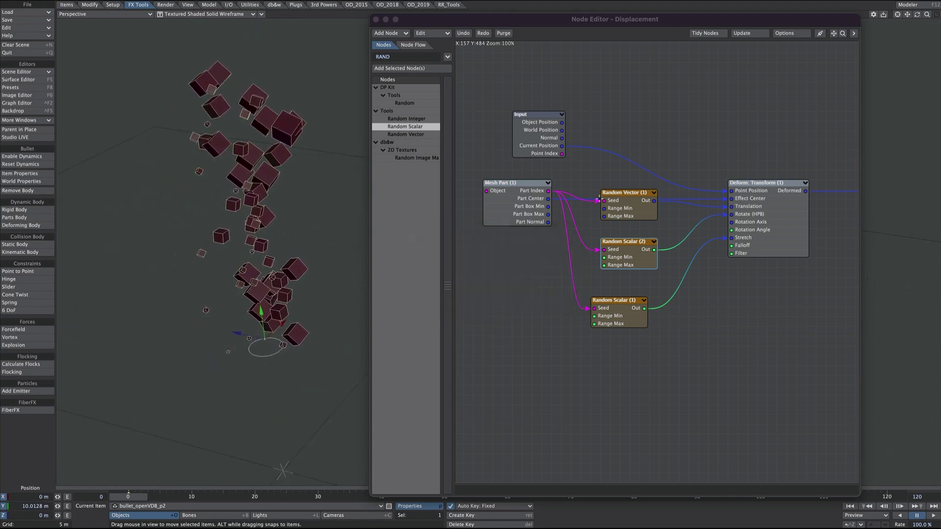
- Set the Min Range of the Random Scalar driving Stretch to 0.6 and close the displacement node editor
double_click(608, 316)
drag(513, 263, 482, 265)
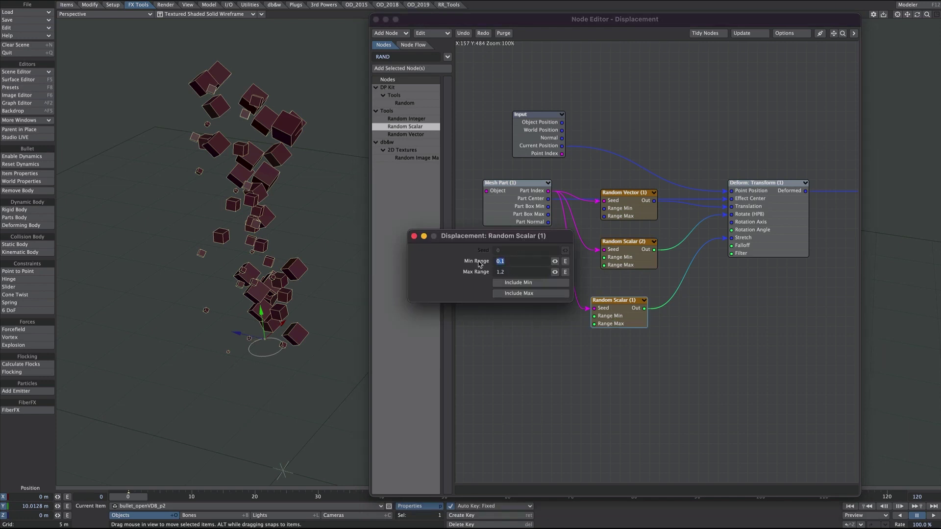
text(.0.6)
key(Tab)
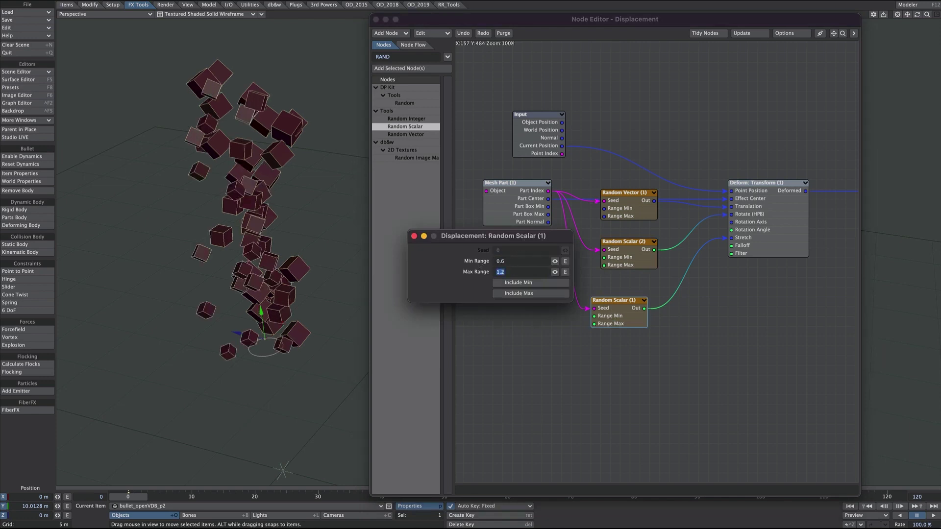
click(414, 237)
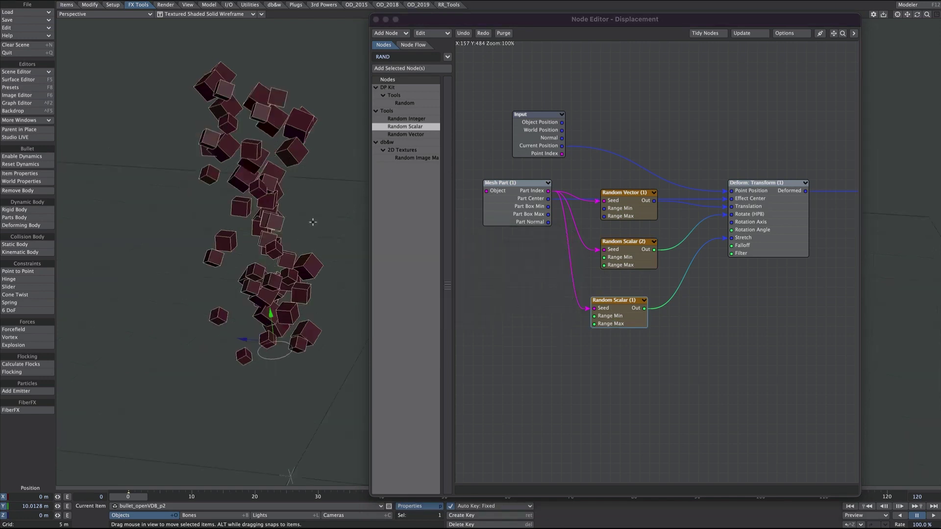
click(376, 19)
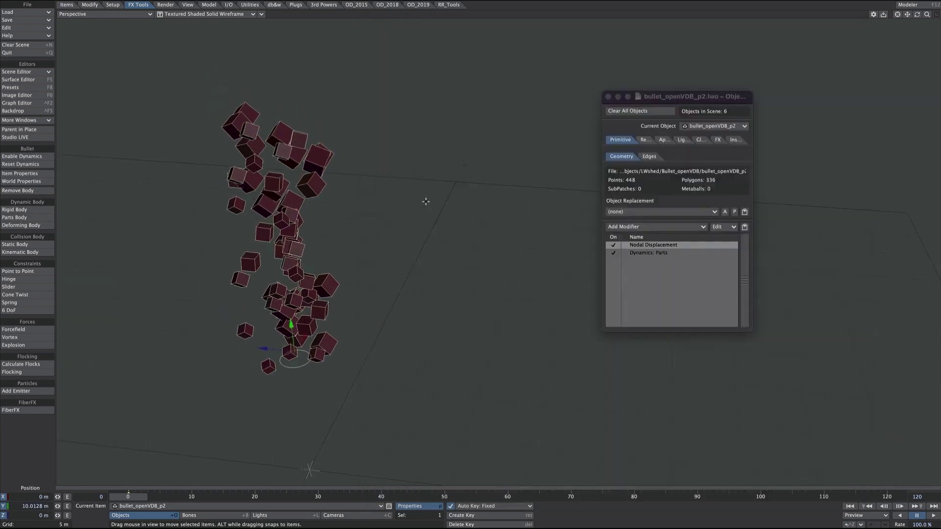
- Enable dynamics for the scene again and reset the Bullet simulation
alt+drag(426, 202, 483, 198)
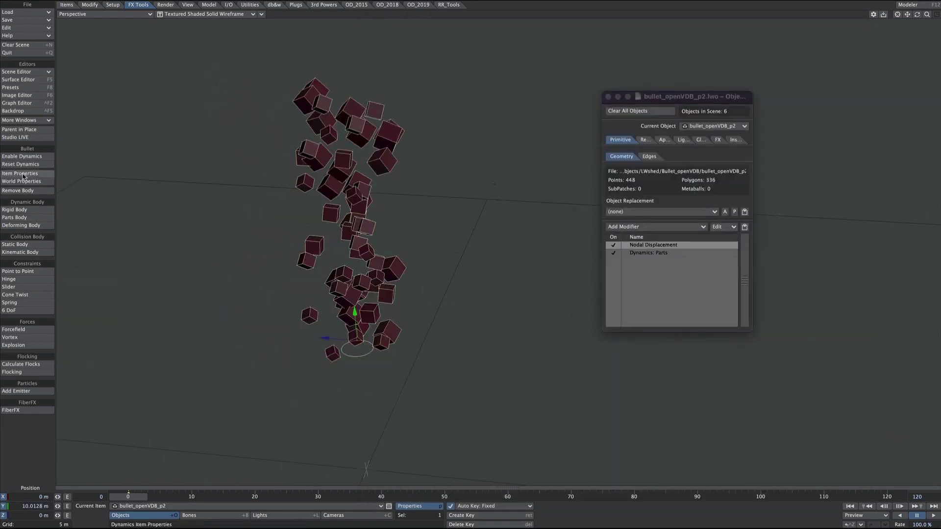
click(20, 174)
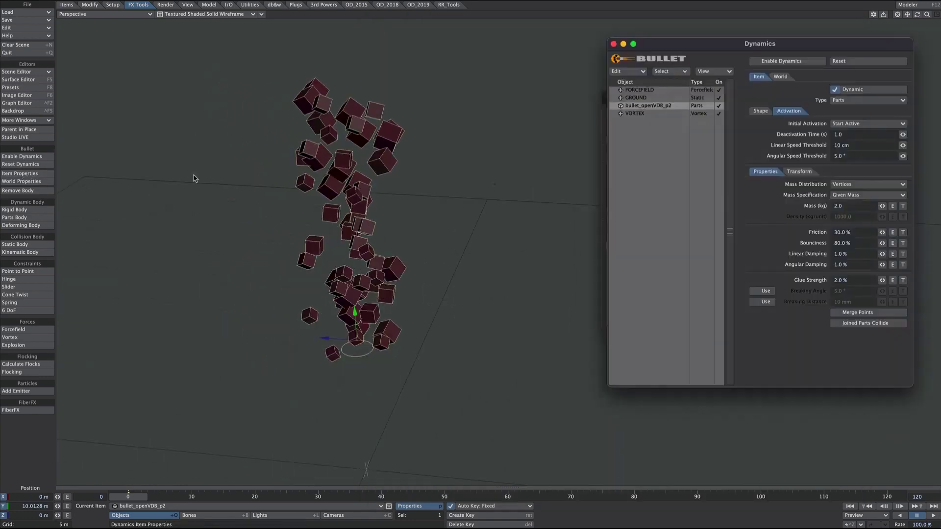
click(779, 62)
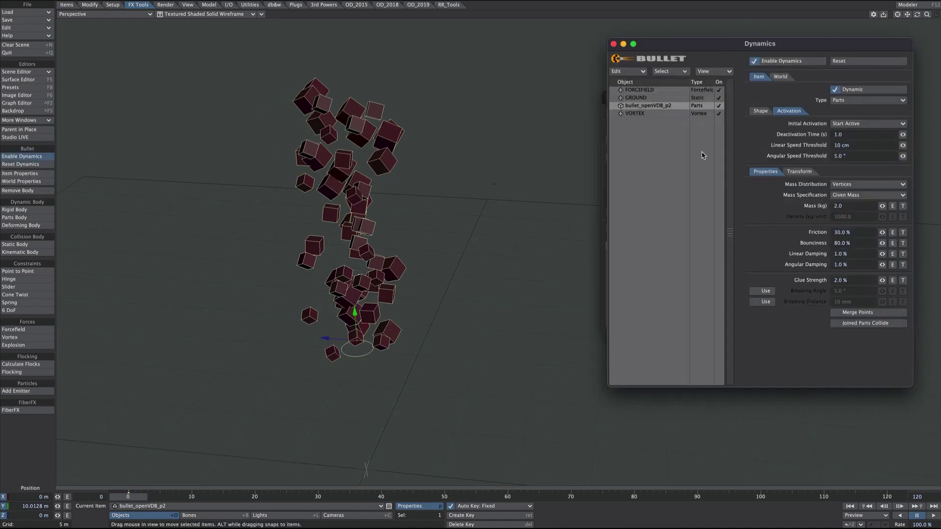
click(848, 63)
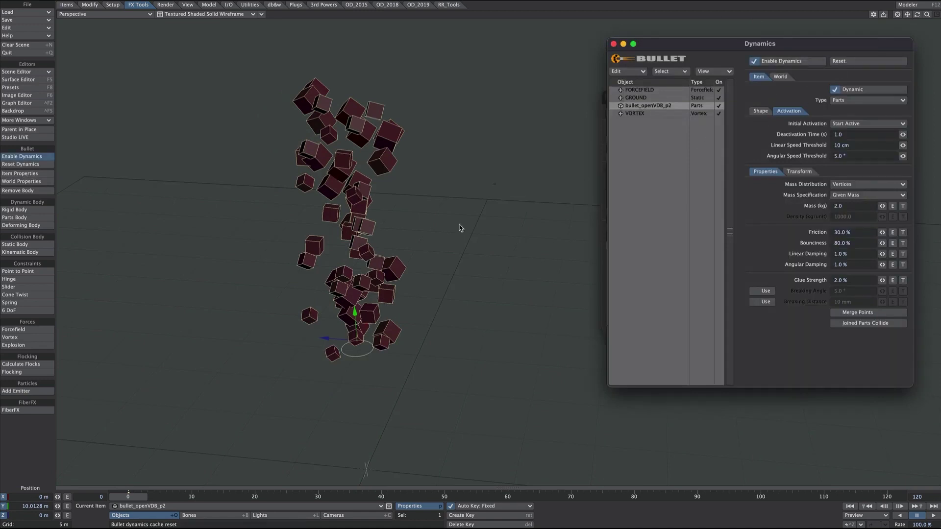
- Play the Parts simulation, then change the Bullet type of bullet_openVDB_p2 to Deforming and replay it
click(933, 516)
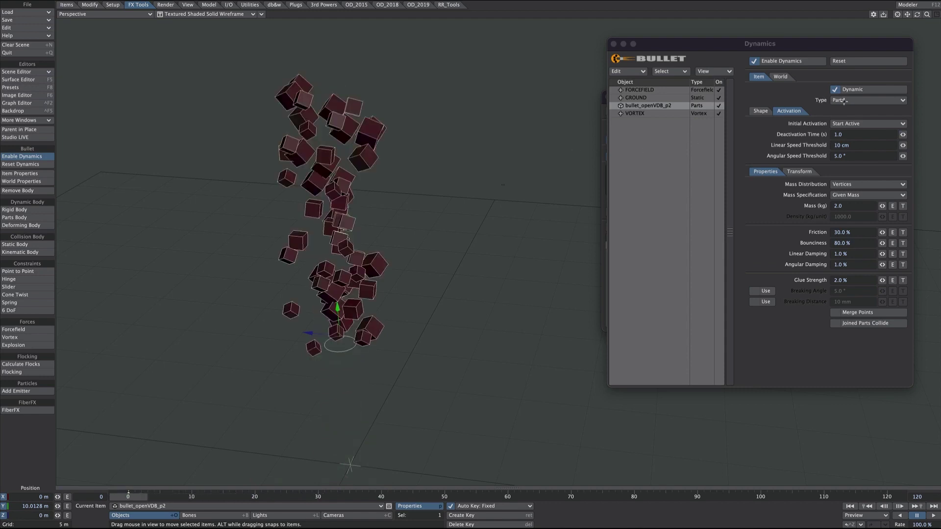
drag(132, 498, 151, 498)
click(839, 100)
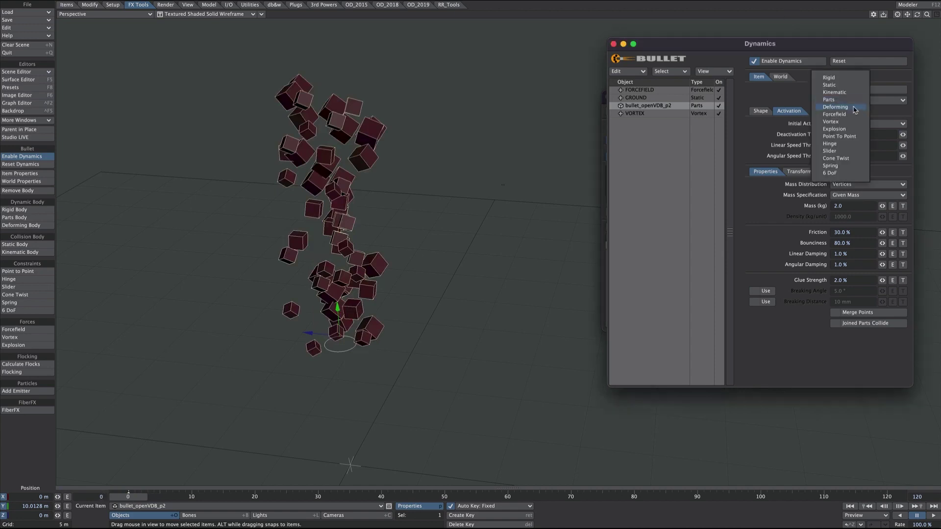
click(850, 108)
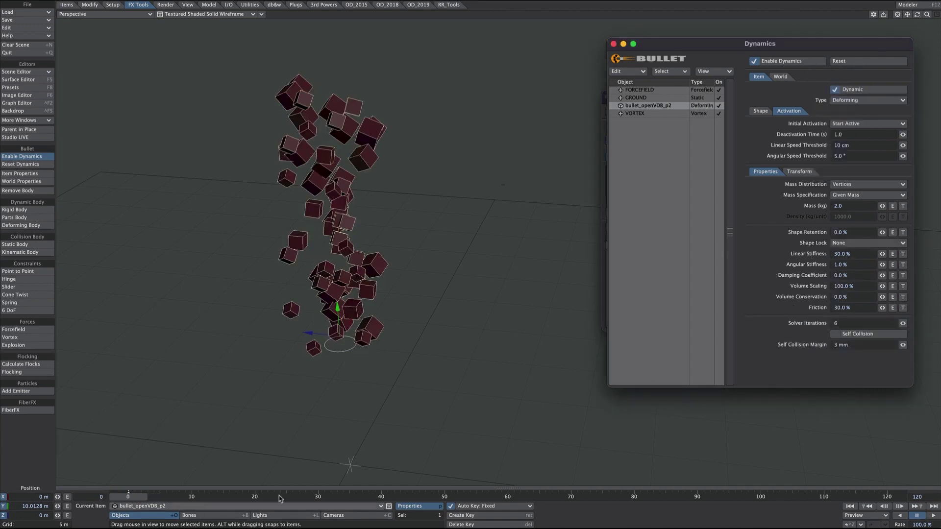
click(933, 516)
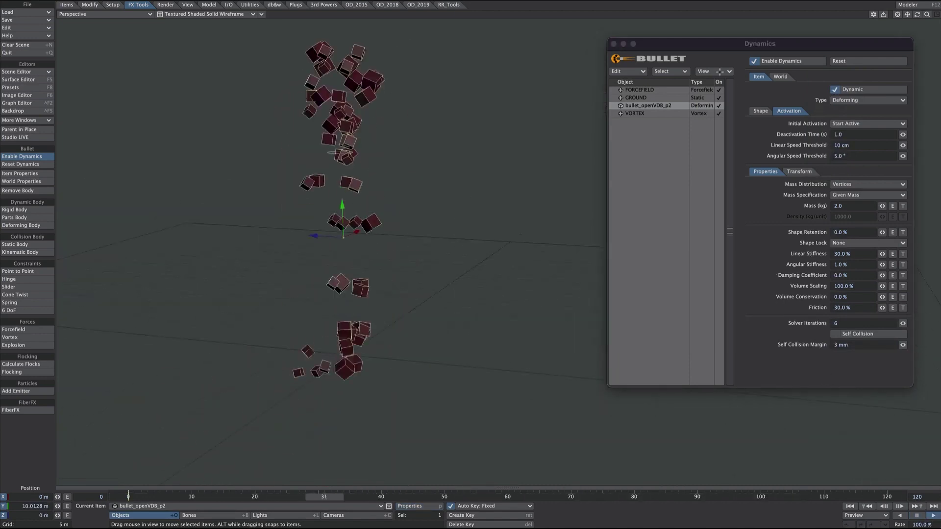
- Set Draw Bodies to All in the Bullet world settings and review the simulation against the ground from several angles
click(780, 76)
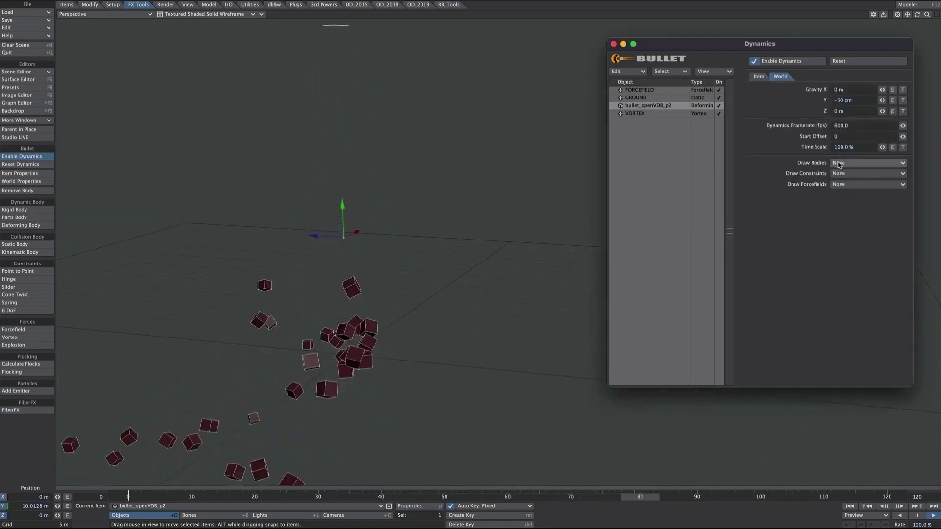
click(848, 164)
click(844, 171)
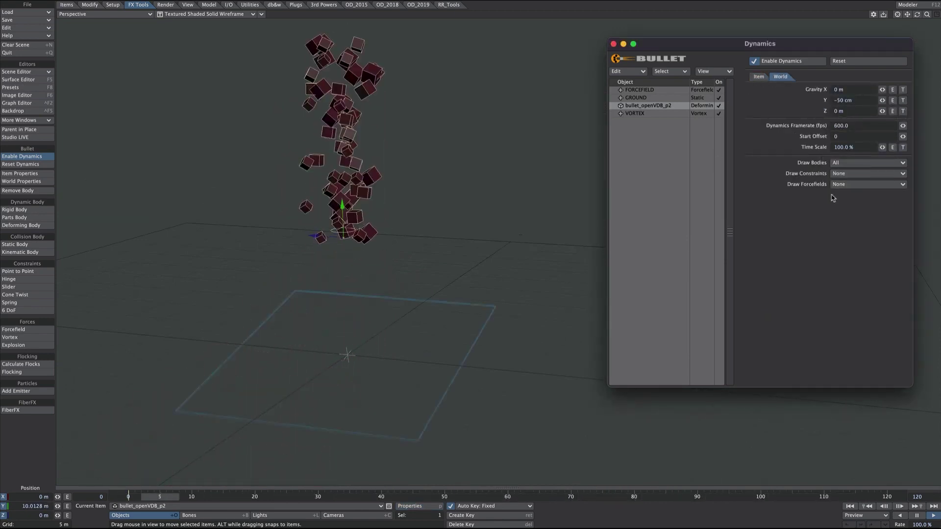
alt+drag(410, 311, 460, 265)
scroll(486, 233, down, 5)
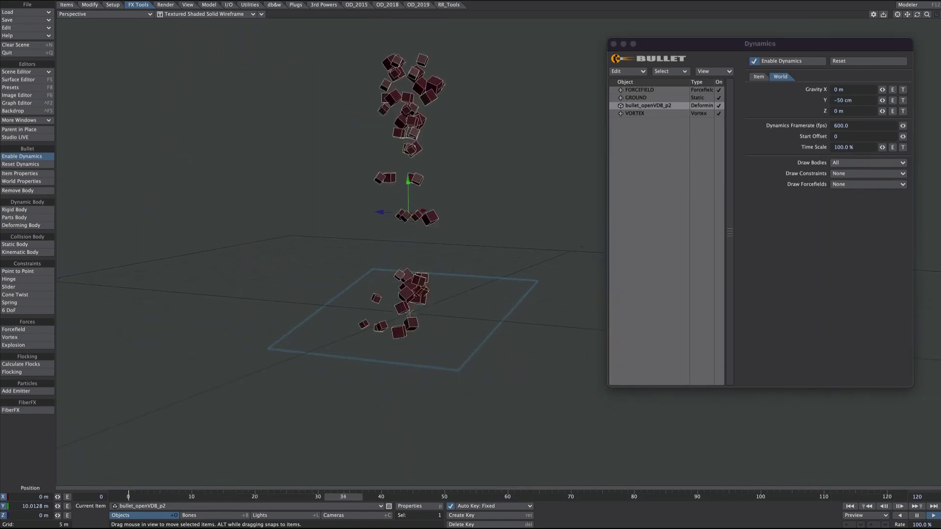
click(759, 76)
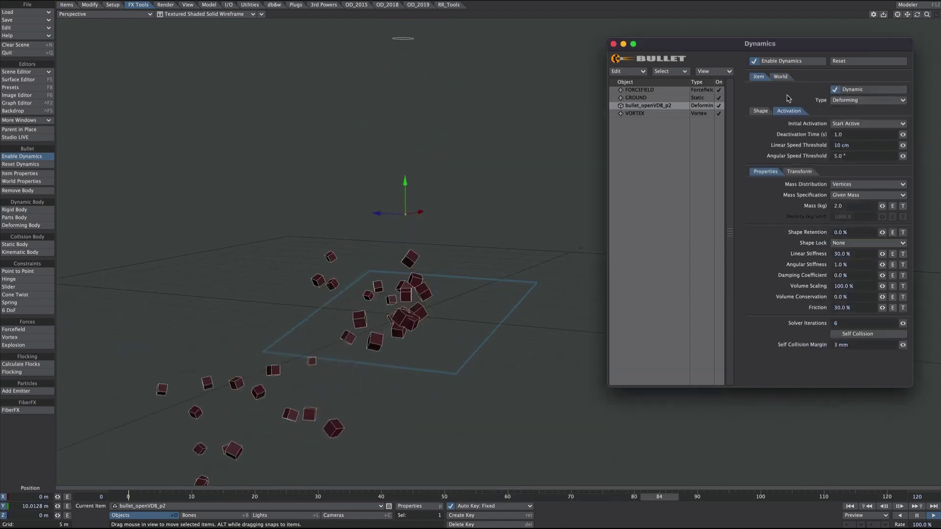
click(458, 300)
alt+drag(494, 281, 397, 311)
alt+drag(410, 235, 500, 260)
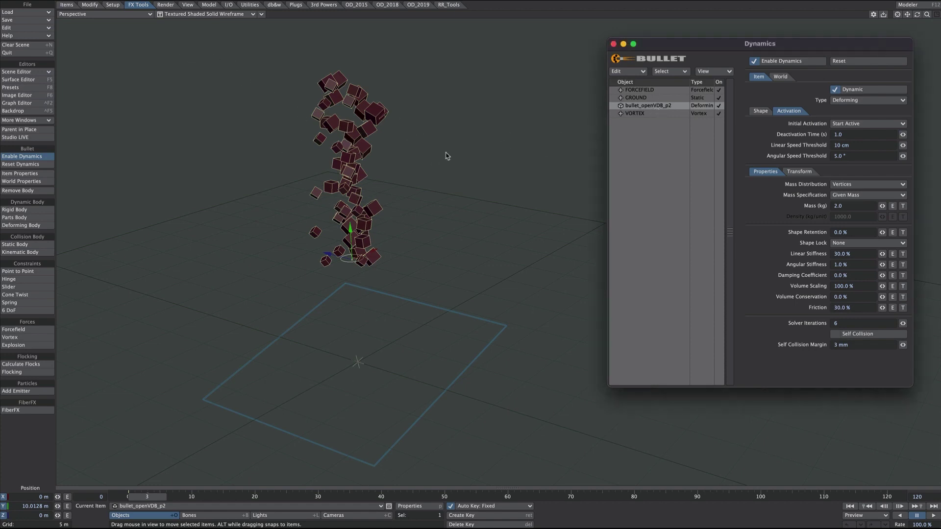
- Bake the simulation with MD Multi Baker as MDD into VertCache/bullet_VDB/P2/ for frames 0 to 120
click(231, 6)
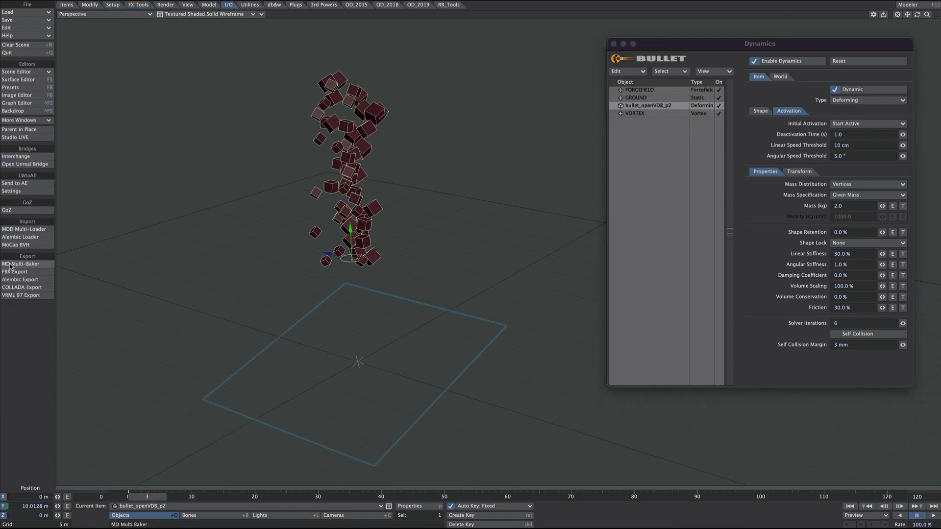
click(37, 268)
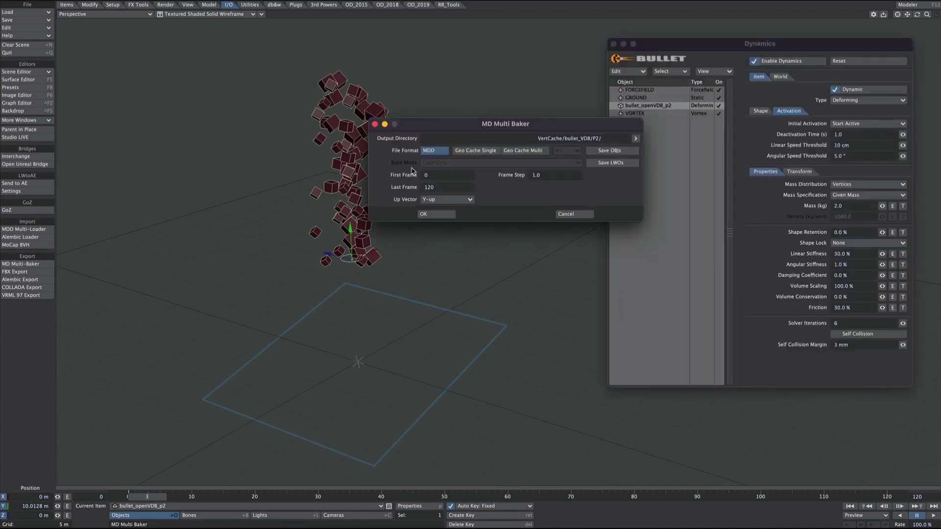
click(426, 215)
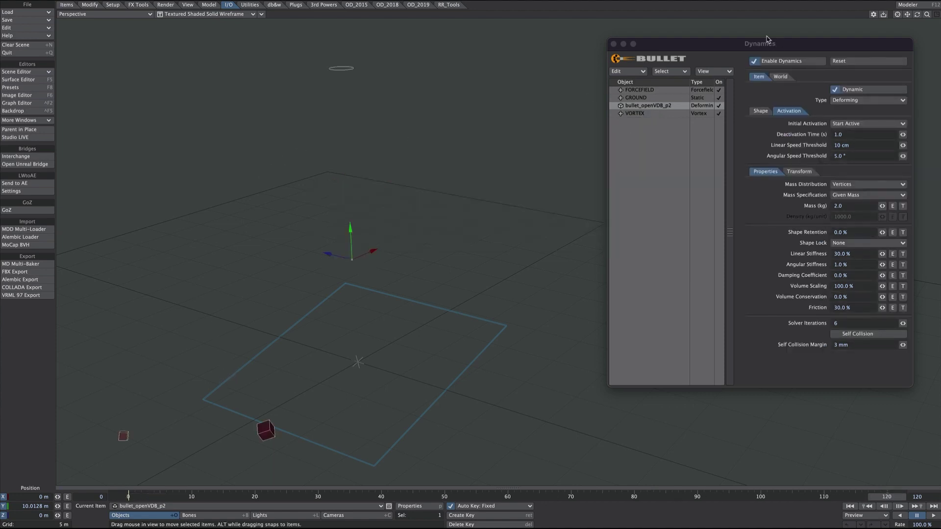
- Disable the scene dynamics and switch off the Nodal Displacement modifier on bullet_openVDB_p2
click(772, 64)
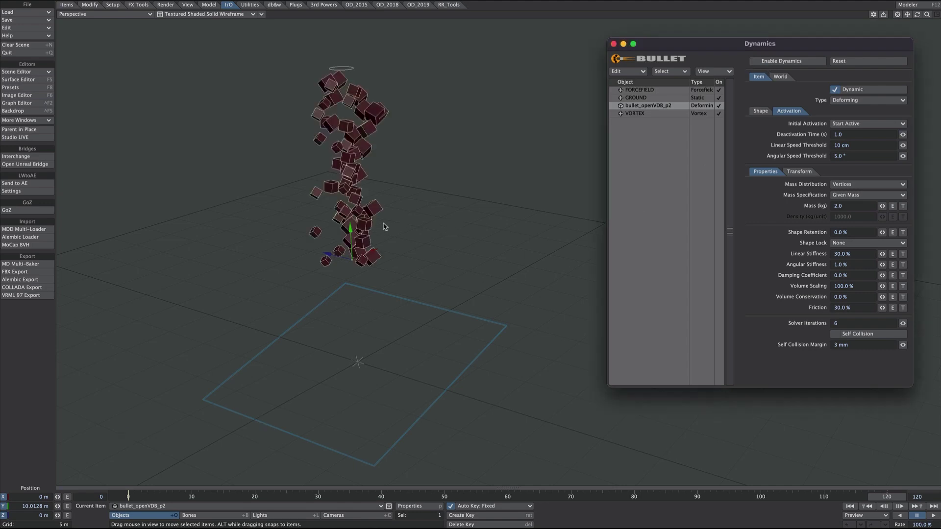
key(p)
click(614, 246)
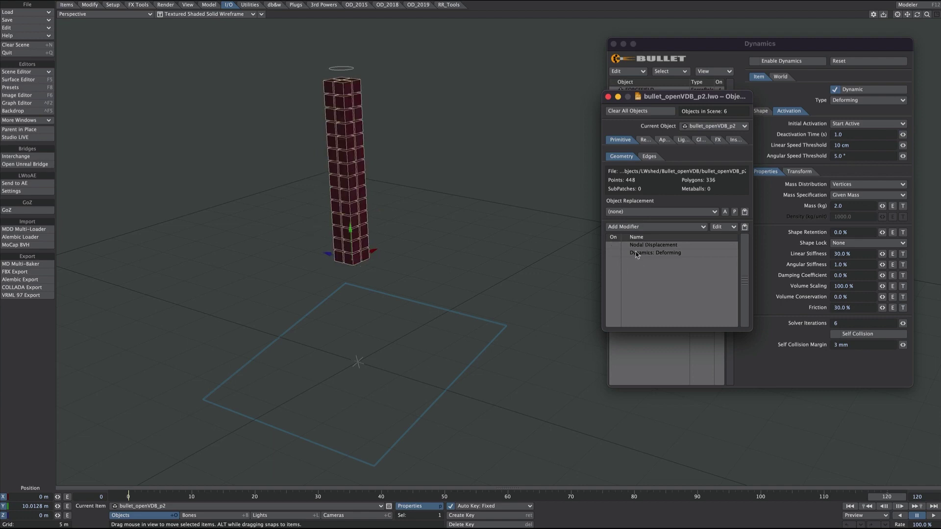
click(642, 227)
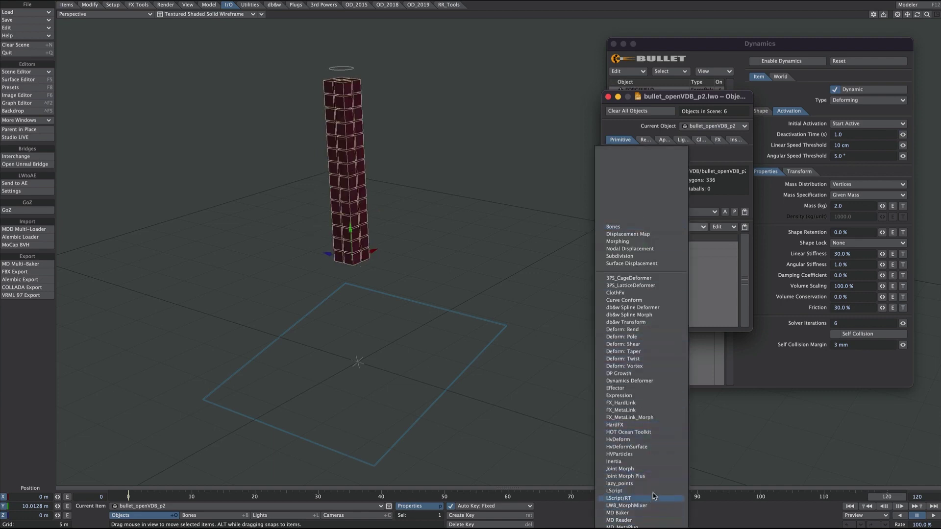
click(465, 377)
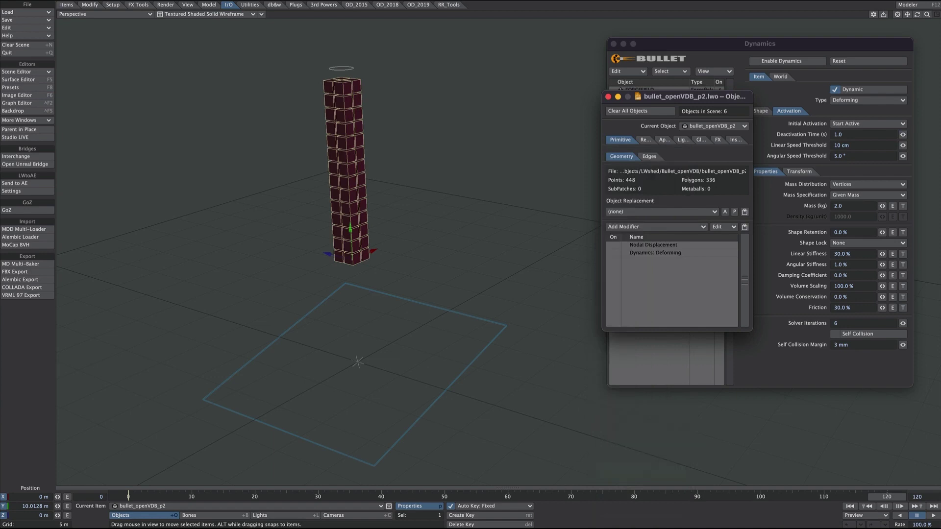
- Load bullet_openVDB_p2.mdd with MDD Multi-Loader and assign it to the bullet_openVDB_p2 object
click(23, 229)
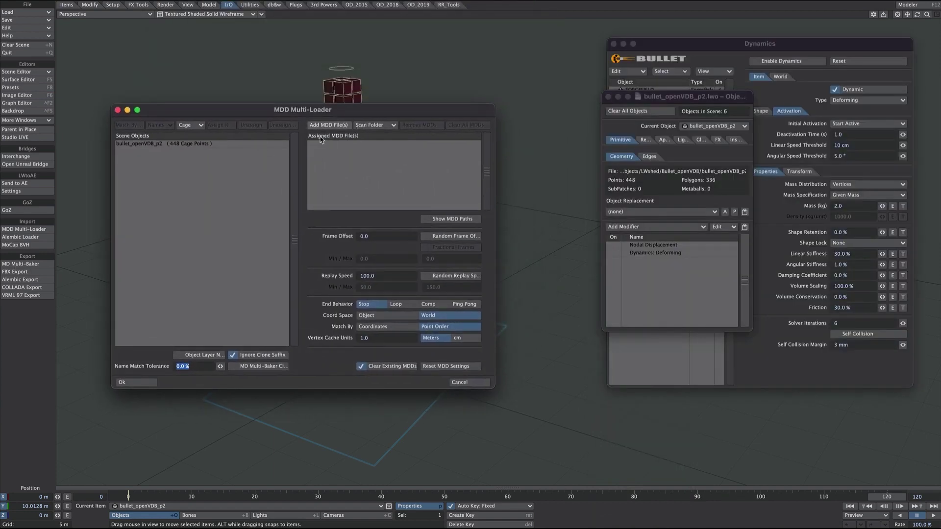
click(327, 126)
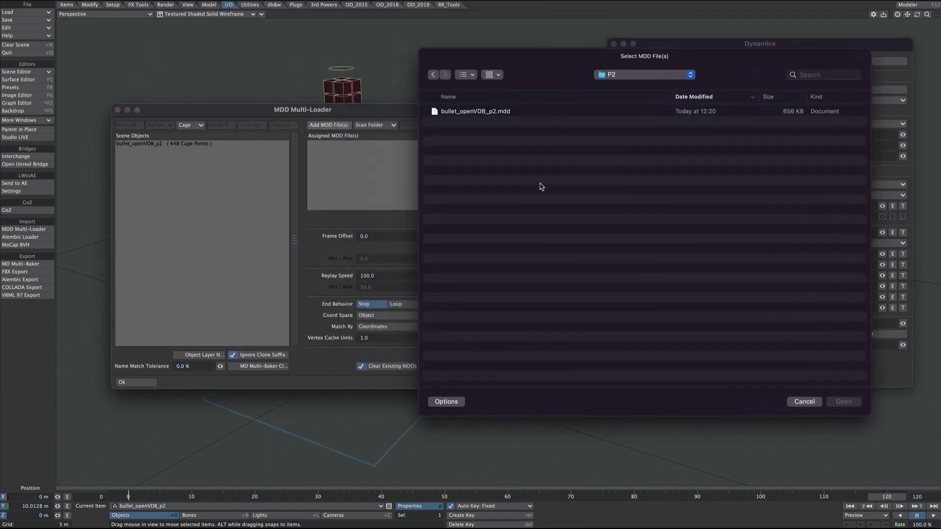
click(461, 112)
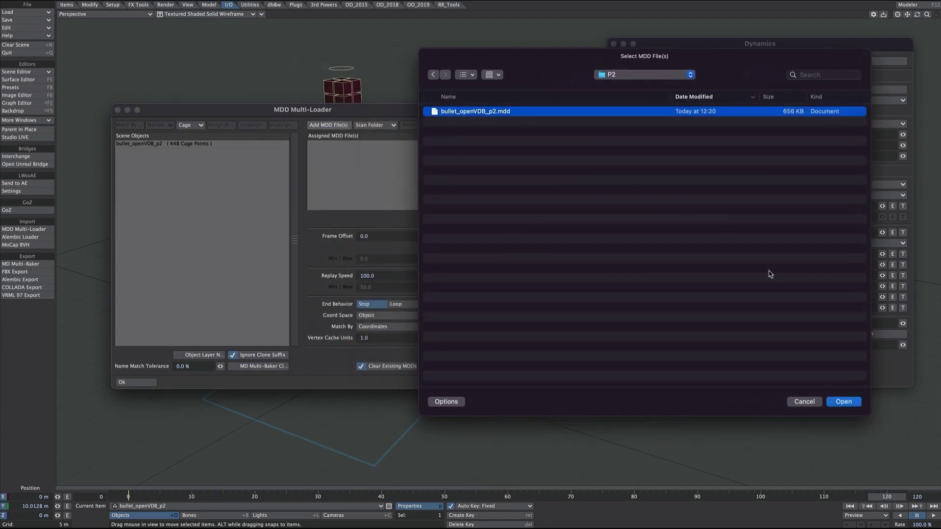
click(843, 402)
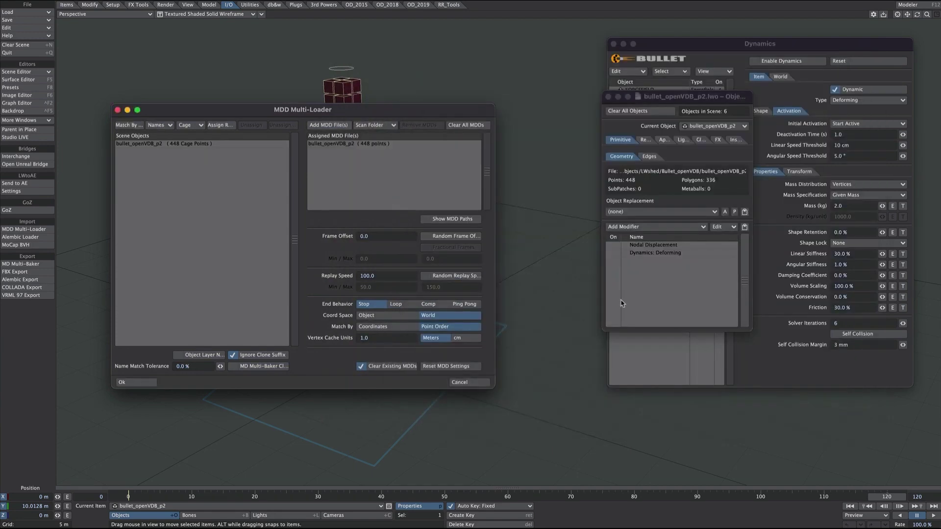
click(351, 145)
click(179, 145)
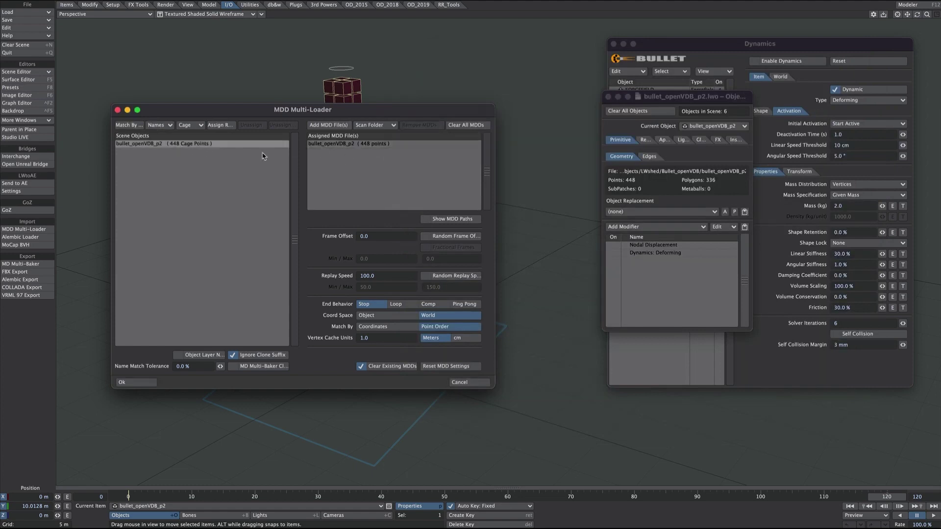
click(336, 145)
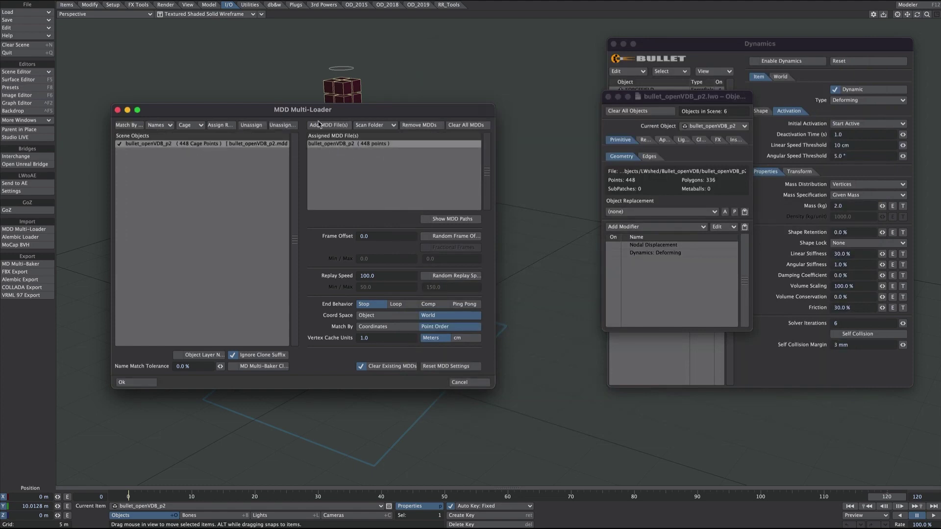
click(138, 385)
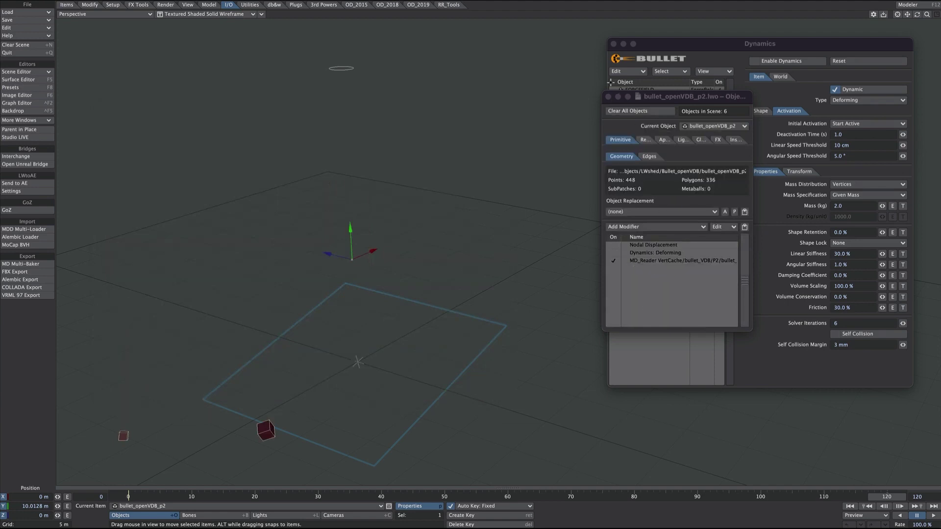
- Close the object properties and play back the baked cube animation to check it
click(608, 97)
click(933, 516)
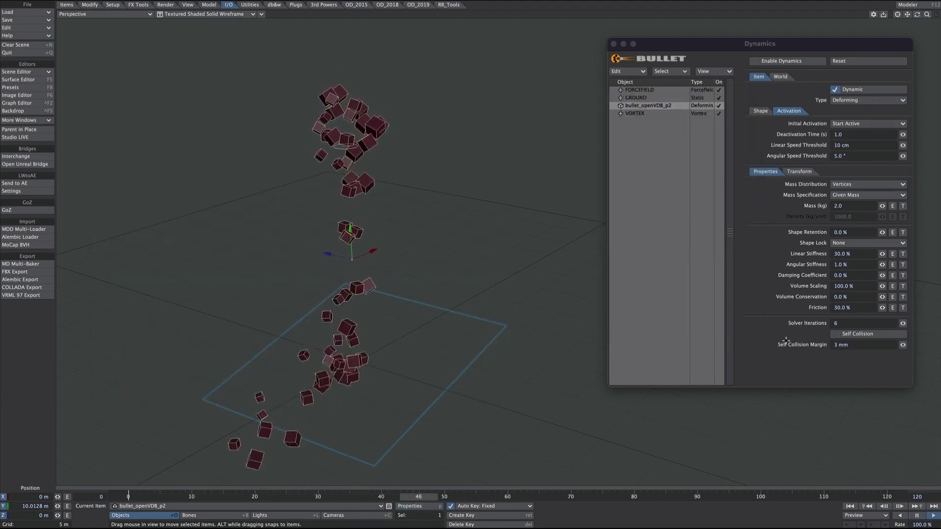
click(916, 517)
- Move the Nodal Displacement modifier below the MD_Reader in the modifier list of bullet_openVDB_p2 and enable it
key(p)
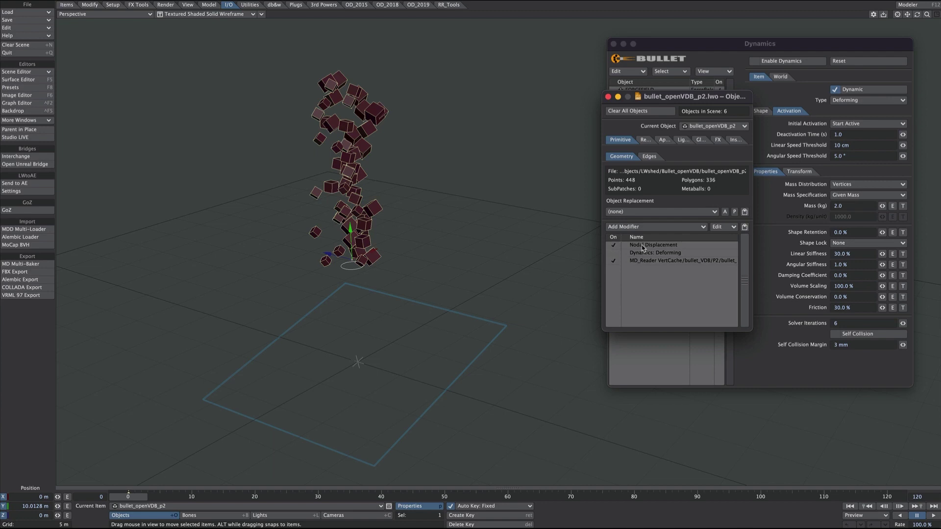
drag(643, 247, 646, 331)
click(614, 261)
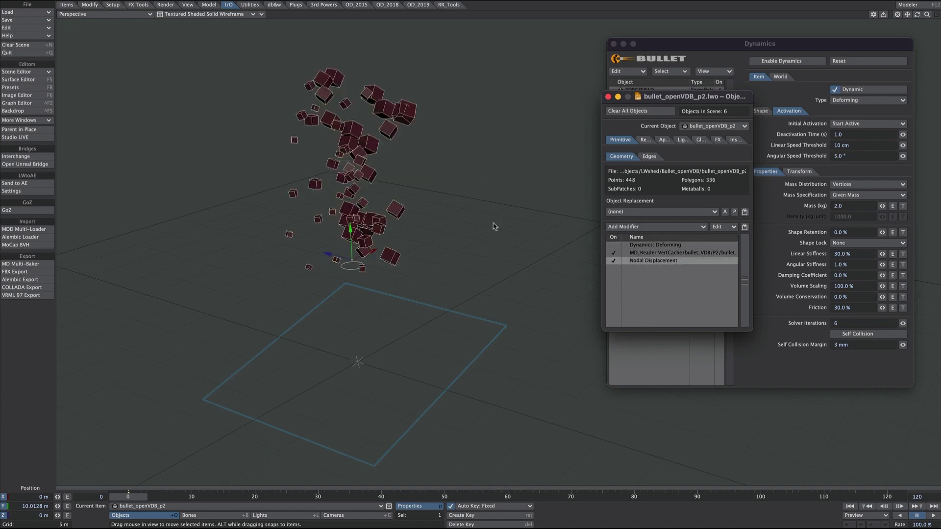
- Compare the baked cube stack with the Nodal Displacement modifier switched off and on
alt+drag(494, 227, 375, 209)
click(614, 261)
click(614, 261)
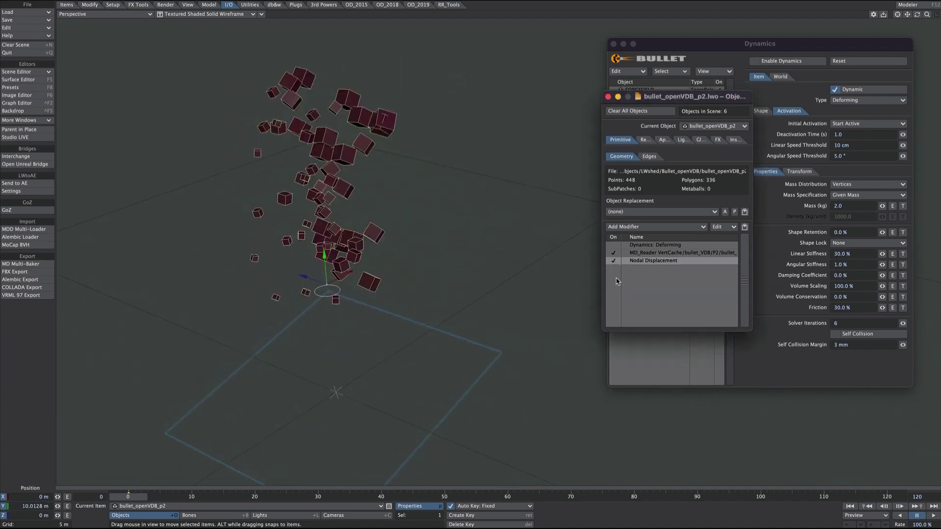
click(613, 261)
alt+drag(384, 211, 435, 192)
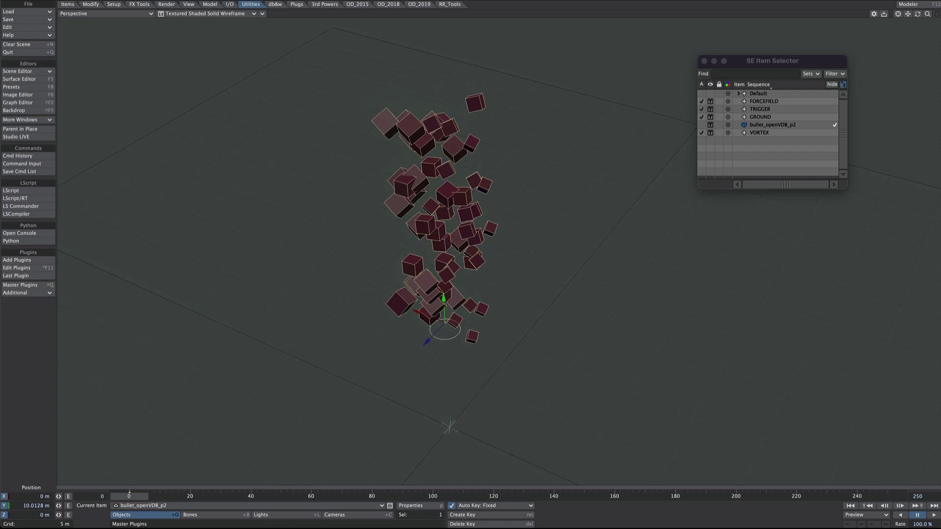
- Add a null object named VDB and give its item list icon a green colour
mouse_move(366, 244)
alt+mouse_down()
mouse_move(356, 212)
mouse_move(363, 248)
alt+mouse_up()
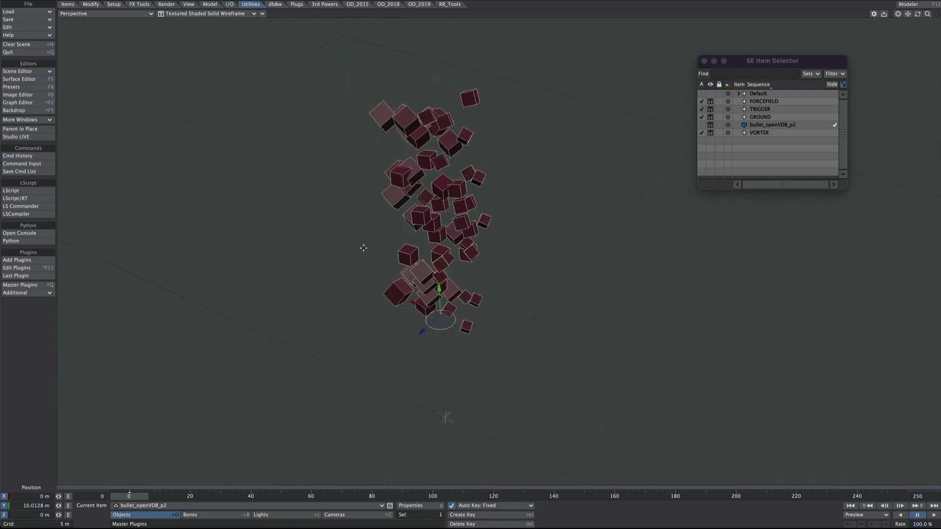
mouse_move(439, 225)
ctrl+alt+mouse_down()
mouse_move(454, 222)
mouse_move(434, 224)
ctrl+alt+mouse_up()
ctrl+alt+drag(311, 427, 299, 427)
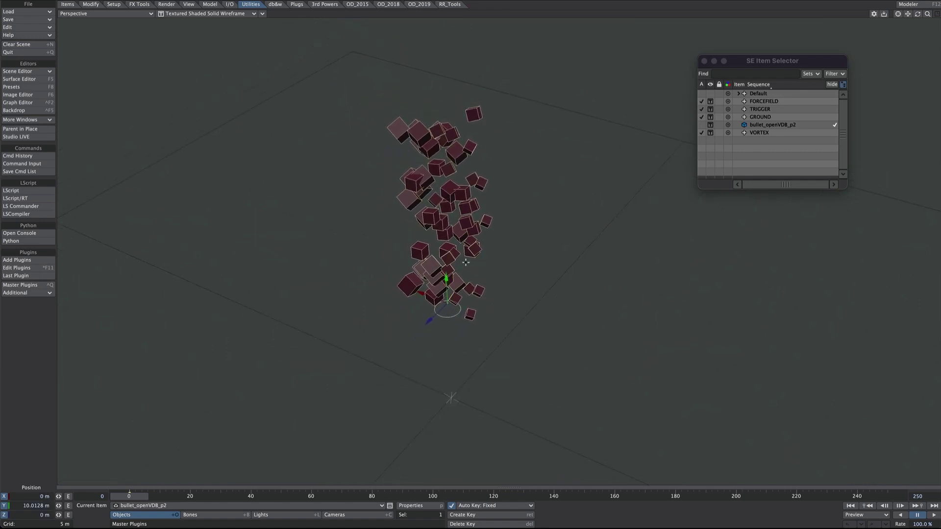
alt+drag(466, 262, 479, 234)
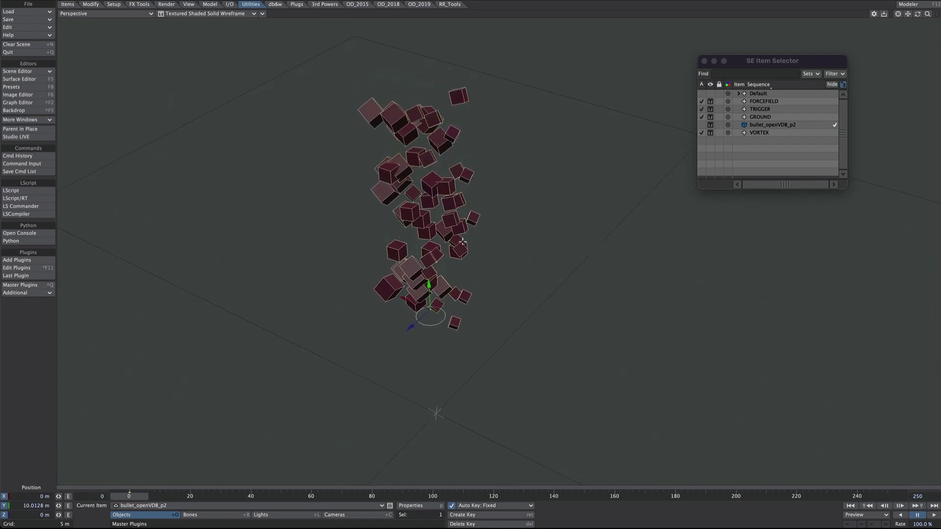
key(ctrl+n)
text(VDB)
click(520, 134)
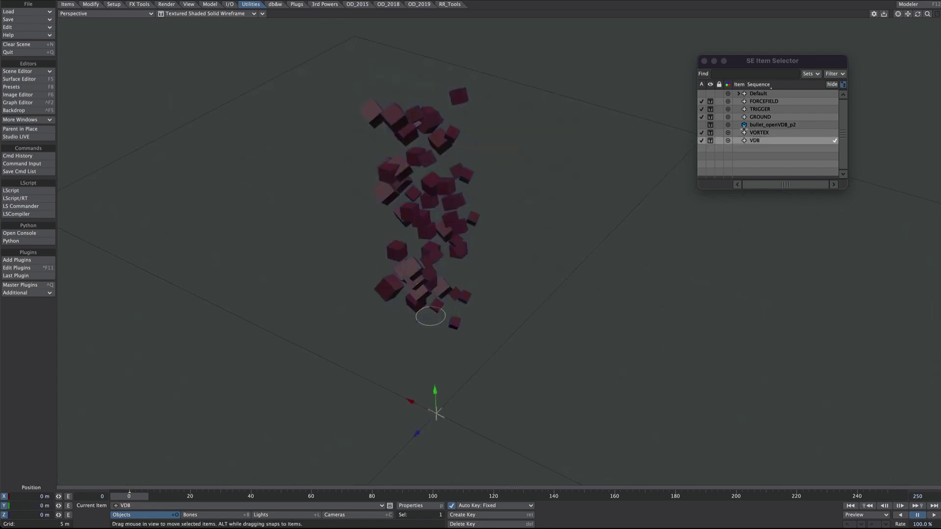
click(745, 141)
click(745, 161)
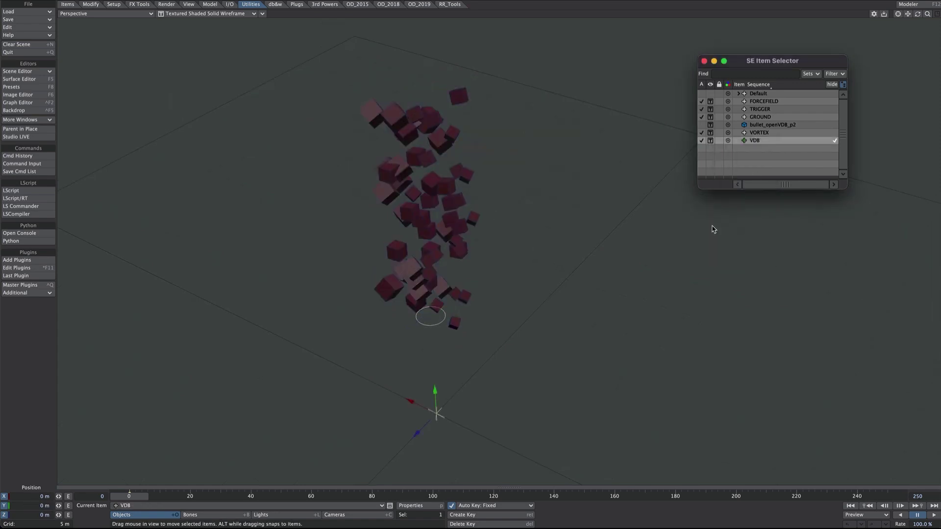
- Set the VDB null's object replacement to OpenVDB Evaluator and open its node editor
key(p)
drag(870, 282, 652, 169)
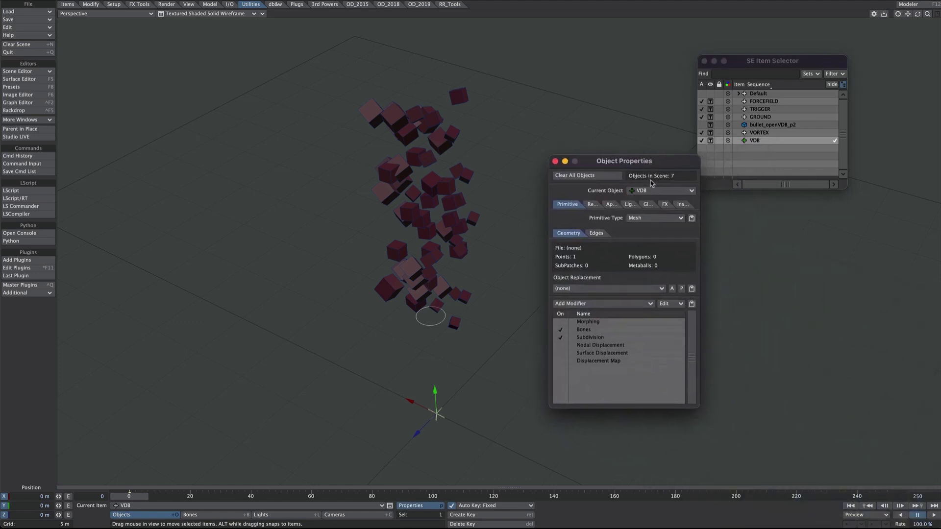
click(574, 289)
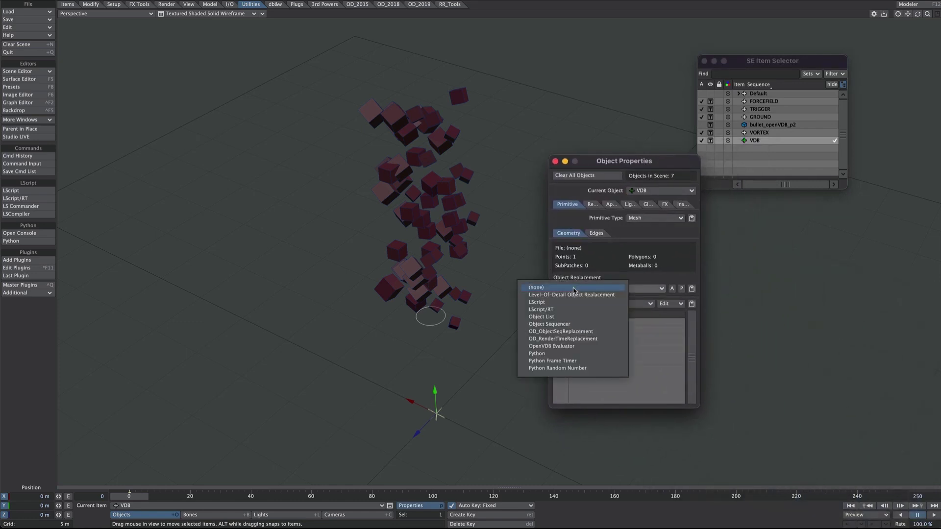
click(597, 349)
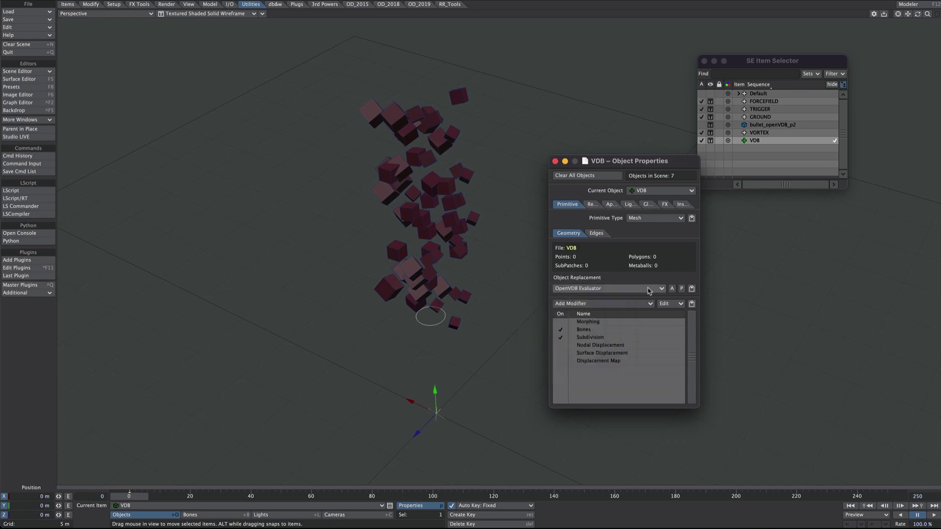
click(682, 289)
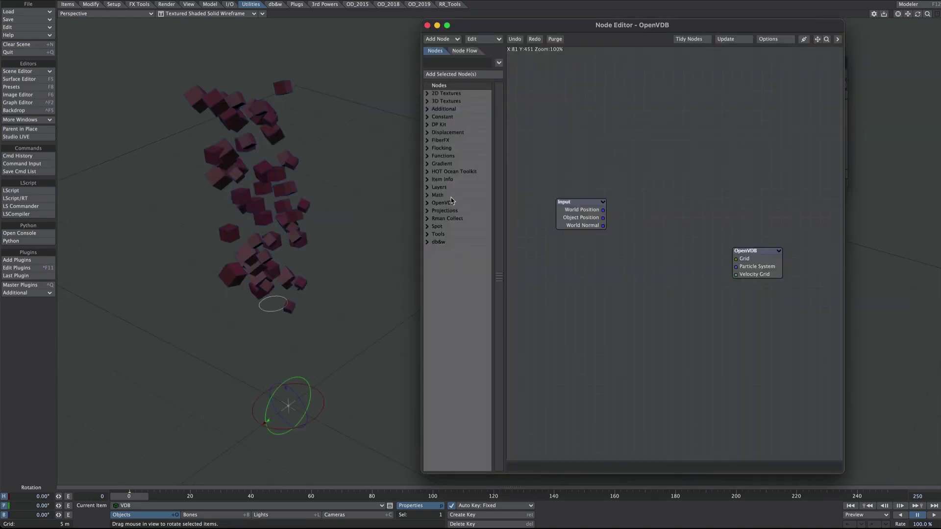
- Add an OpenVDB Mesh To Volume node to the network and place it below the Input node
click(447, 204)
click(427, 203)
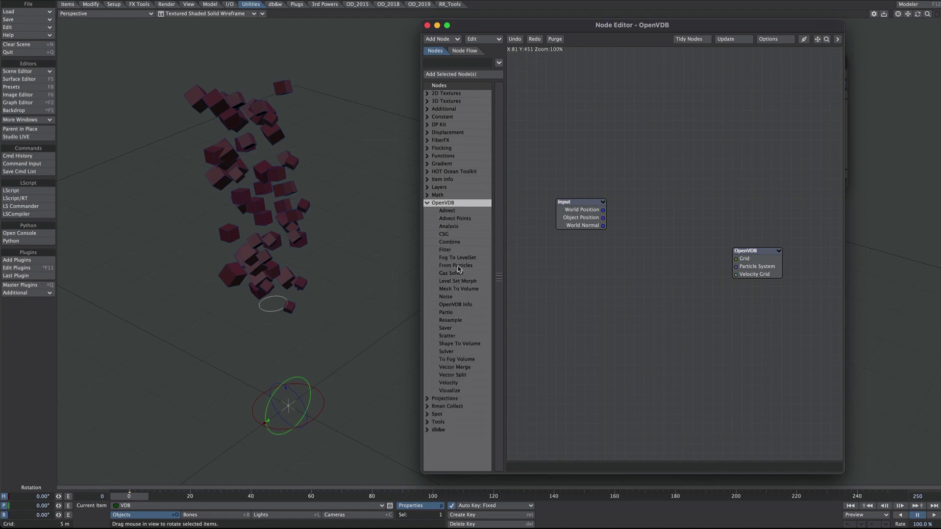
double_click(461, 290)
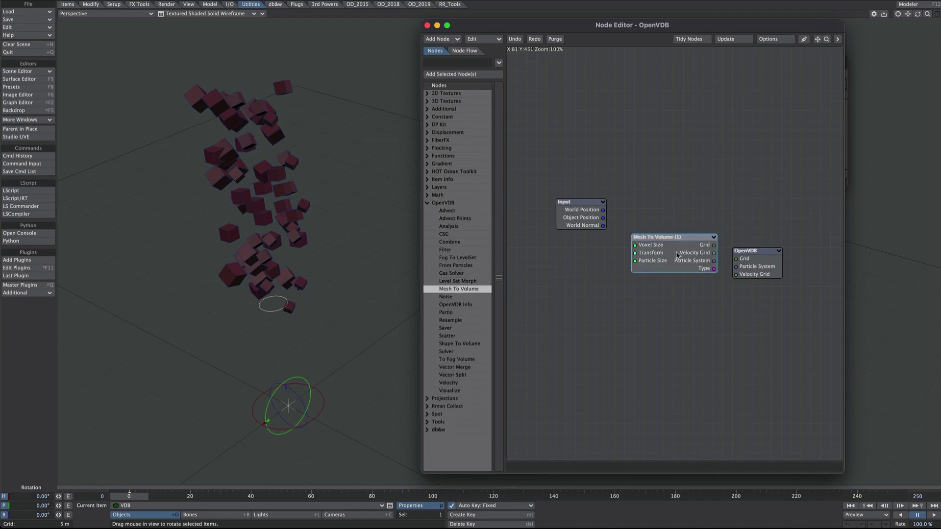
drag(678, 254, 602, 278)
- Configure Mesh To Volume with target mesh bullet_openVDB_p2, type Level Set and World space, and connect its Grid to the OpenVDB node's Grid
double_click(597, 279)
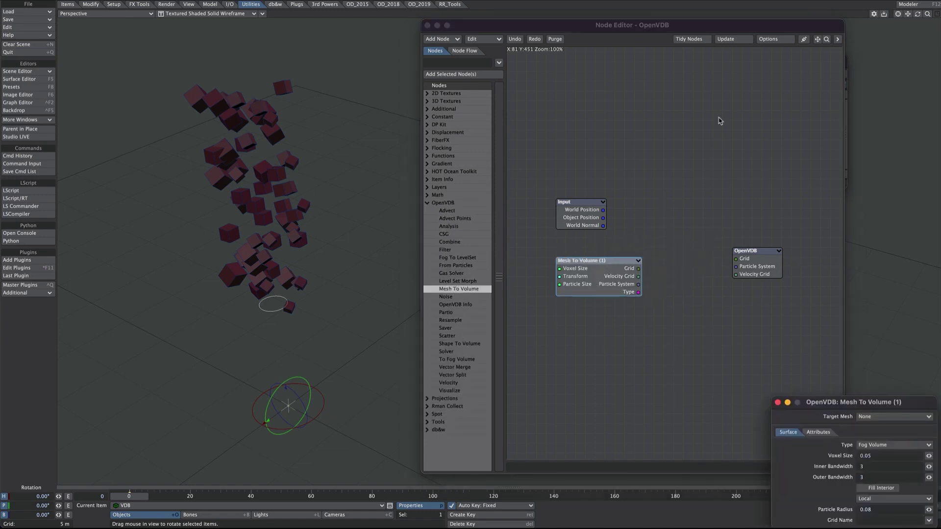
drag(841, 401, 450, 112)
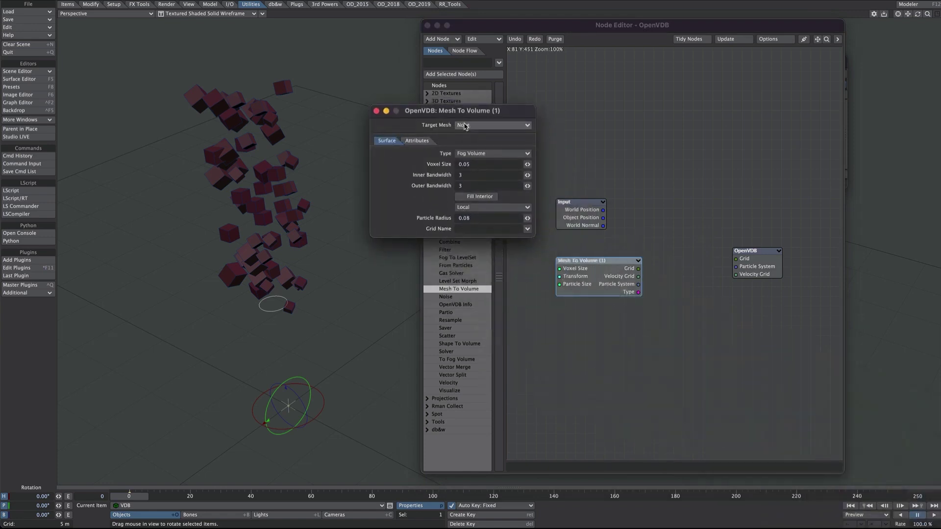
click(463, 125)
click(481, 162)
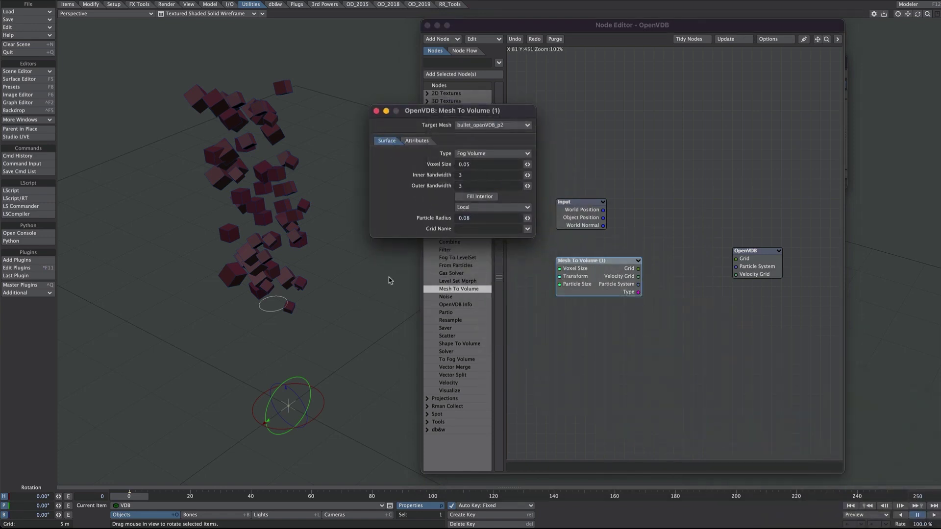
click(468, 153)
click(472, 162)
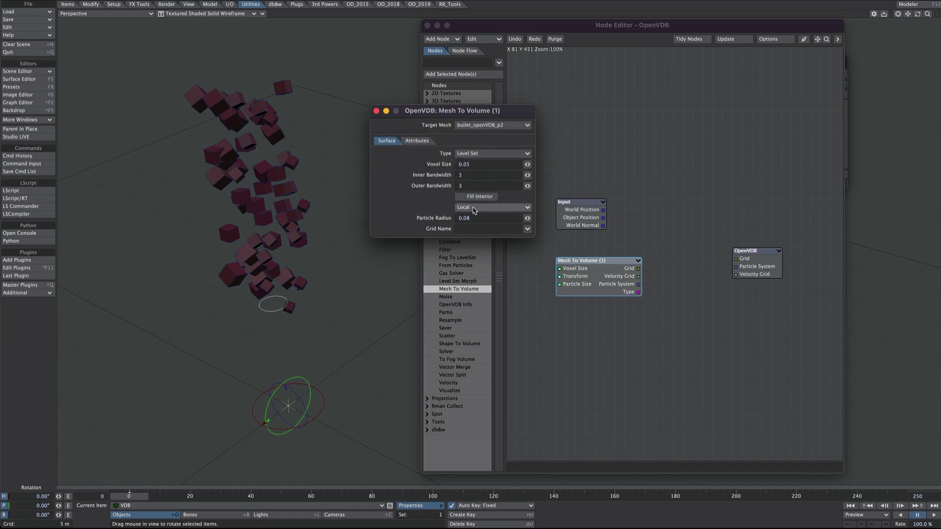
click(473, 208)
click(470, 215)
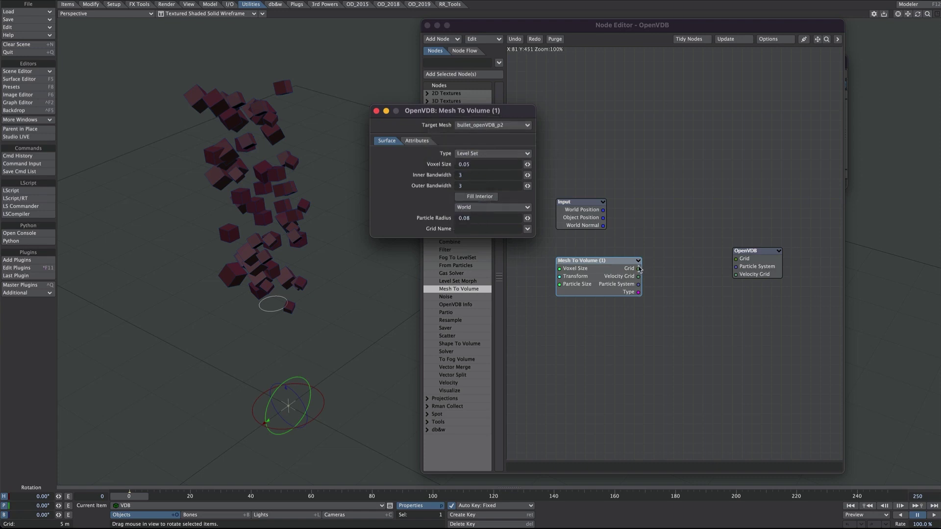
drag(639, 269, 737, 259)
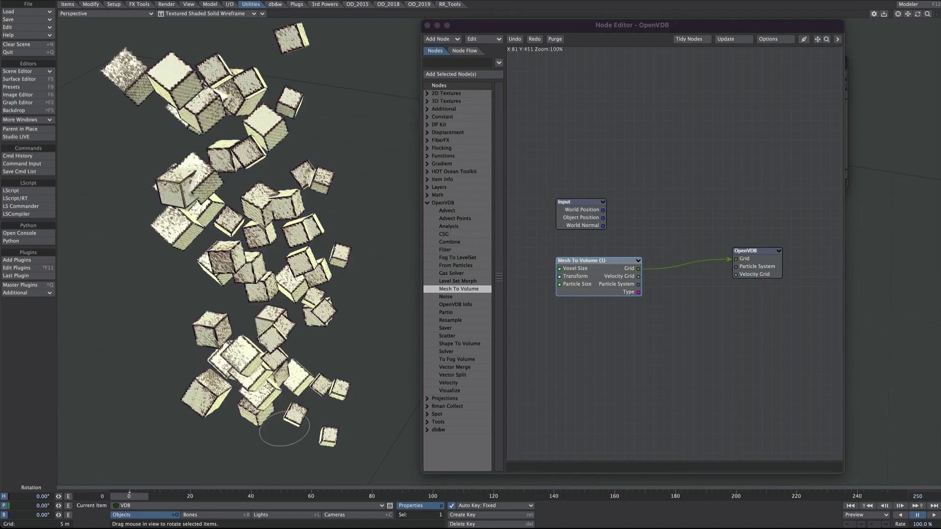
- Set the voxel size of Mesh To Volume to 0.1 and close its properties
double_click(587, 260)
drag(470, 164, 463, 165)
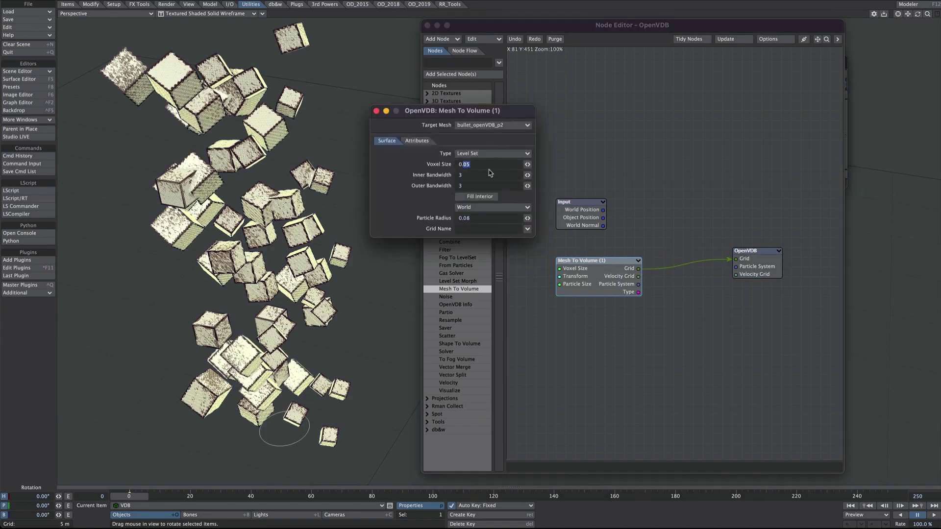
text(1)
key(Return)
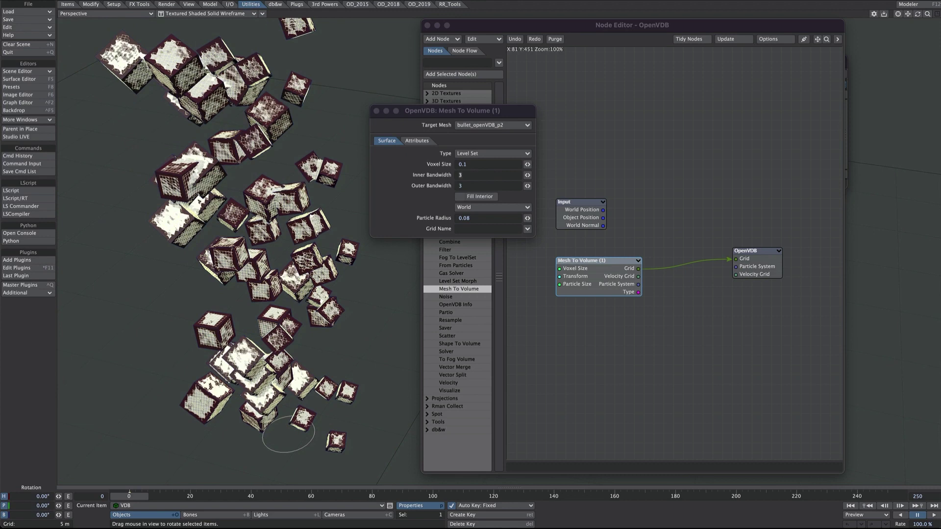
click(376, 111)
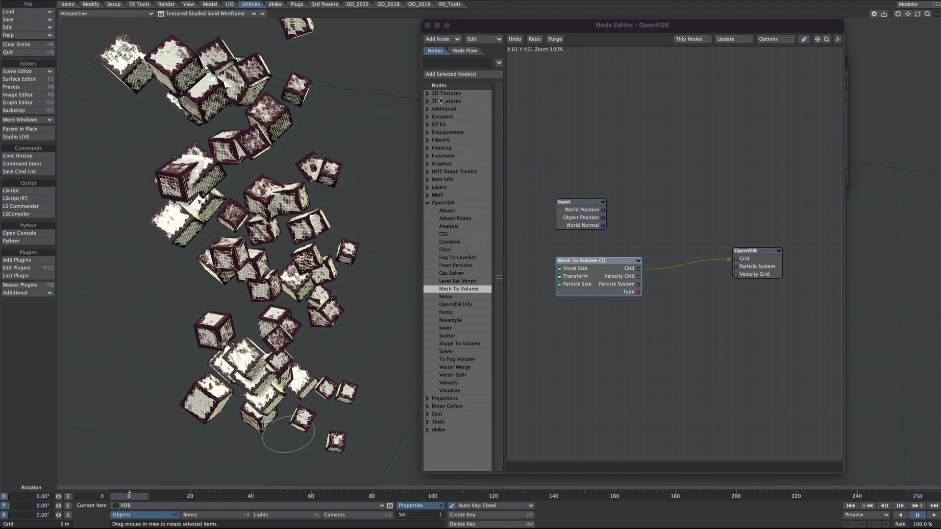
- Add an OpenVDB Filter node and wire it between the Mesh To Volume Grid and the OpenVDB node's Grid
double_click(445, 250)
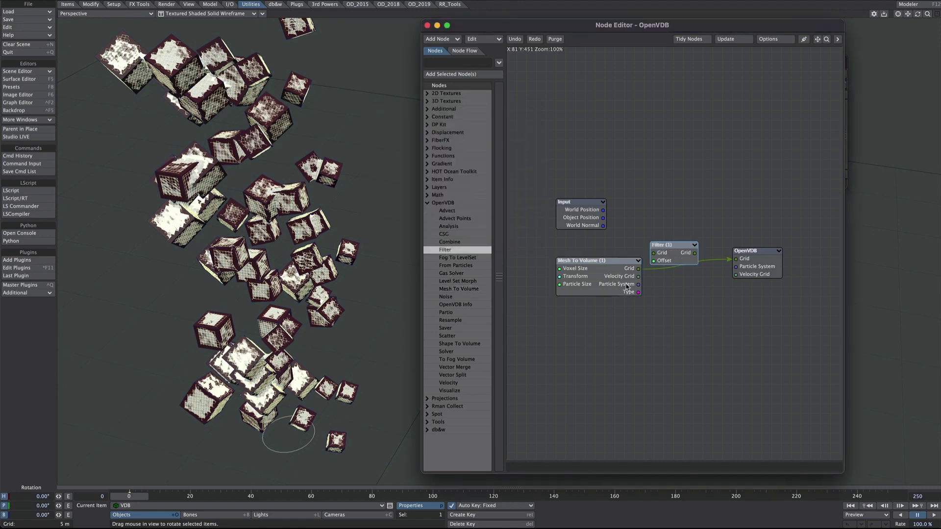
drag(598, 284, 569, 273)
drag(662, 260, 646, 331)
drag(610, 259, 736, 259)
- Set the first Filter node to Dilate with a voxel offset of 3
double_click(653, 325)
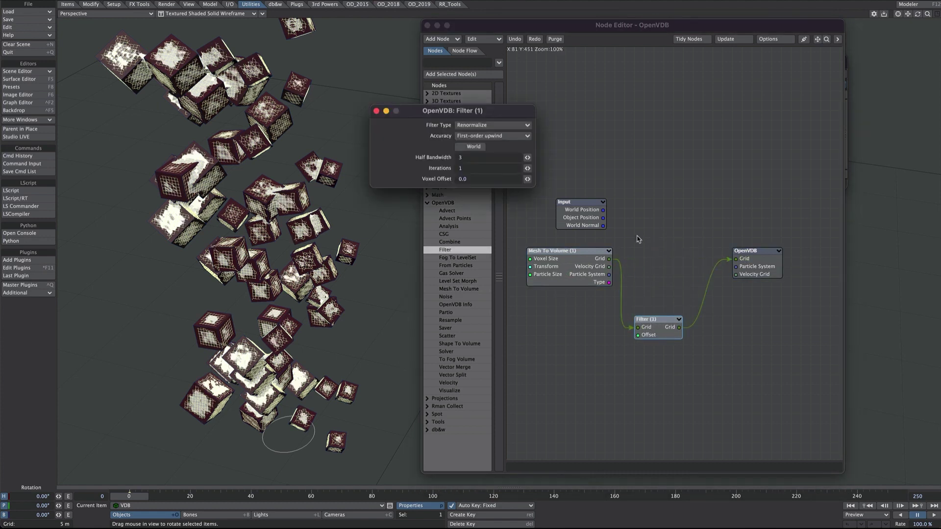
click(494, 129)
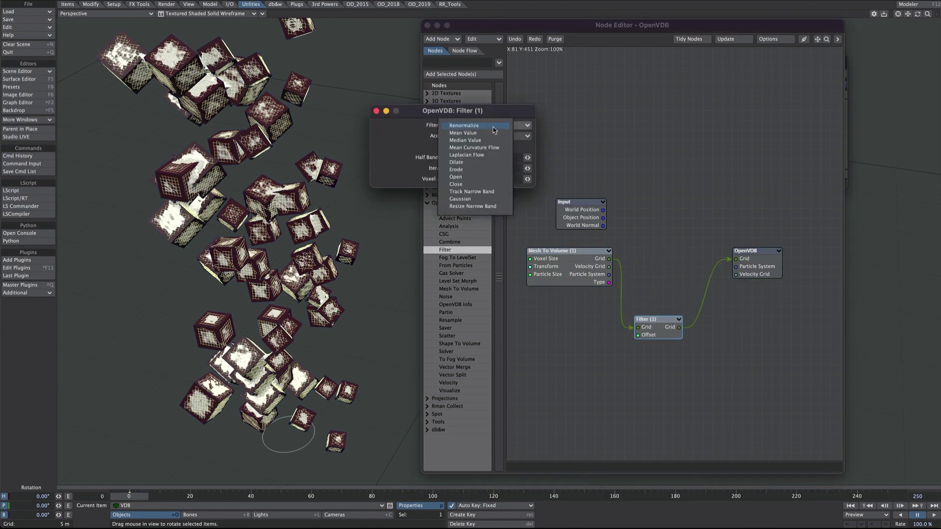
click(477, 162)
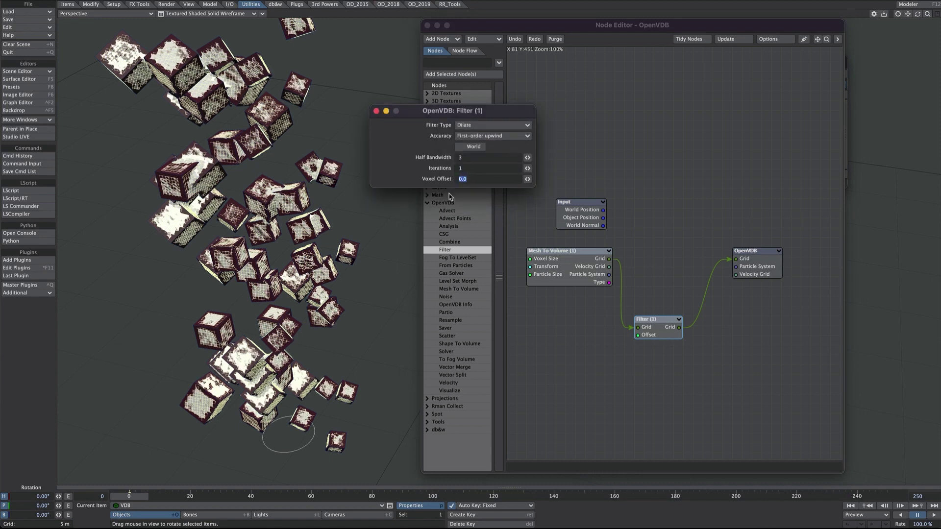
text(3)
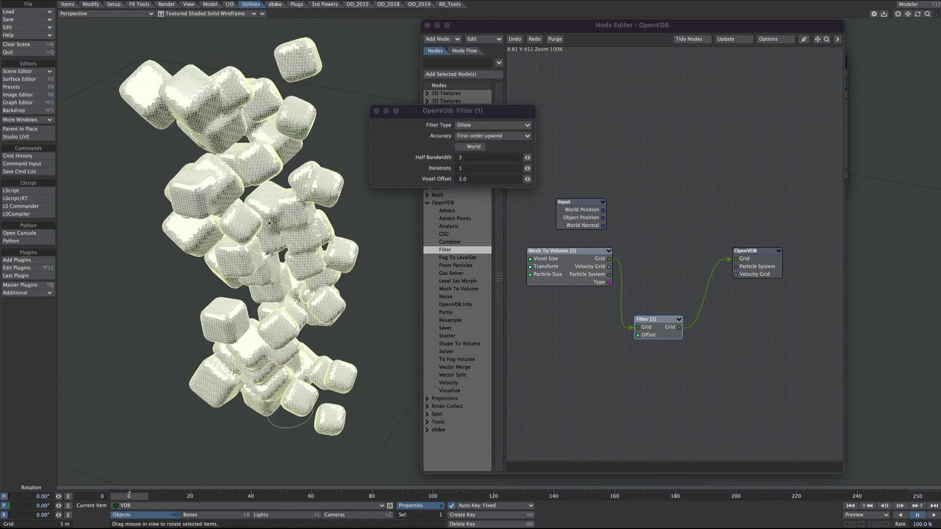
click(377, 111)
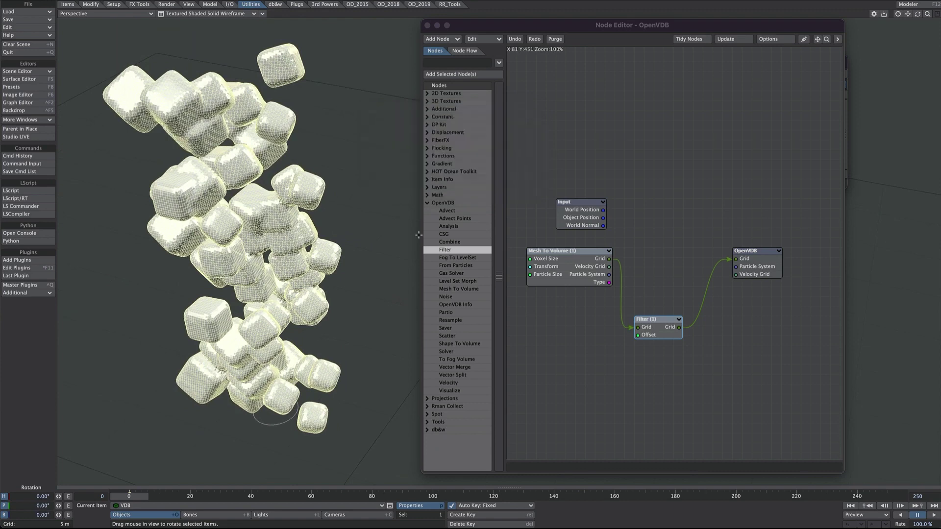
- Insert a second Filter node between the Dilate filter and the OpenVDB node, set to Gaussian with a voxel offset of 3
drag(448, 249, 642, 273)
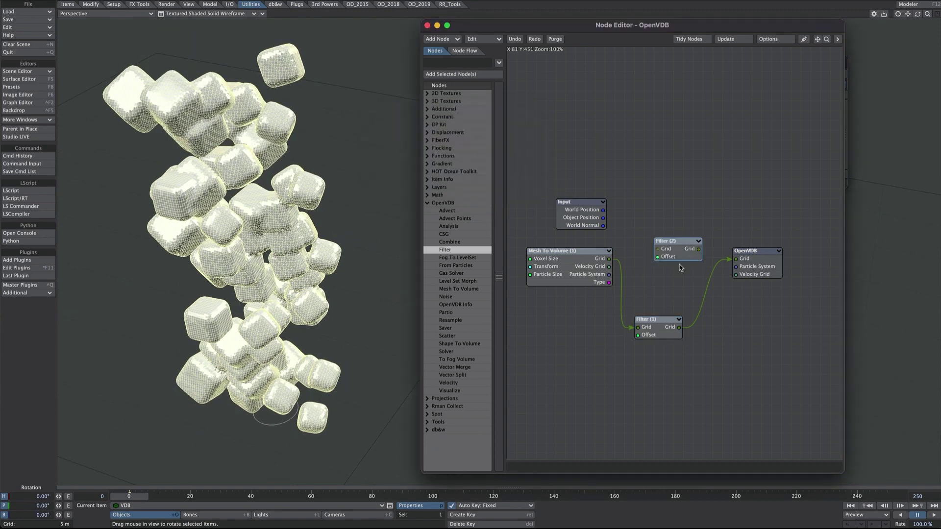
drag(680, 327, 736, 259)
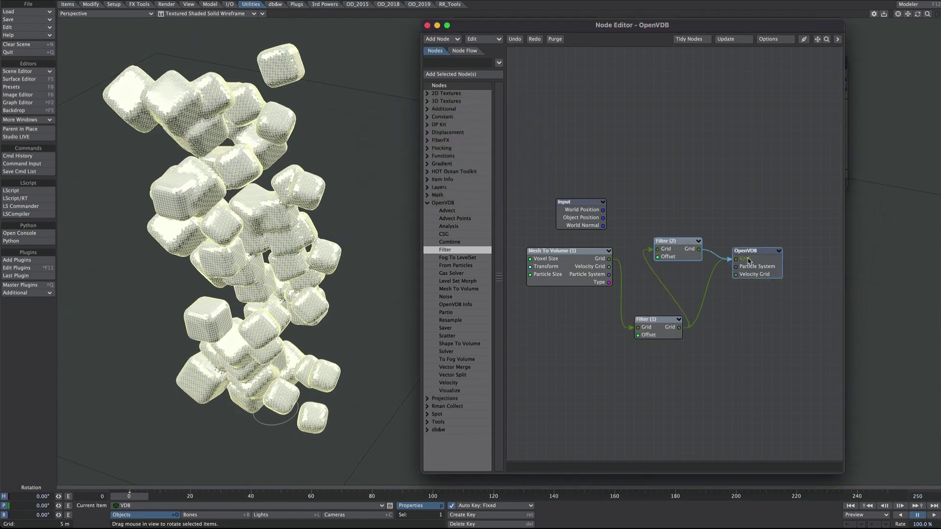
double_click(683, 250)
click(491, 125)
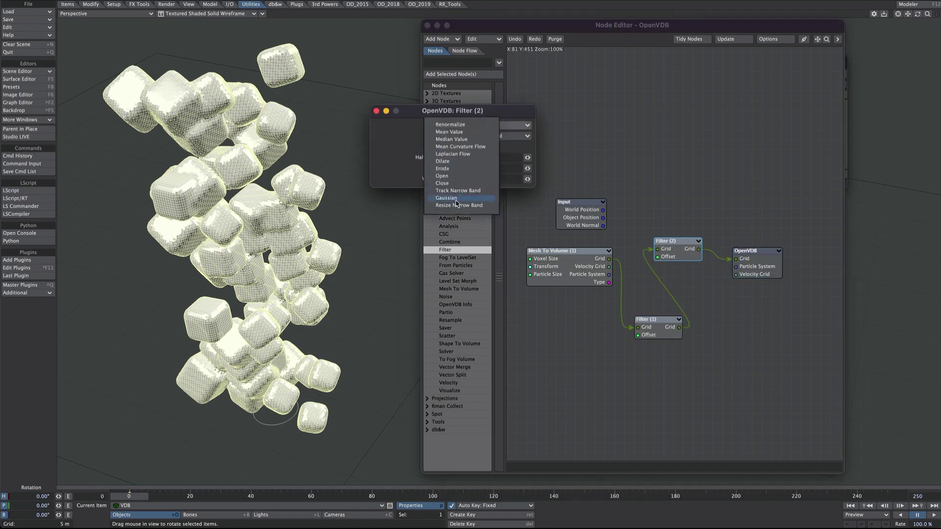
click(459, 199)
click(463, 179)
text(3)
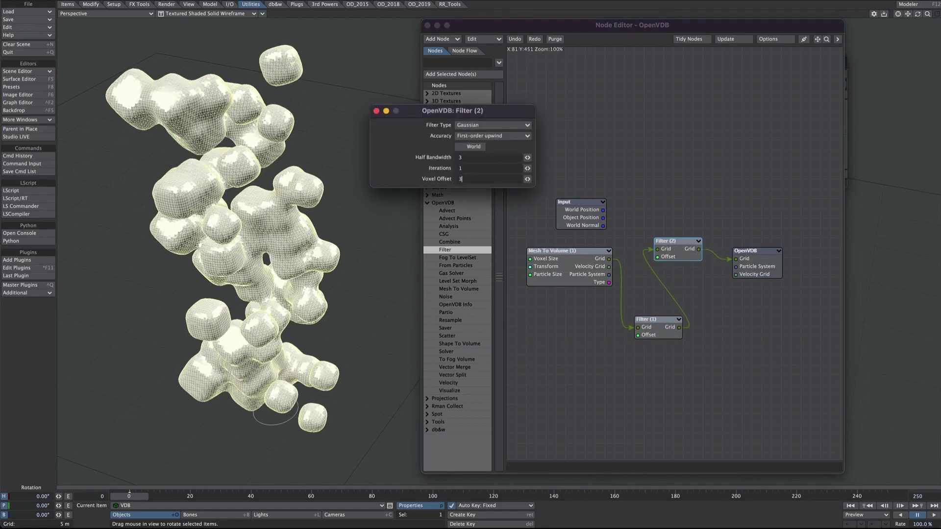
key(Return)
- Set the voxel size of Mesh To Volume to 0.2
alt+drag(364, 212, 387, 216)
click(558, 265)
double_click(558, 266)
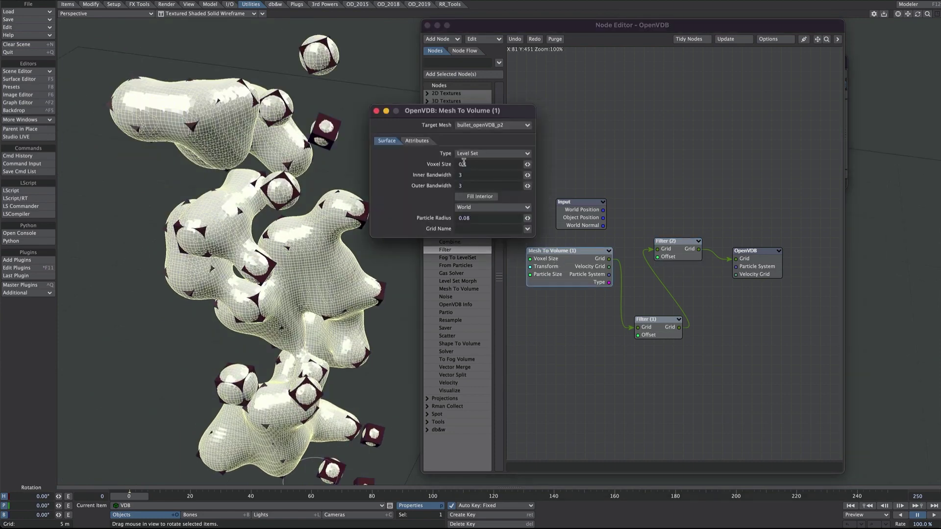
text(2)
key(Return)
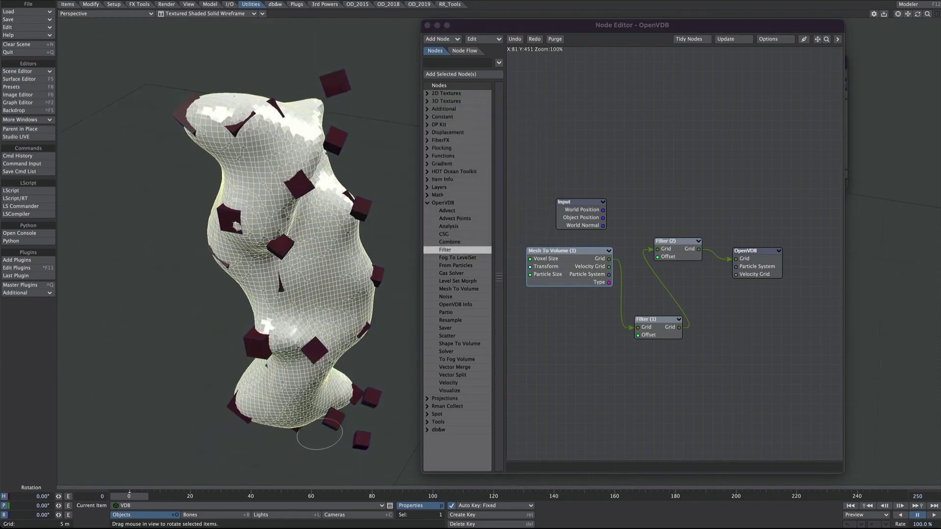
- Scrub the animation to frame 49 and delete the Mesh To Volume and both Filter nodes
drag(129, 496, 165, 496)
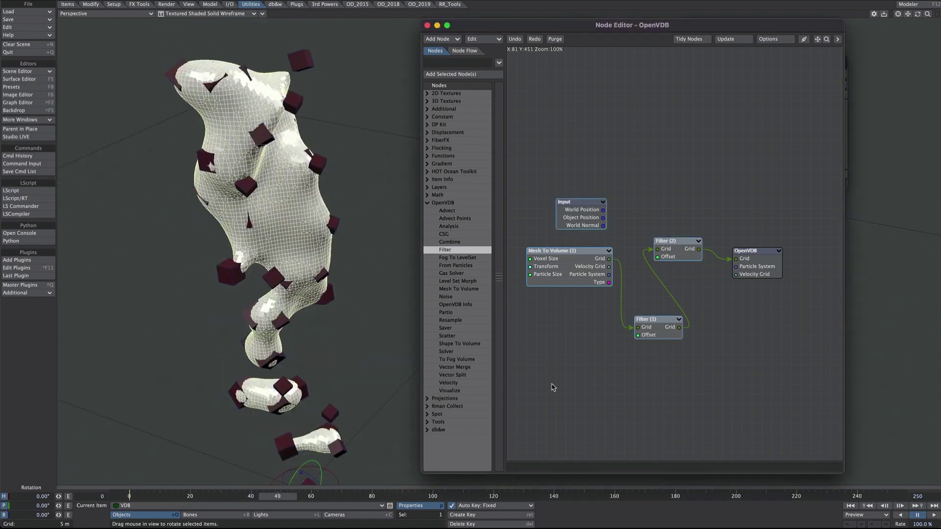
key(Delete)
click(501, 277)
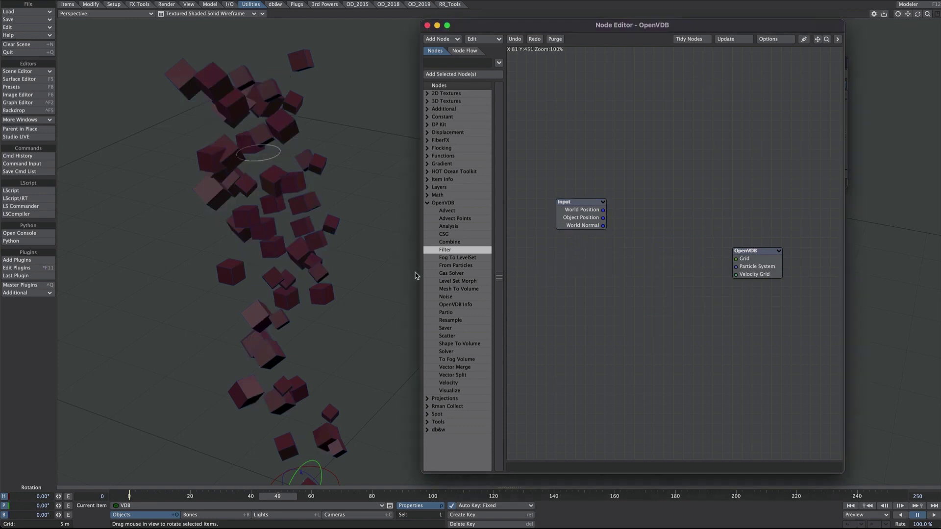
- Add a new Mesh To Volume node with target mesh bullet_openVDB_p2, type Level Set and World space
double_click(451, 289)
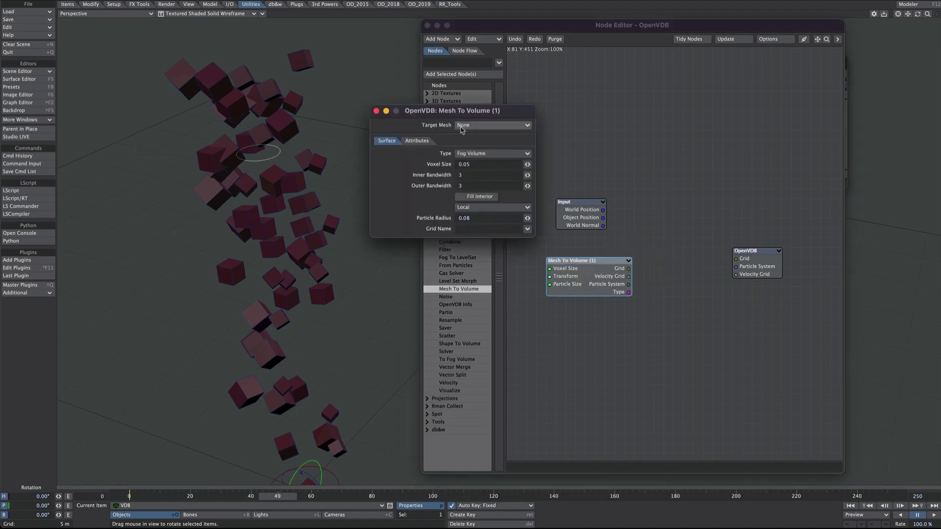
click(468, 127)
click(485, 159)
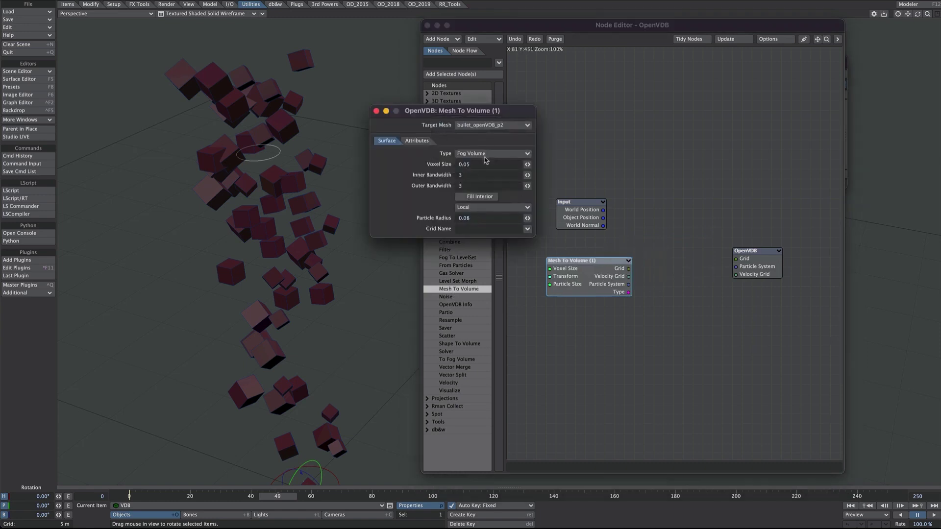
click(461, 154)
click(470, 162)
click(467, 207)
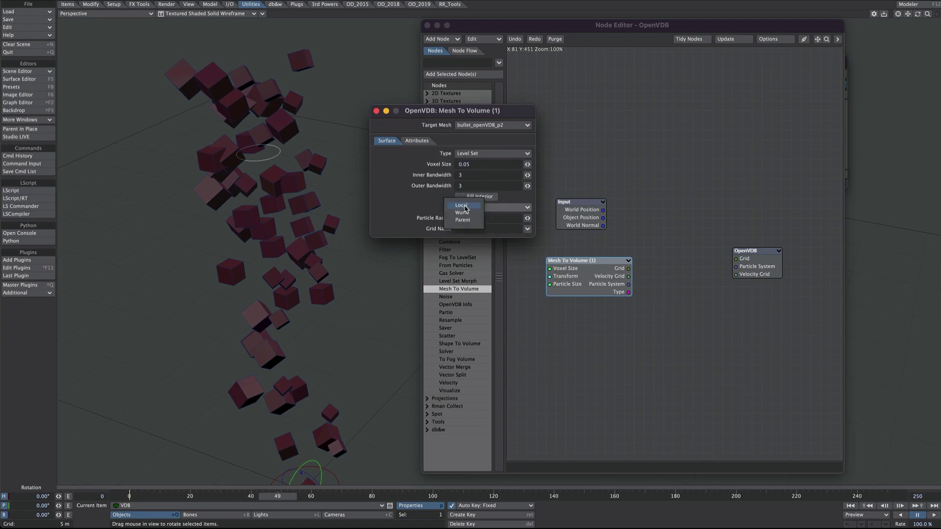
click(462, 213)
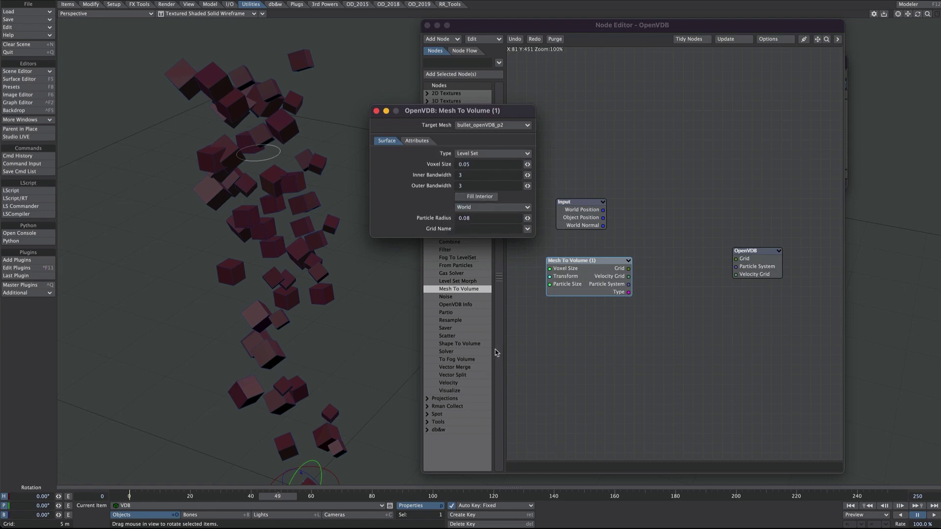
click(376, 111)
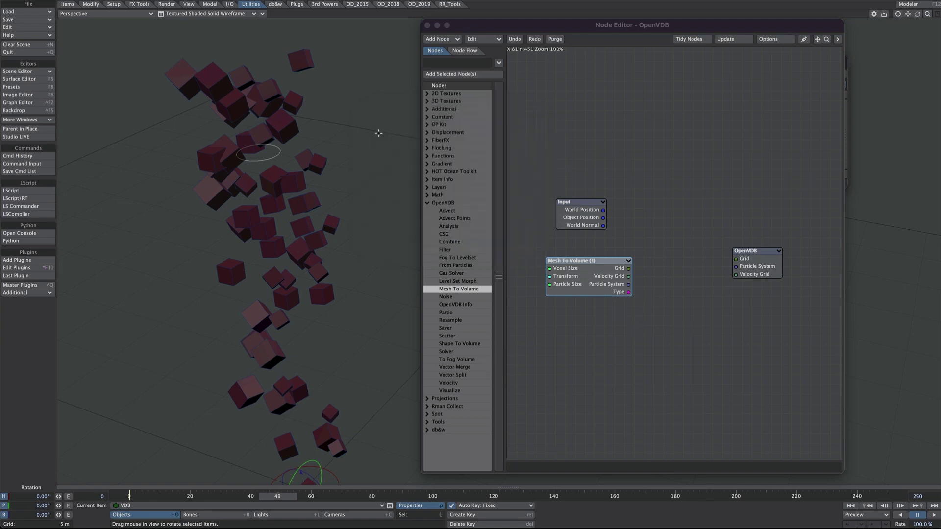
- Add a From Particles node, feed it Mesh To Volume's Particle System output, and connect its Grid to the OpenVDB node
double_click(449, 265)
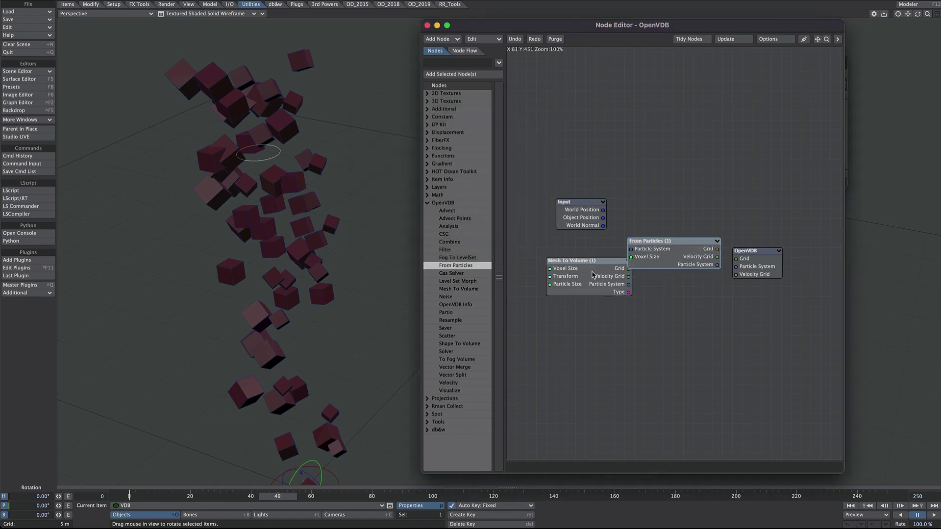
drag(593, 275, 631, 249)
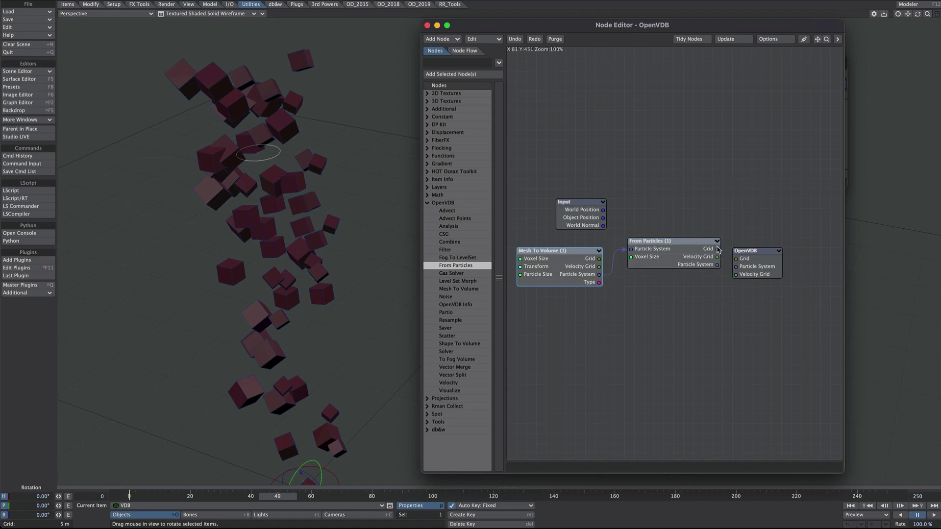
drag(747, 265, 766, 230)
alt+drag(292, 314, 343, 326)
alt+shift+drag(245, 275, 353, 228)
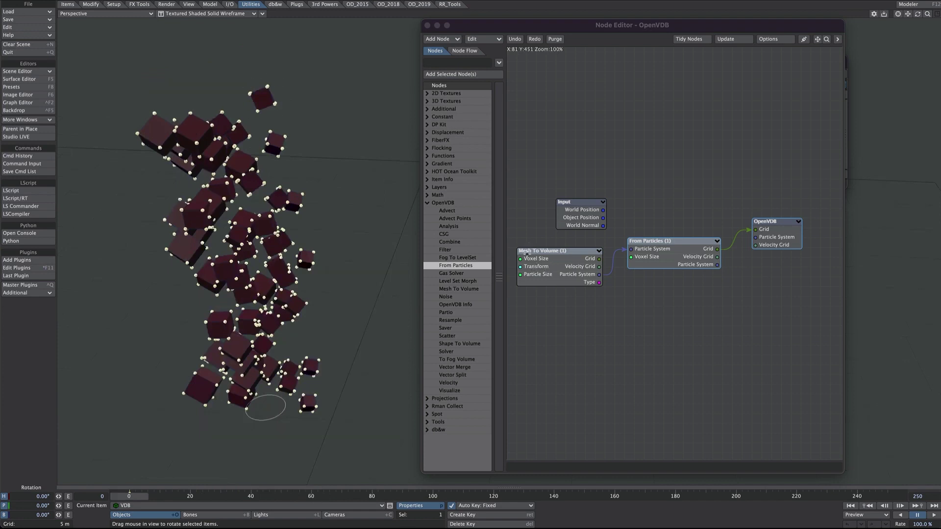
- Set the particle radius of the Mesh To Volume node to 1.0
double_click(546, 270)
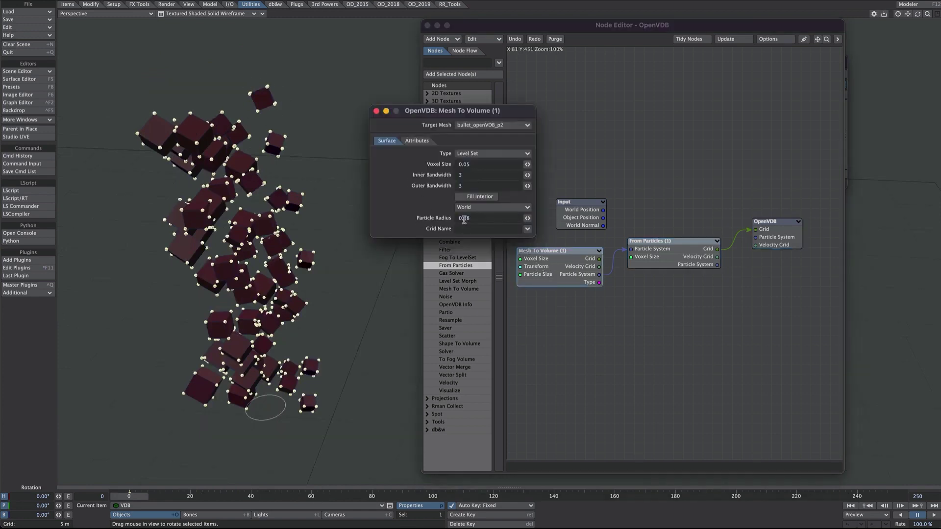
drag(475, 218, 452, 225)
text(1.0)
key(Tab)
click(445, 227)
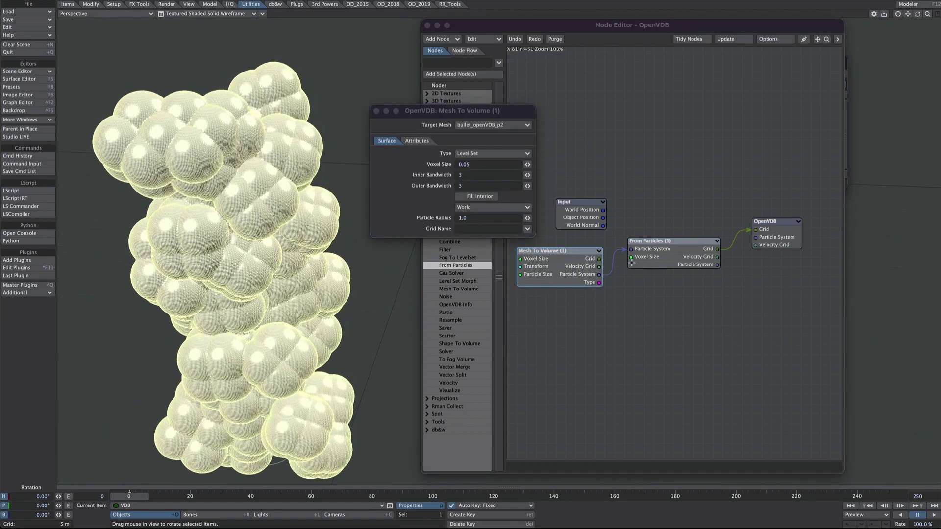
- Set the voxel size of the From Particles node to 0.3
double_click(657, 255)
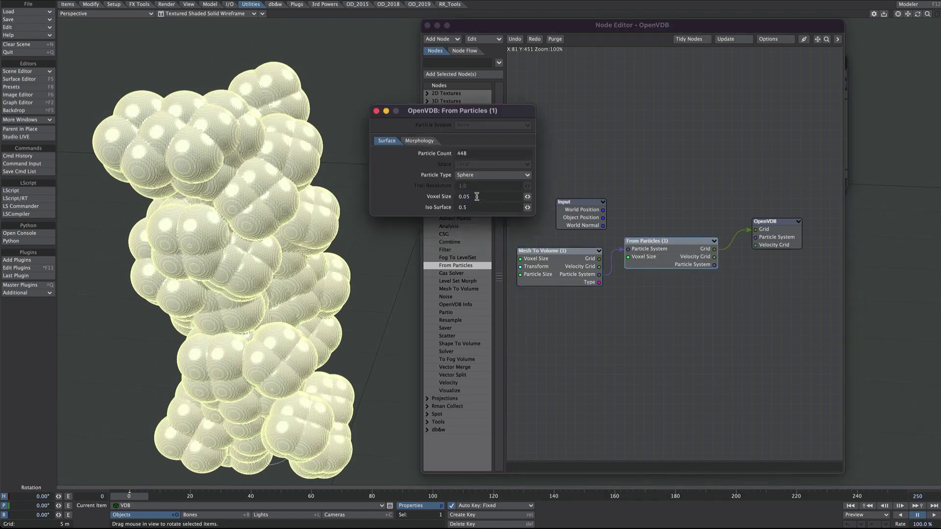
drag(464, 197, 488, 206)
text(1)
key(Tab)
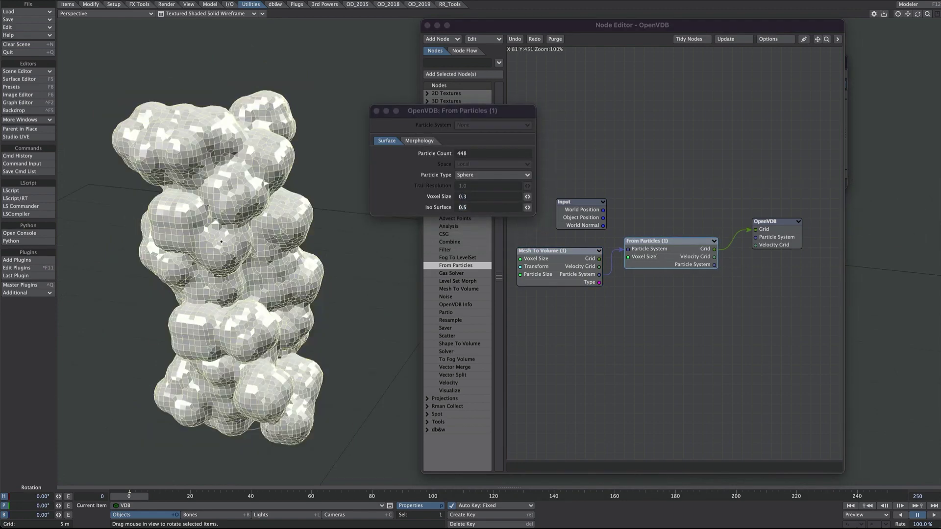
alt+drag(239, 185, 231, 191)
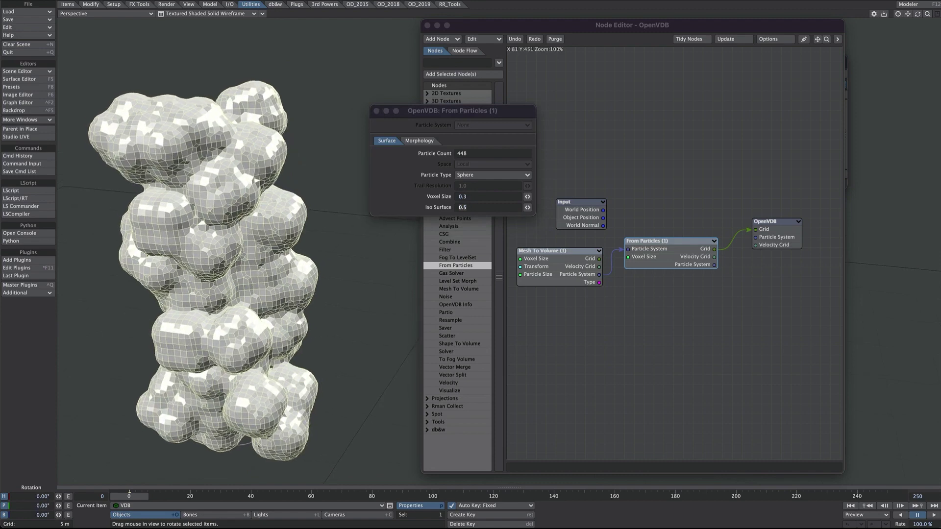
- Set the From Particles morphology to dilation 1 and smoothing 2, and check the smoothed blob at frame 113
click(414, 141)
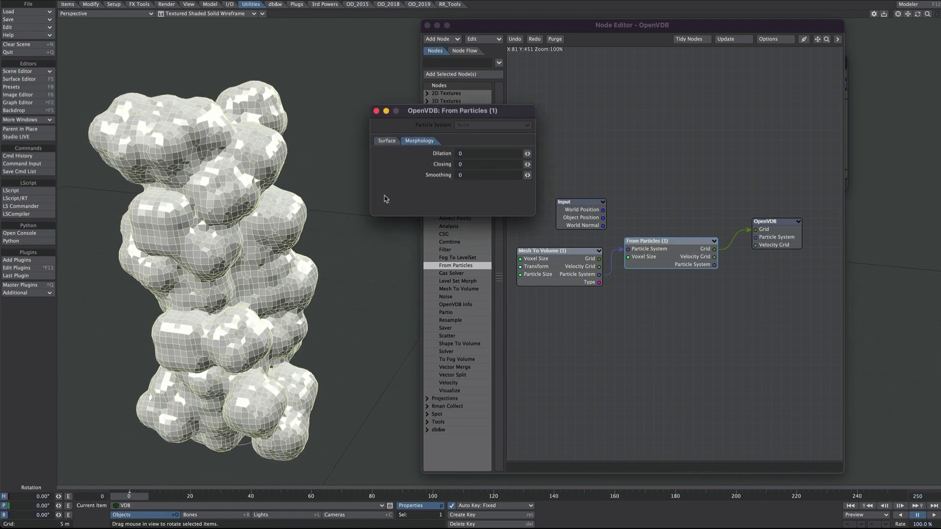
click(459, 153)
text(2)
key(Return)
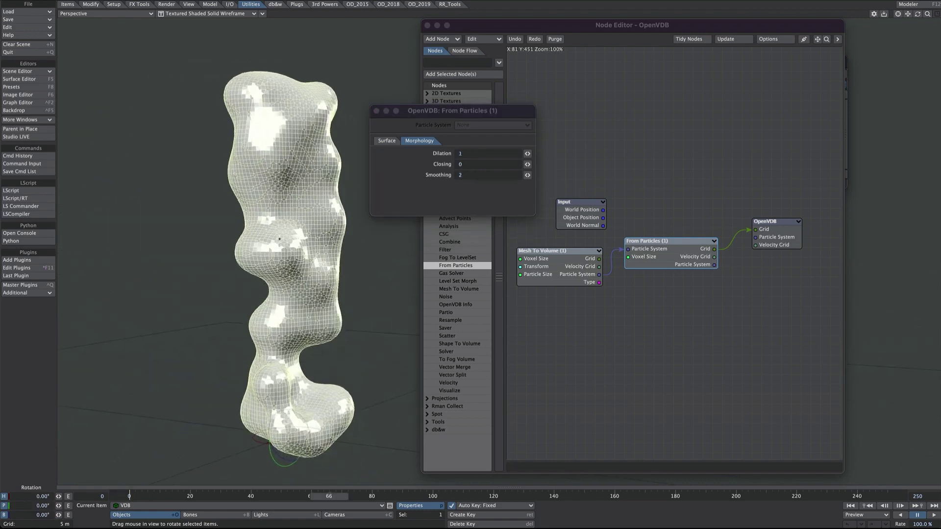
alt+drag(280, 239, 268, 210)
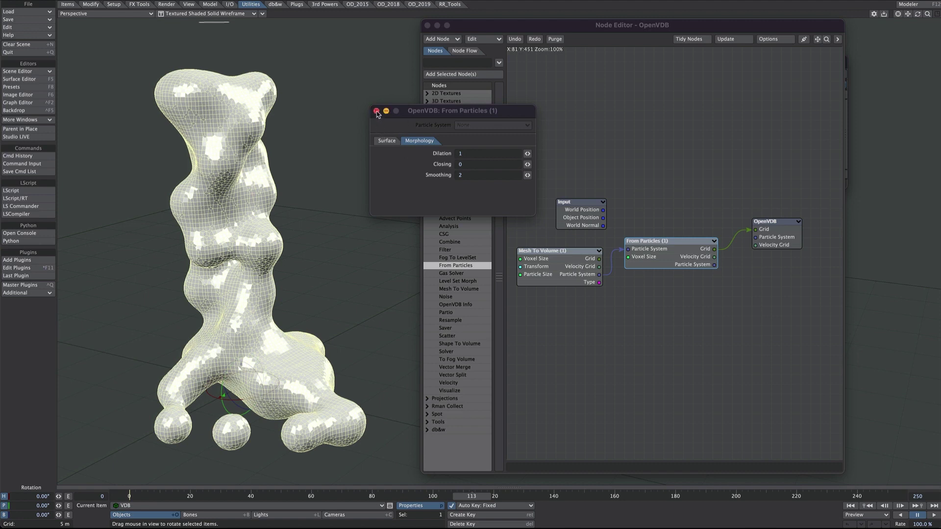
click(377, 111)
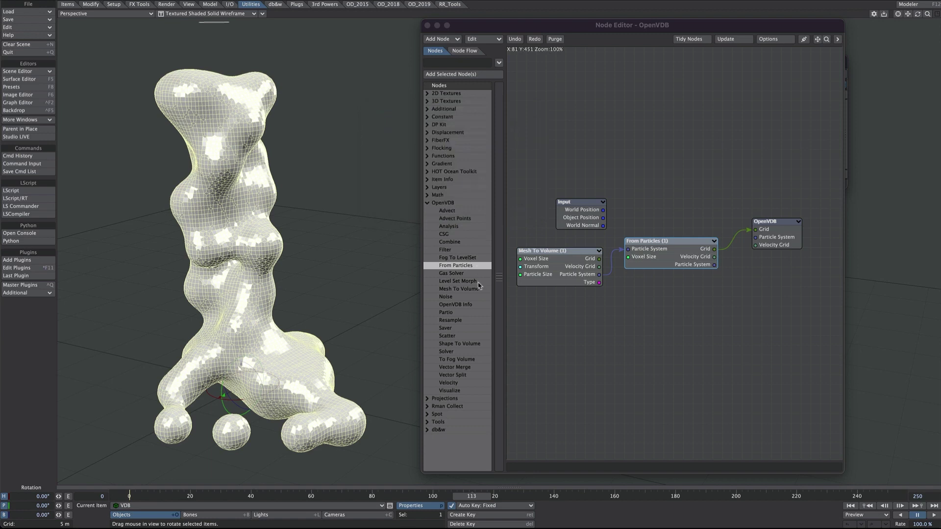
- Add an OpenVDB Noise node and a 3D Textures Procedural node below the existing node chain
click(444, 297)
drag(448, 298, 666, 258)
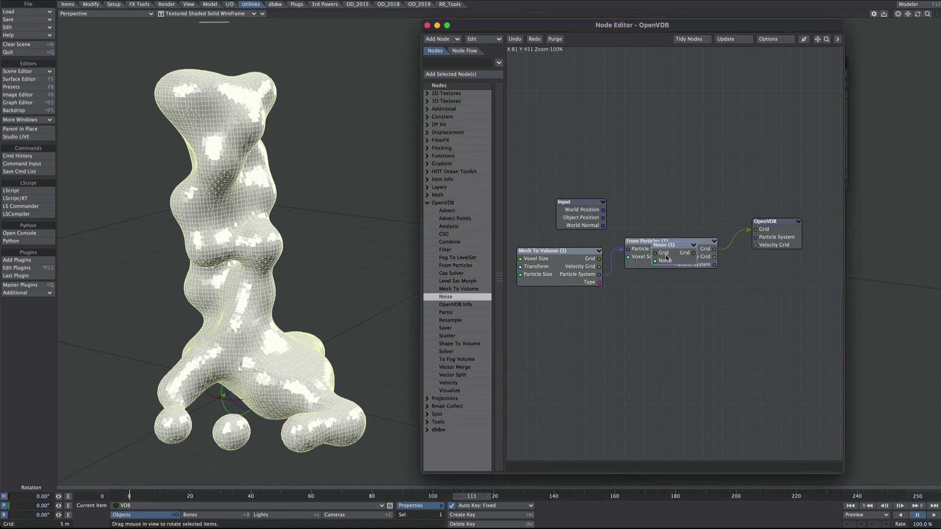
click(449, 63)
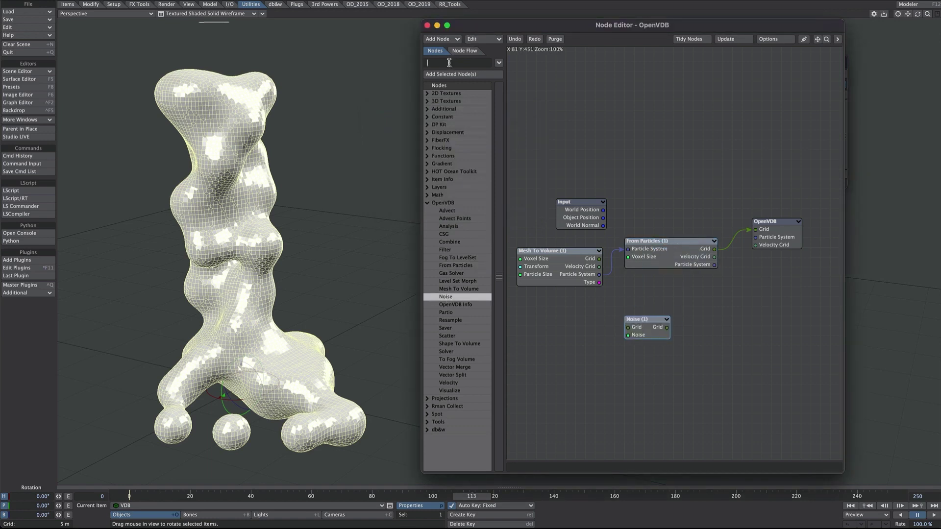
text(PRO)
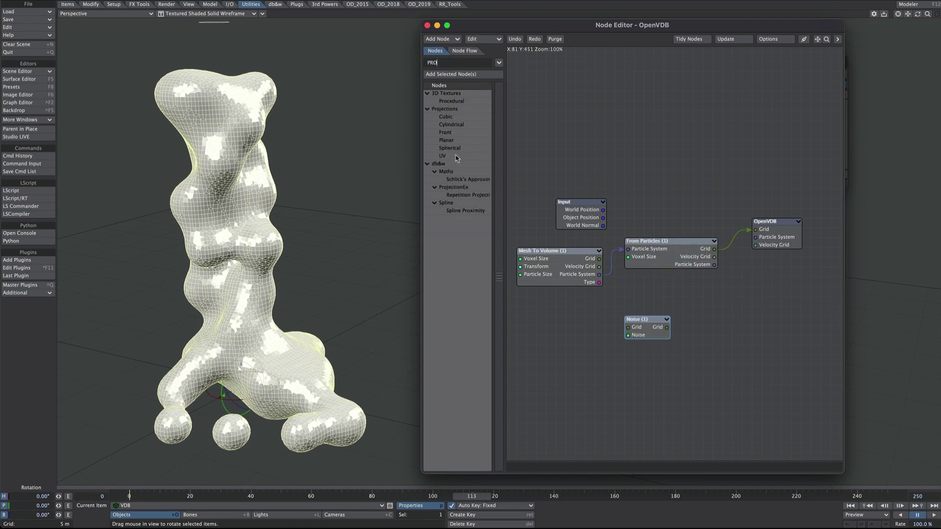
drag(452, 101, 569, 300)
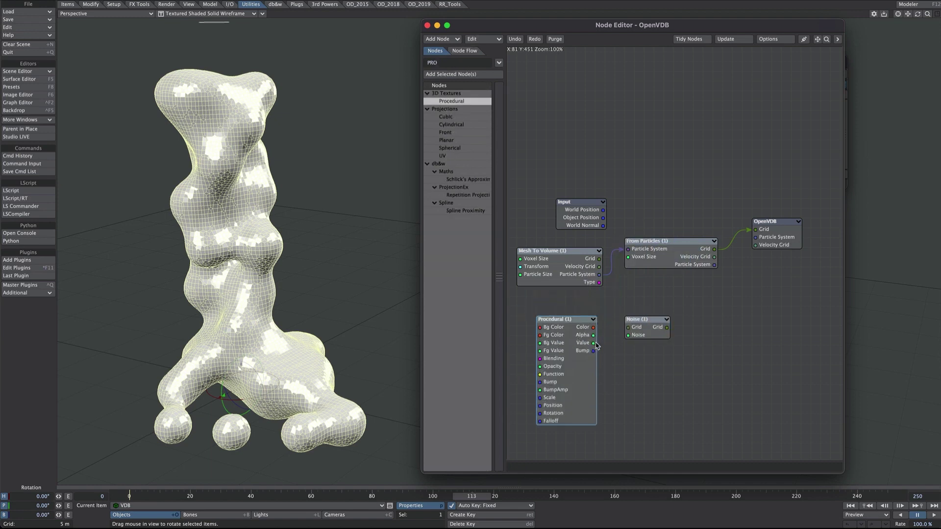
- Connect the Procedural's Value to the Noise input and route the From Particles Grid through the Noise node into OpenVDB
drag(594, 343, 729, 310)
click(651, 330)
mouse_move(715, 249)
mouse_down()
mouse_move(718, 307)
mouse_move(773, 231)
mouse_up()
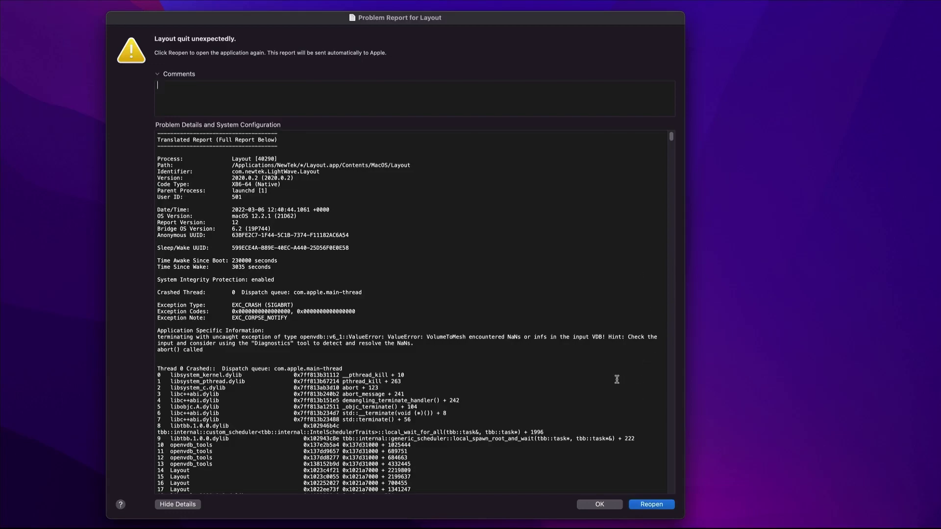
- Read through the details of the Layout crash report
scroll(616, 379, down, 3)
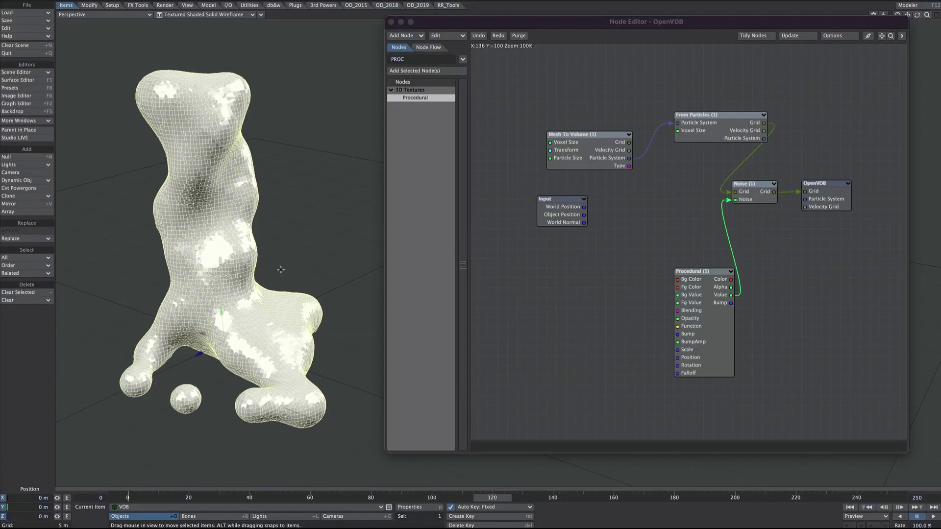
scroll(281, 267, down, 1)
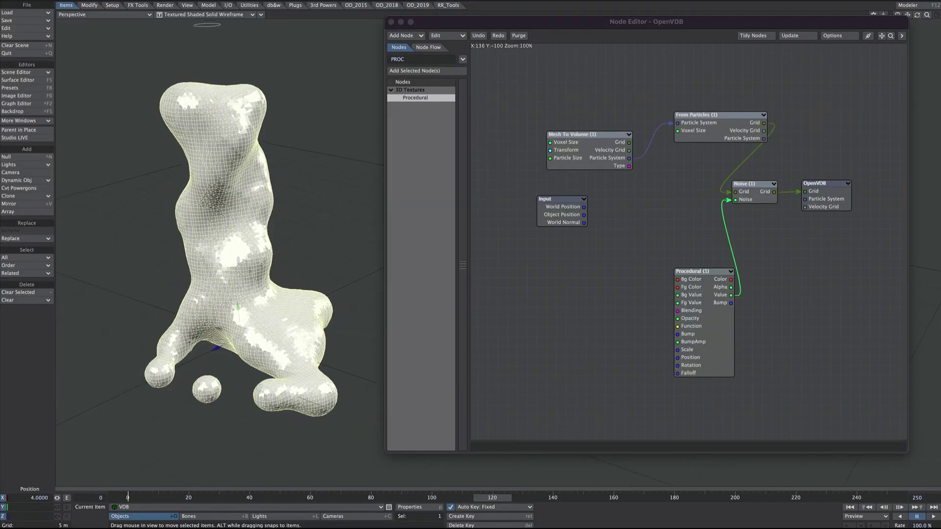
- Try the Hetero Terrain texture in the Procedural node that drives the Noise node
alt+drag(279, 266, 293, 250)
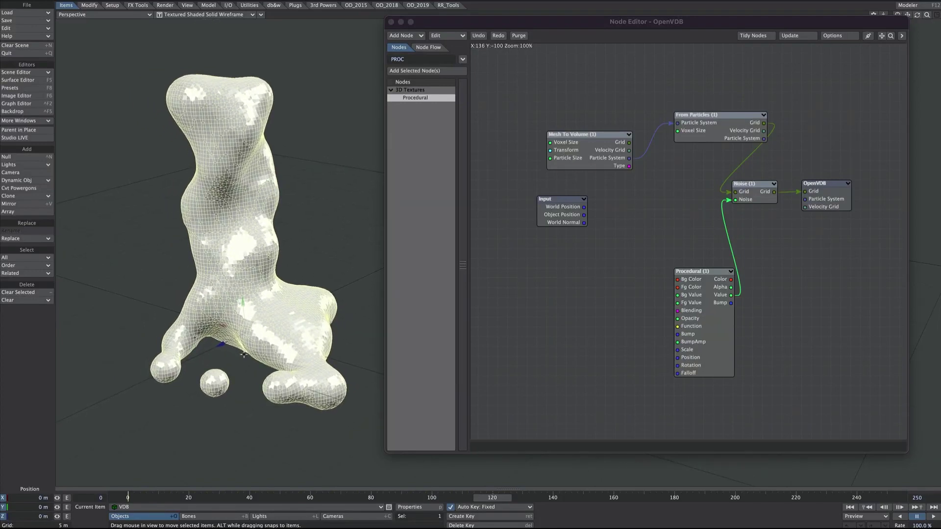
ctrl+alt+drag(275, 273, 314, 285)
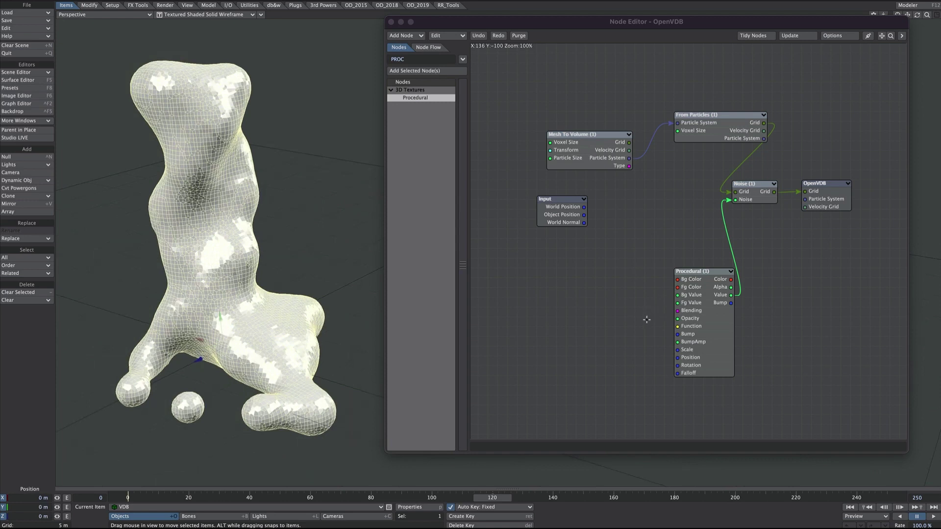
alt+shift+drag(248, 267, 260, 269)
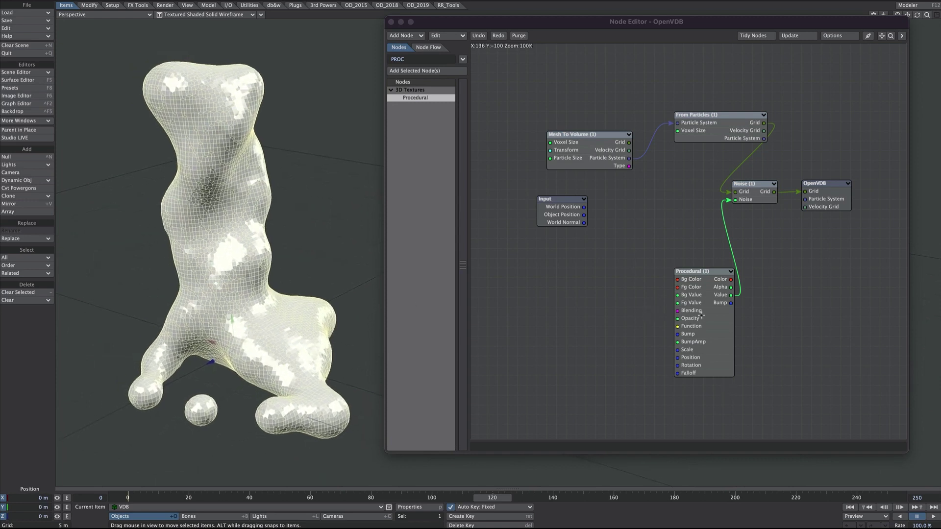
drag(698, 307, 600, 288)
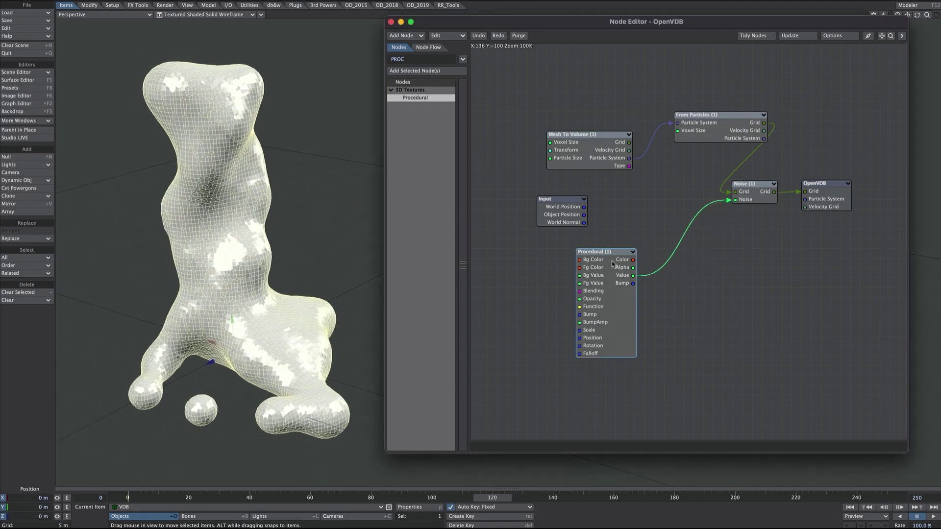
double_click(601, 283)
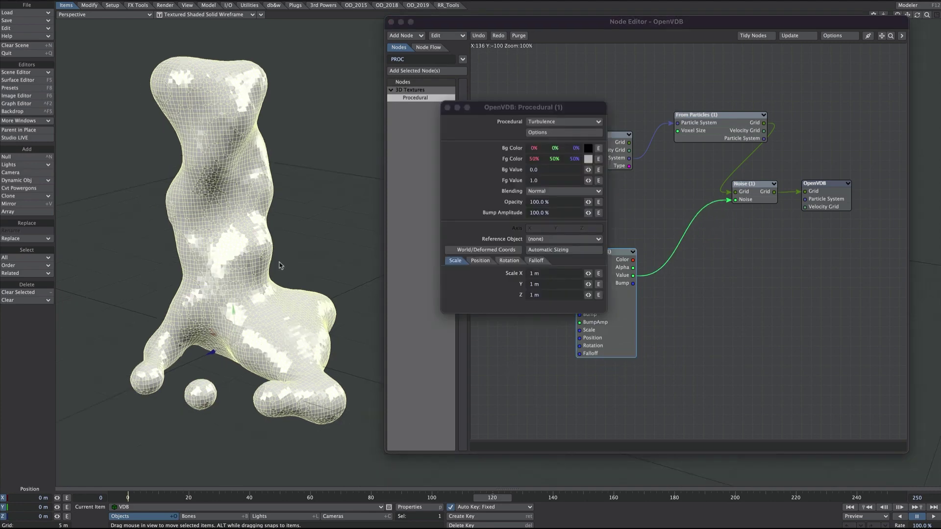
click(549, 122)
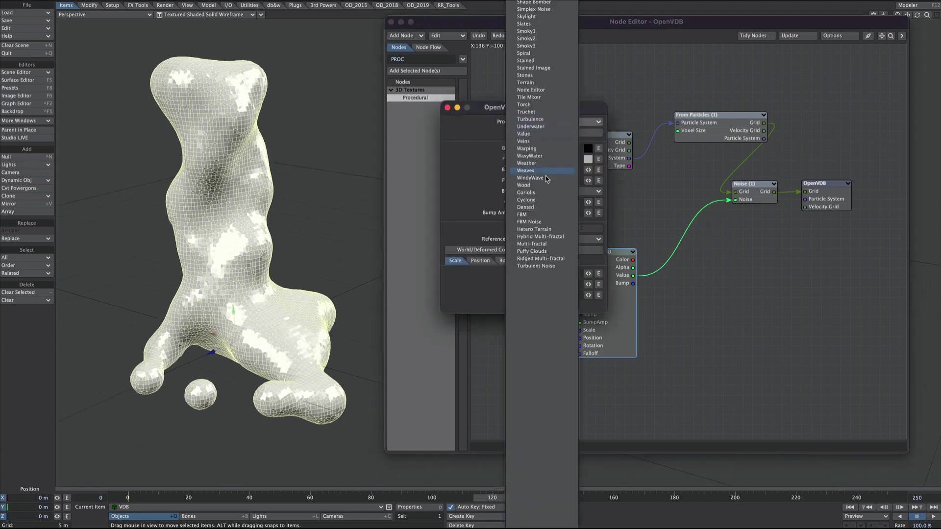
click(546, 230)
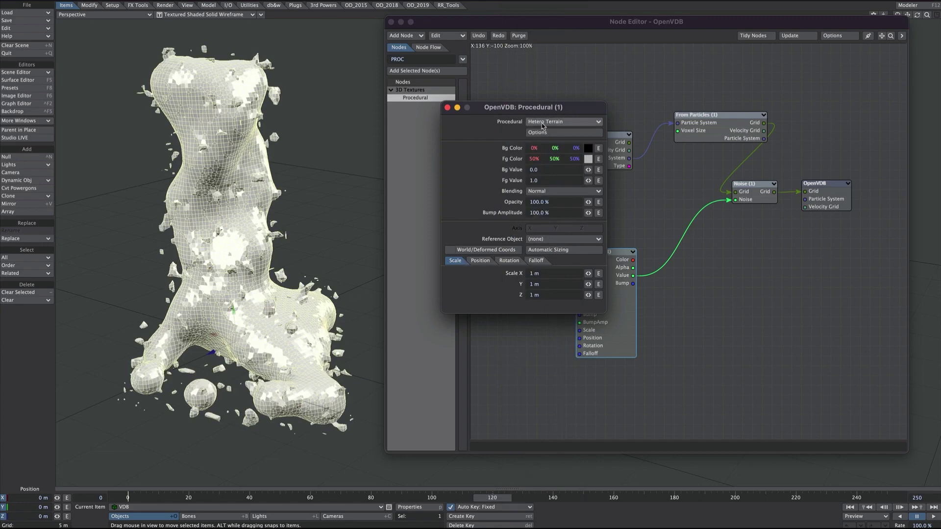
- Switch the Procedural node's texture to Marble1 with vein spacing 1.0 and vein sharpness 8.0
drag(549, 122, 532, 186)
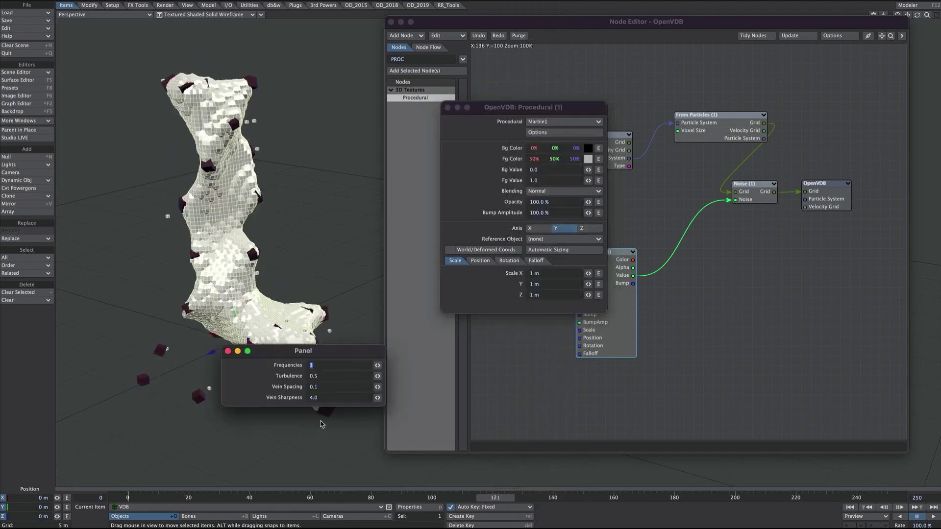
click(228, 351)
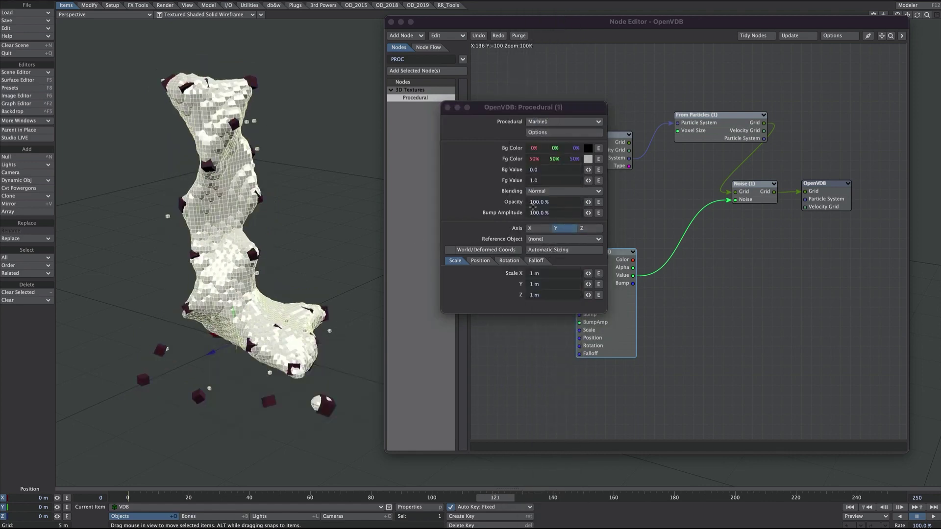
click(548, 133)
key(Return)
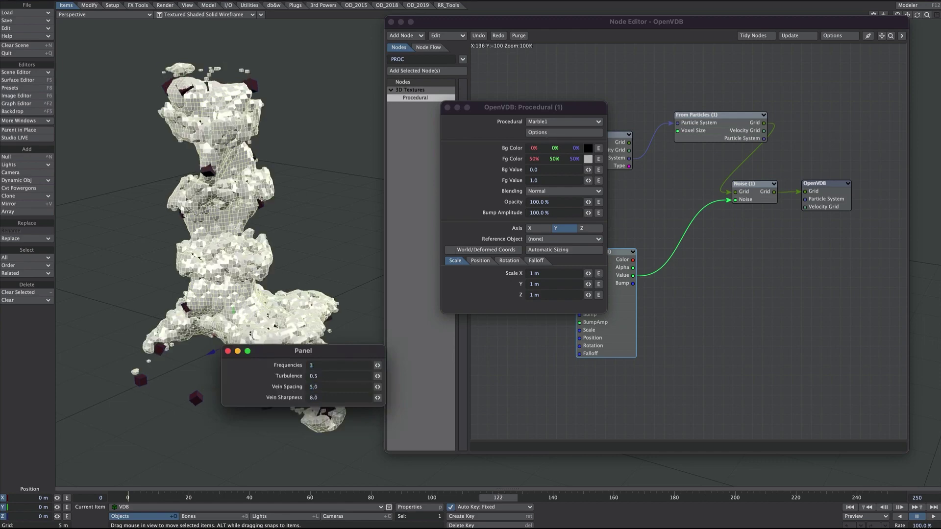
double_click(315, 387)
text(1)
key(Return)
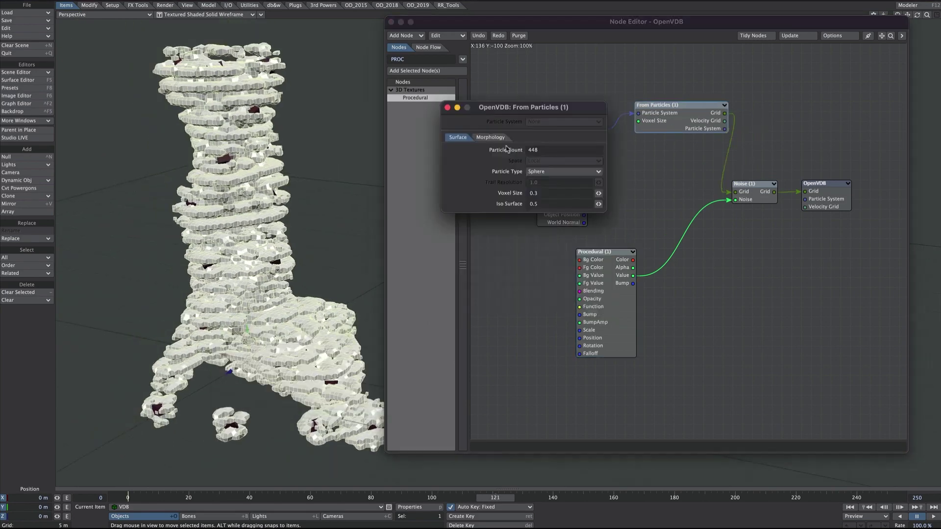
- Refine the From Particles node with voxel size 0.05, dilation 5 and smoothing 5
click(539, 161)
click(458, 138)
double_click(544, 195)
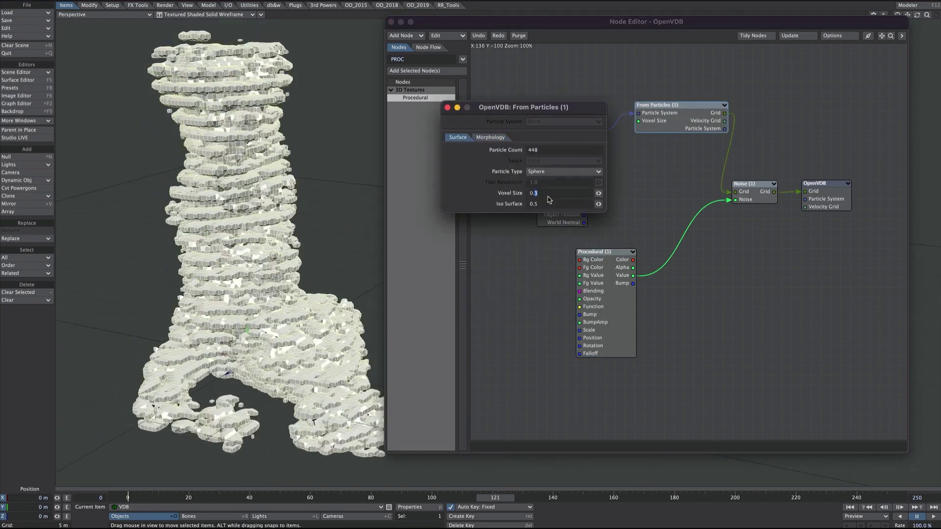
text(0.05)
key(Tab)
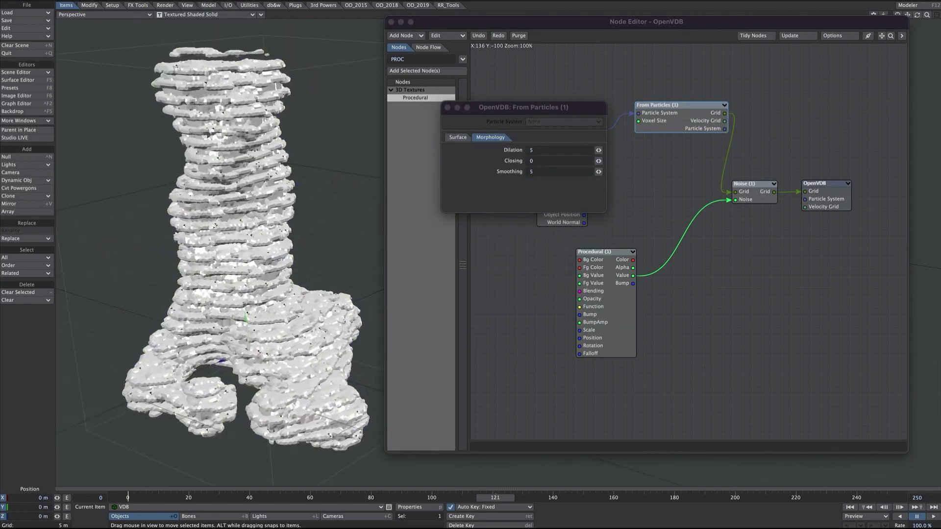
- Adjust the blob's surface in the Surface Editor, zeroing two of its values, and show the viewport as Textured Shaded Solid
key(F5)
drag(813, 154, 553, 80)
click(667, 153)
text(0)
key(Tab)
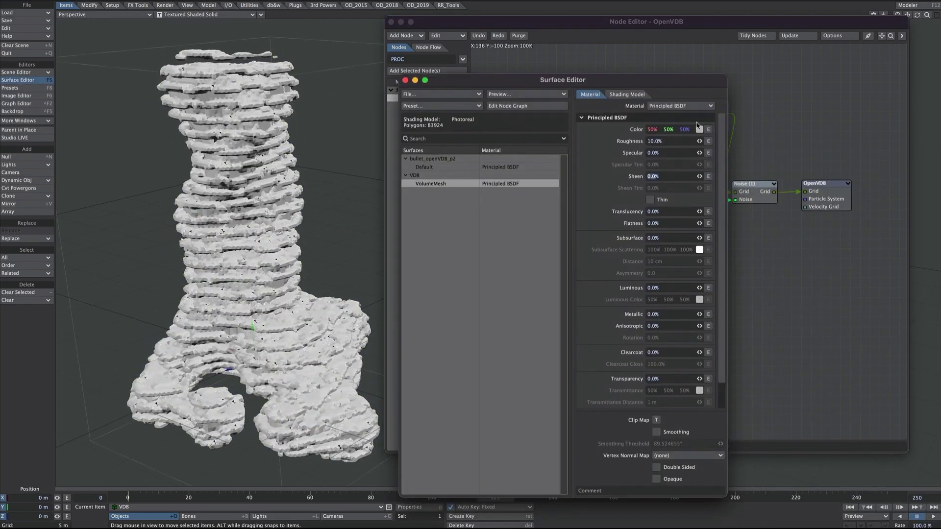
text(0)
key(Tab)
drag(665, 141, 685, 129)
right_click(684, 129)
click(406, 80)
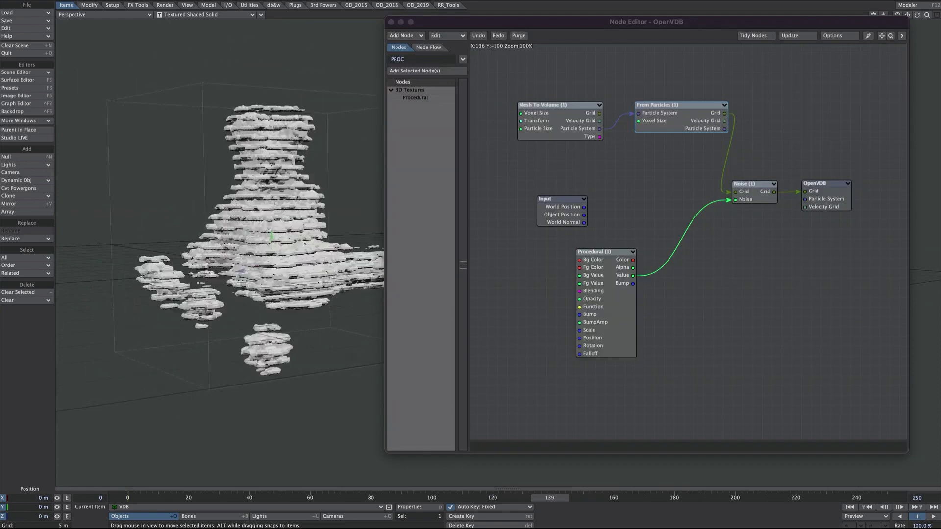
- Examine the rippled blob from several angles and at different frames, with the node editor moved out of the way
alt+drag(221, 196, 285, 294)
drag(555, 22, 784, 33)
alt+drag(539, 421, 490, 432)
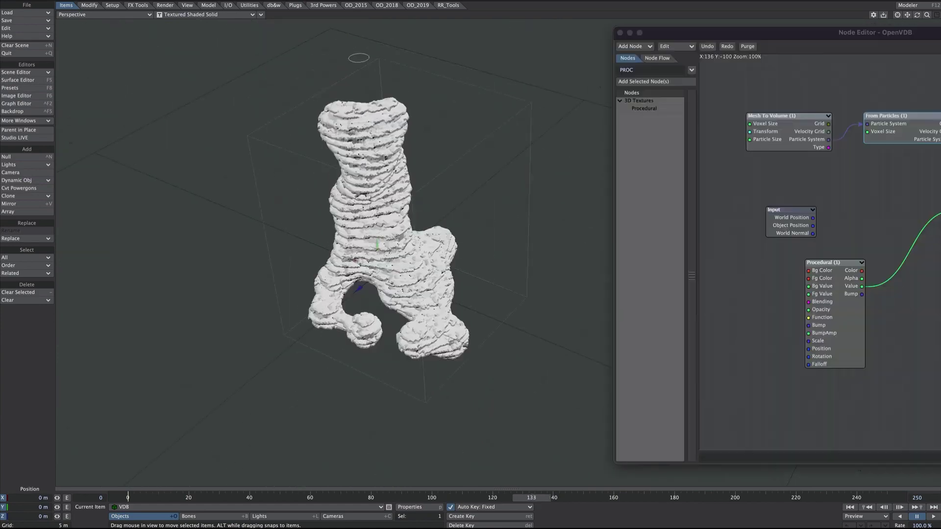
alt+drag(441, 377, 426, 273)
drag(529, 499, 550, 498)
alt+drag(411, 351, 554, 235)
drag(793, 41, 557, 58)
alt+drag(312, 217, 461, 173)
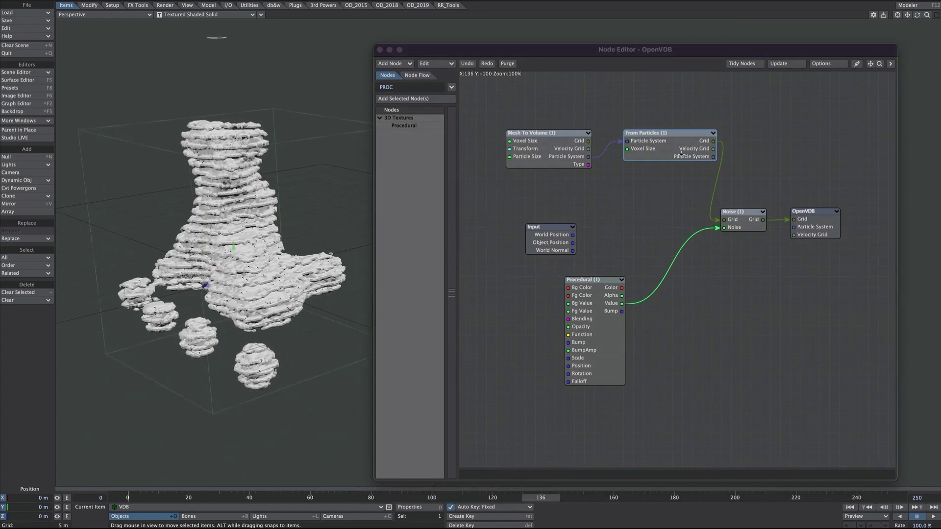
- Reposition the connected Mesh To Volume and From Particles nodes and duplicate the pair within the network
drag(575, 159, 566, 162)
drag(675, 113, 575, 153)
drag(659, 152, 640, 193)
key(ctrl+c)
key(ctrl+v)
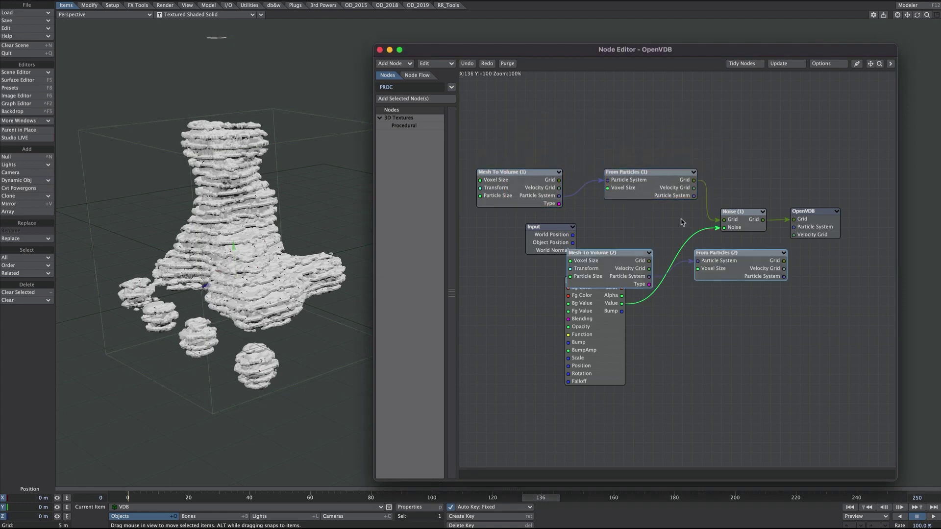
- Place the duplicated Mesh To Volume and From Particles pair above the originals and compare both From Particles nodes' surface and morphology settings
drag(727, 261, 629, 121)
click(616, 150)
double_click(624, 133)
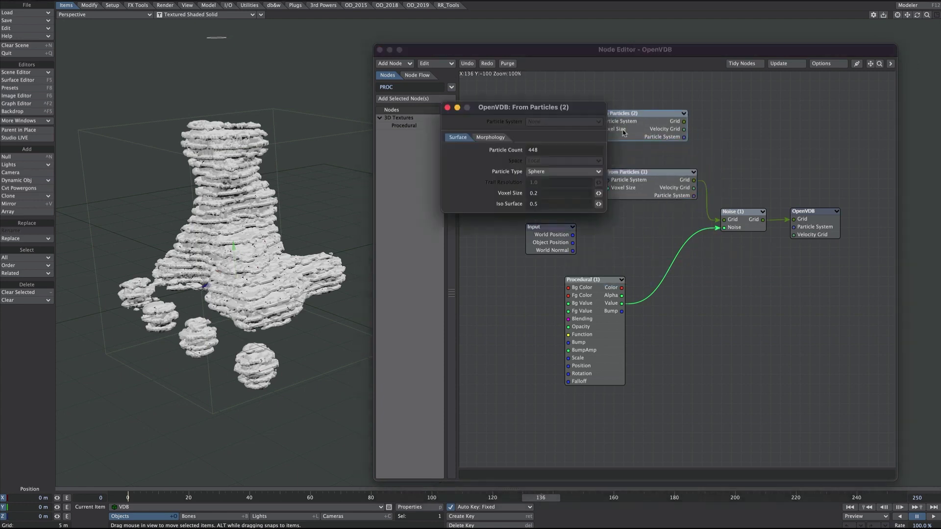
click(490, 137)
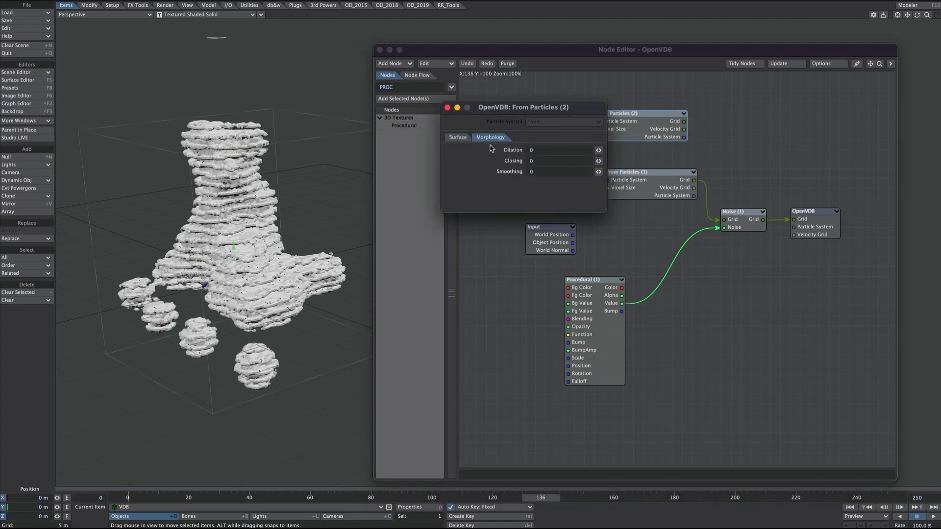
click(448, 108)
double_click(629, 193)
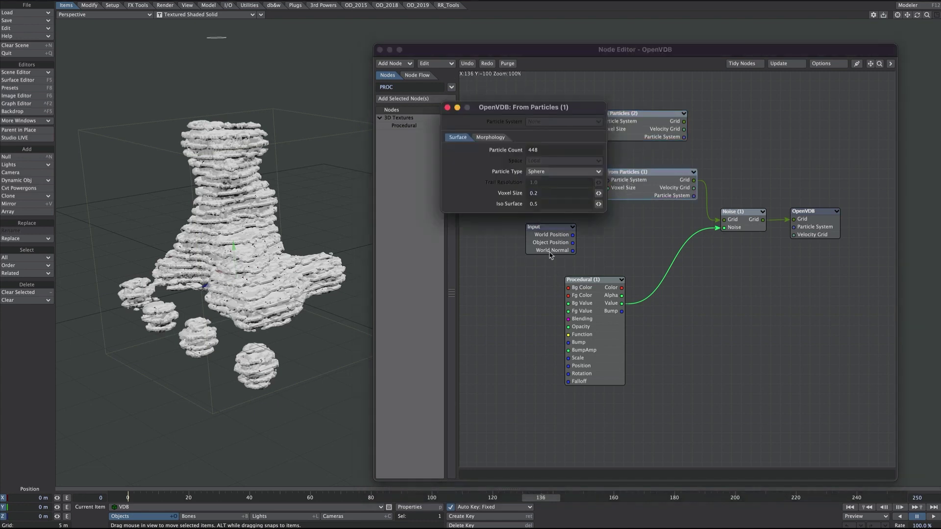
click(491, 138)
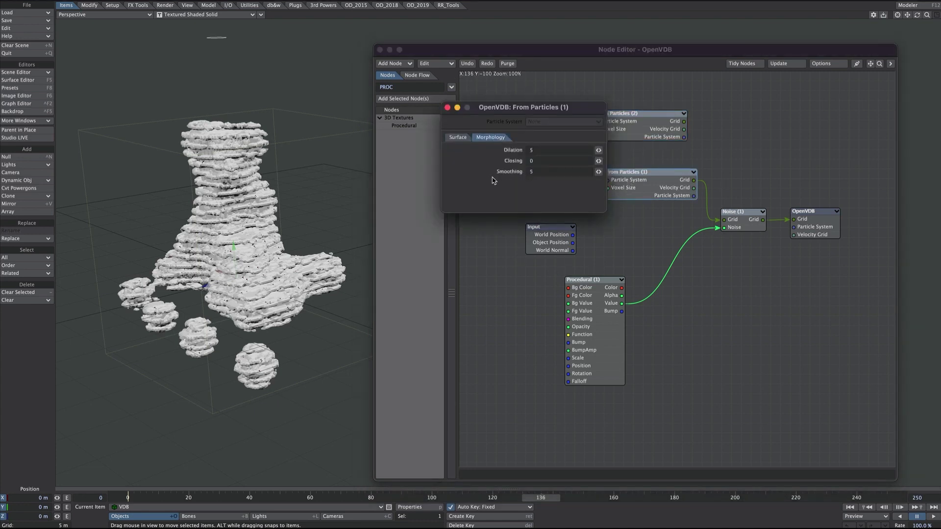
click(447, 108)
double_click(640, 123)
click(447, 109)
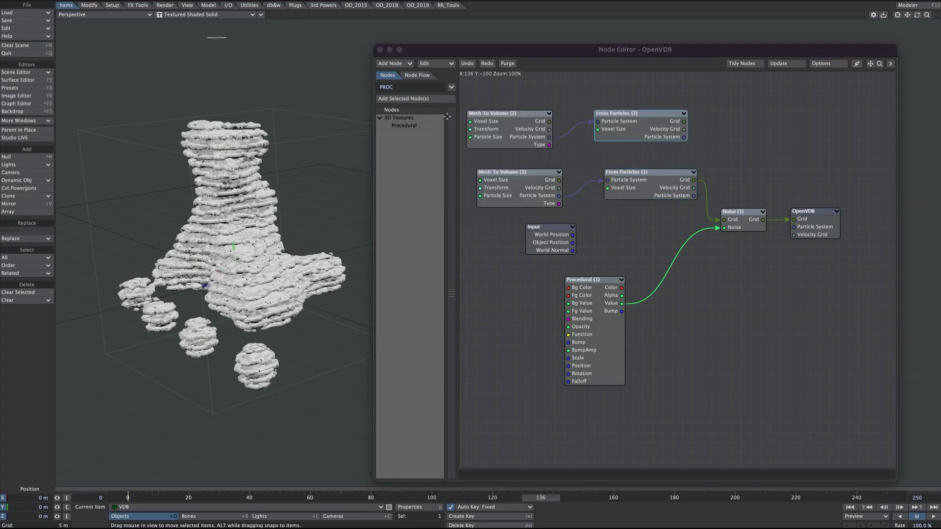
- Add an OpenVDB CSG node and place it above the output node, beside the duplicated From Particles node
click(392, 88)
text(OPE)
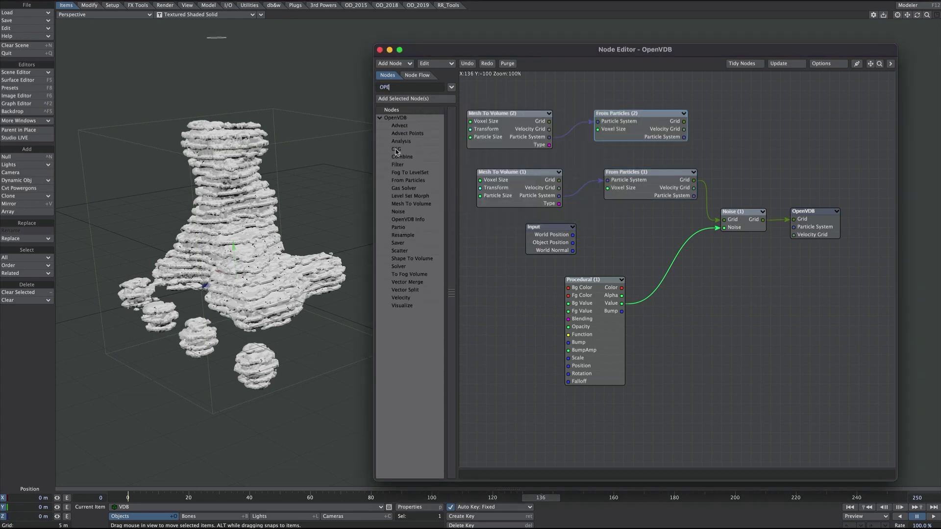
double_click(397, 150)
drag(689, 257, 790, 104)
- Preview each From Particles grid, connect the original to CSG Grid 1 and the duplicate to Grid 2, and feed CSG into the OpenVDB output
drag(695, 181, 794, 219)
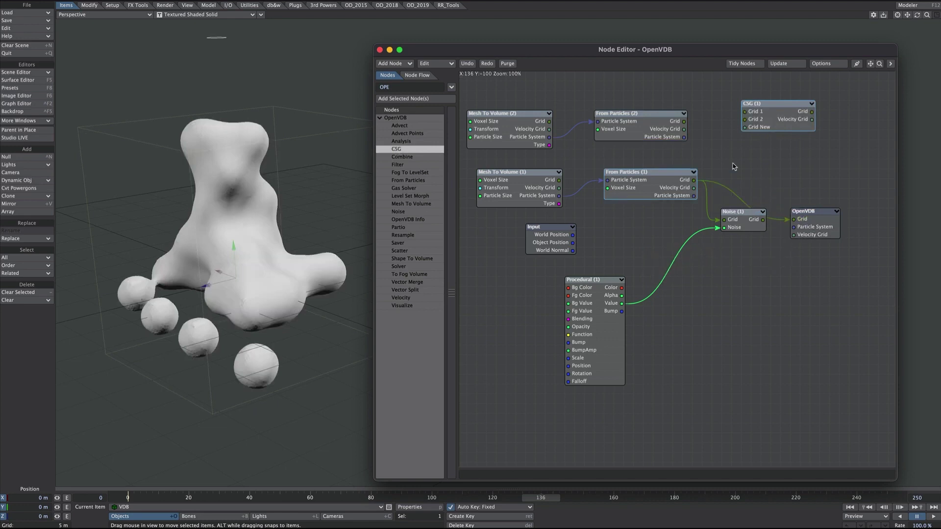
drag(684, 121, 794, 219)
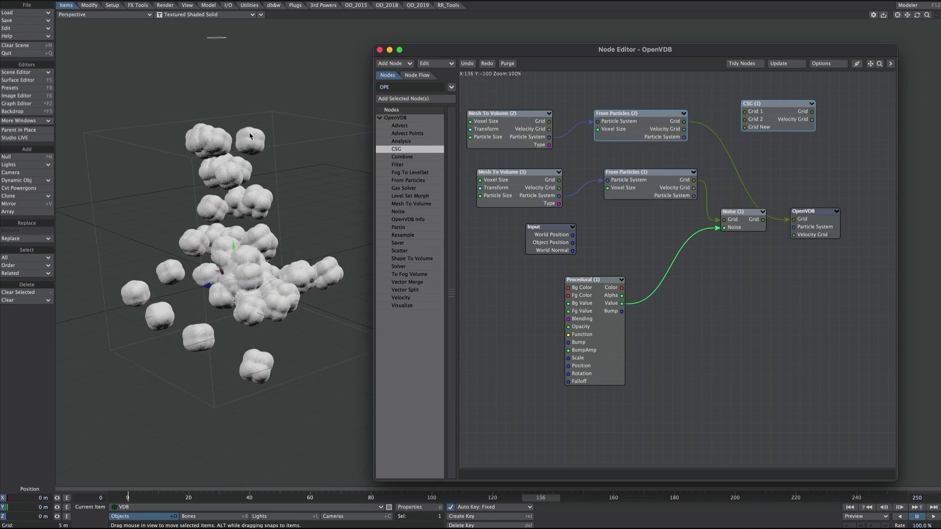
drag(794, 219, 745, 119)
drag(694, 180, 745, 111)
drag(812, 111, 794, 219)
- Change the CSG node's type from Union and connect the Noise node's grid to CSG Grid 1
double_click(769, 120)
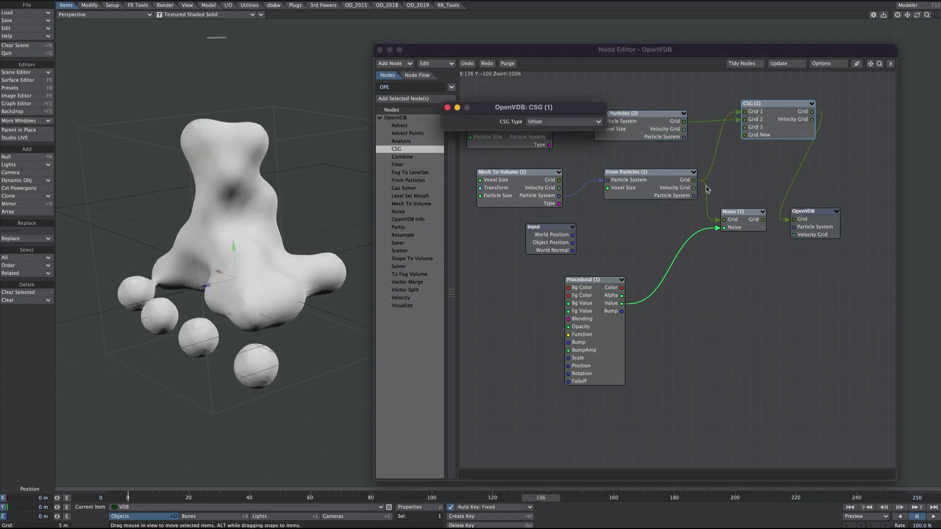
click(551, 124)
click(555, 137)
click(448, 107)
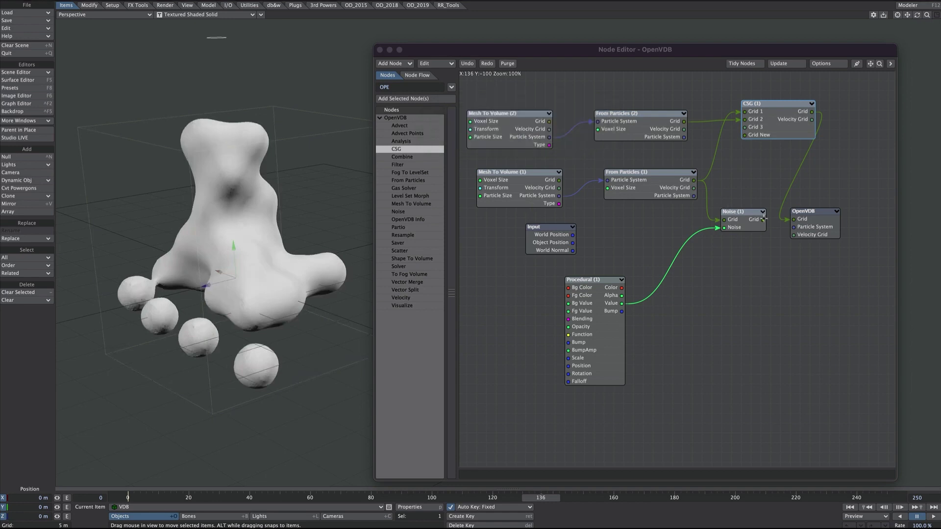
drag(763, 220, 745, 119)
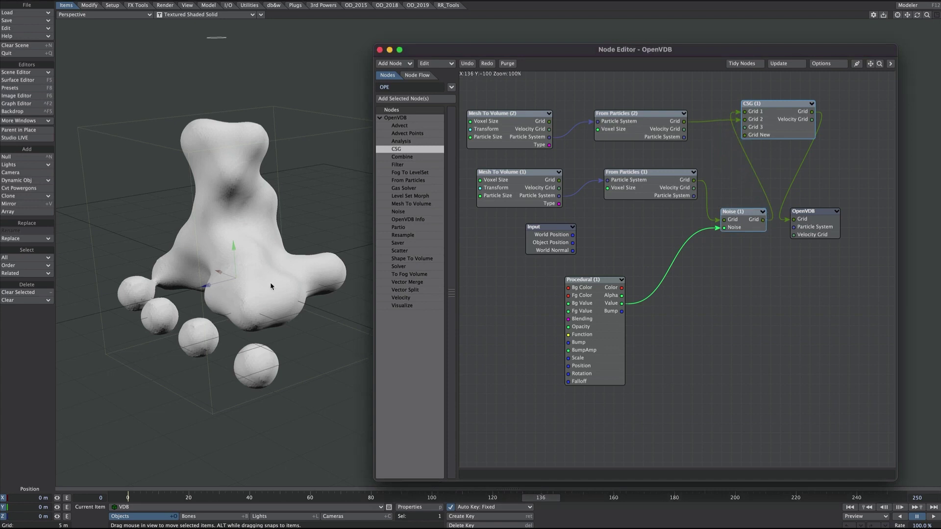
- Set the dilation of the duplicated From Particles node to 2
alt+drag(222, 204, 283, 349)
ctrl+alt+drag(284, 383, 263, 286)
double_click(628, 113)
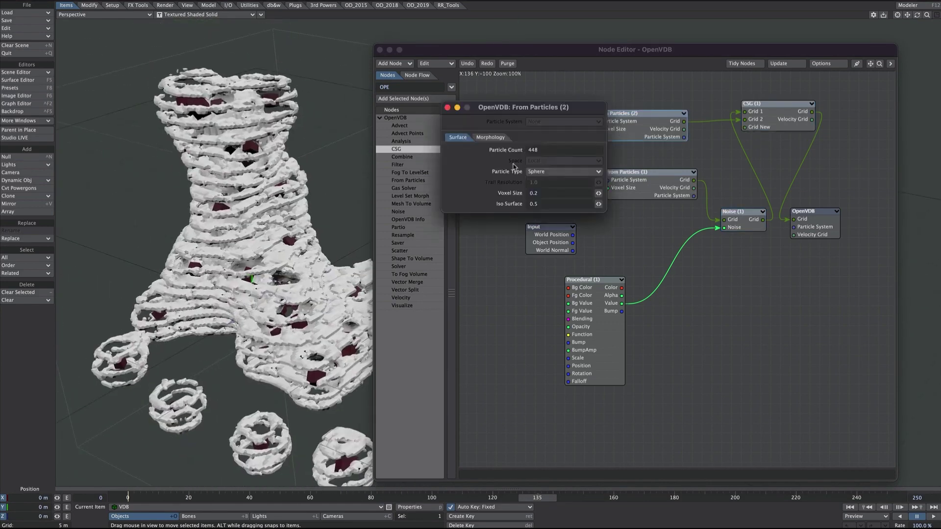
click(490, 137)
click(549, 150)
text(2)
key(Tab)
click(448, 108)
- Try a dilation of 8 on the original From Particles node and settle on dilation 6 with smoothing 8
double_click(630, 173)
click(490, 137)
drag(539, 150, 508, 151)
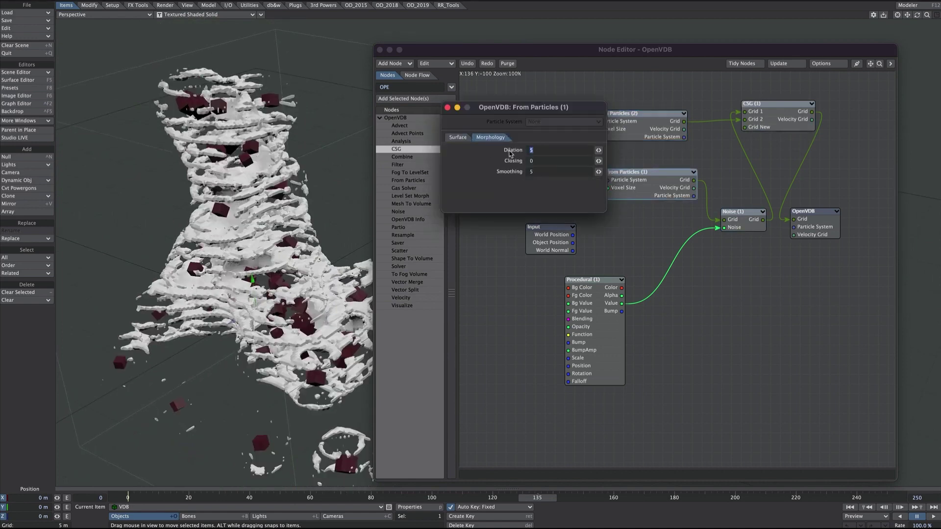
text(8)
key(Tab)
alt+drag(236, 275, 210, 221)
drag(907, 14, 917, 53)
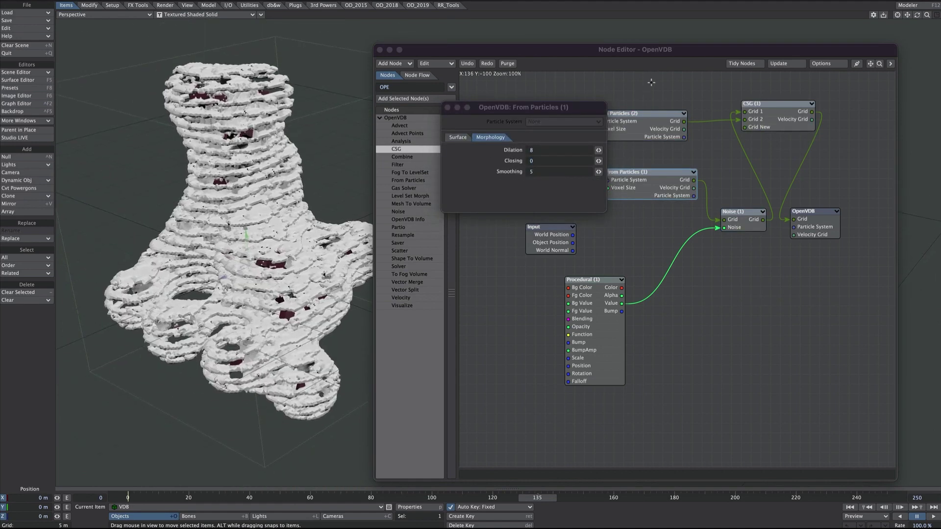
ctrl+alt+drag(313, 210, 449, 174)
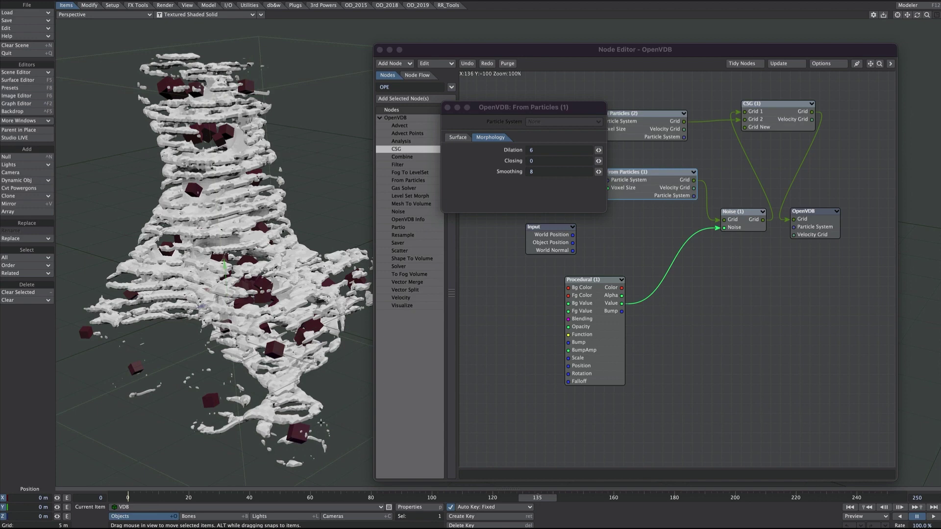
click(447, 108)
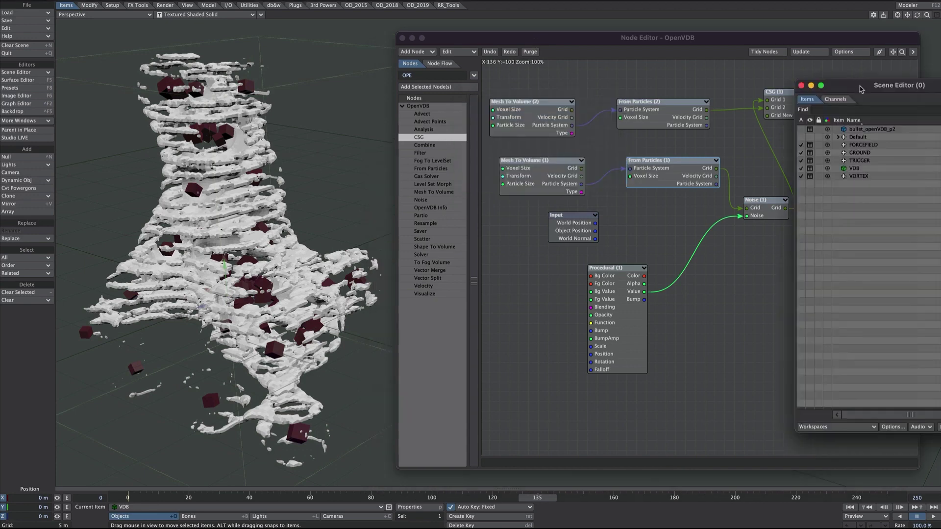
- Set the display mode of the bullet_openVDB_p2 object to Bounding Box in the Scene Editor
drag(859, 87, 511, 85)
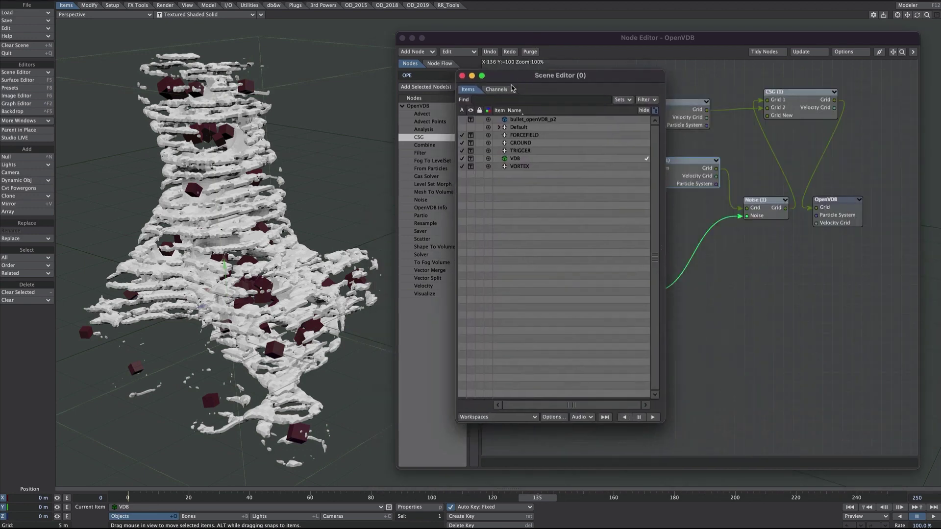
click(471, 121)
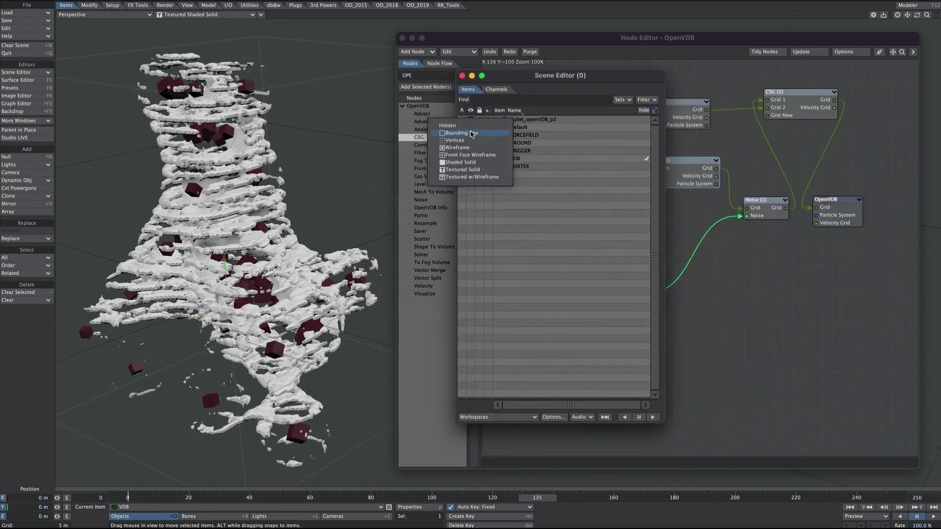
click(502, 140)
click(462, 76)
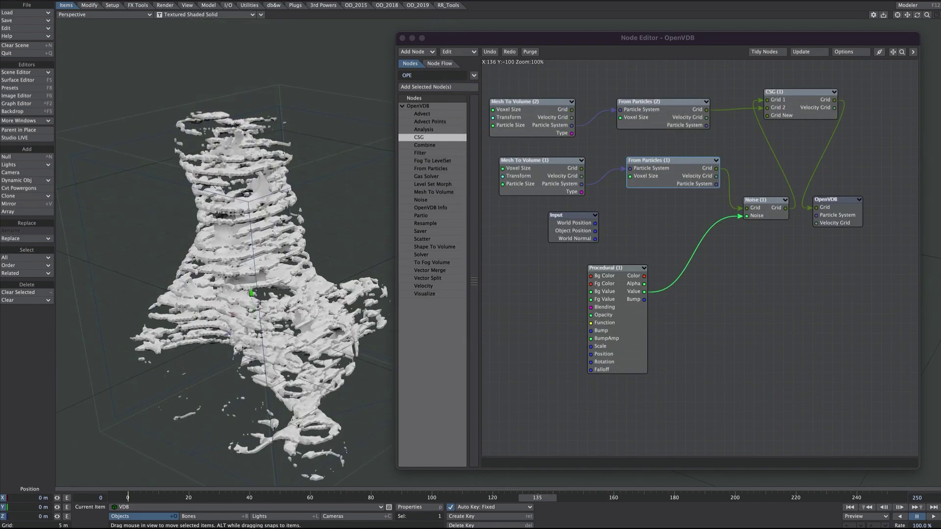
- Move the Procedural and Noise nodes below the particle nodes and duplicate the pair
click(547, 265)
drag(613, 268, 514, 307)
drag(757, 200, 670, 326)
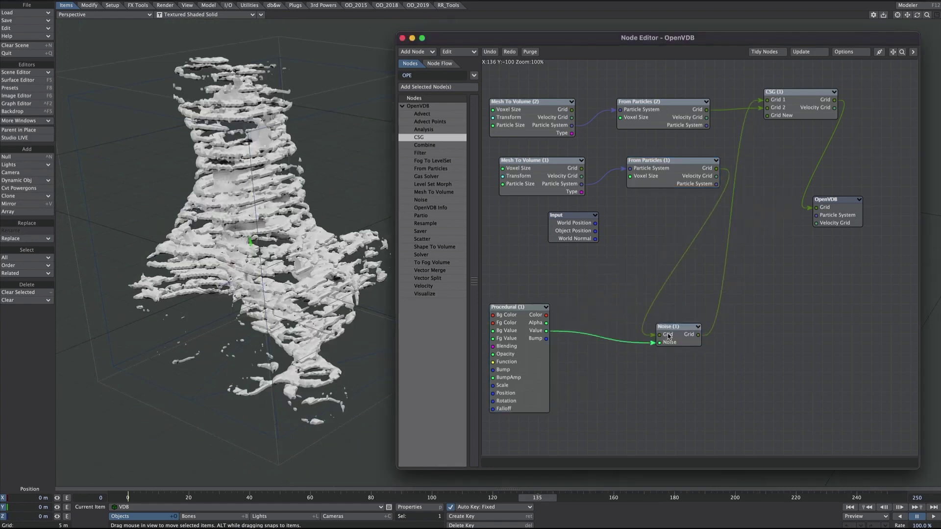
drag(746, 336, 538, 338)
key(ctrl+c)
key(ctrl+v)
- Arrange the duplicated Procedural and Noise nodes beside the originals and chain Noise (2) between Noise (1) and CSG Grid 1
drag(623, 267, 625, 430)
drag(770, 394, 750, 345)
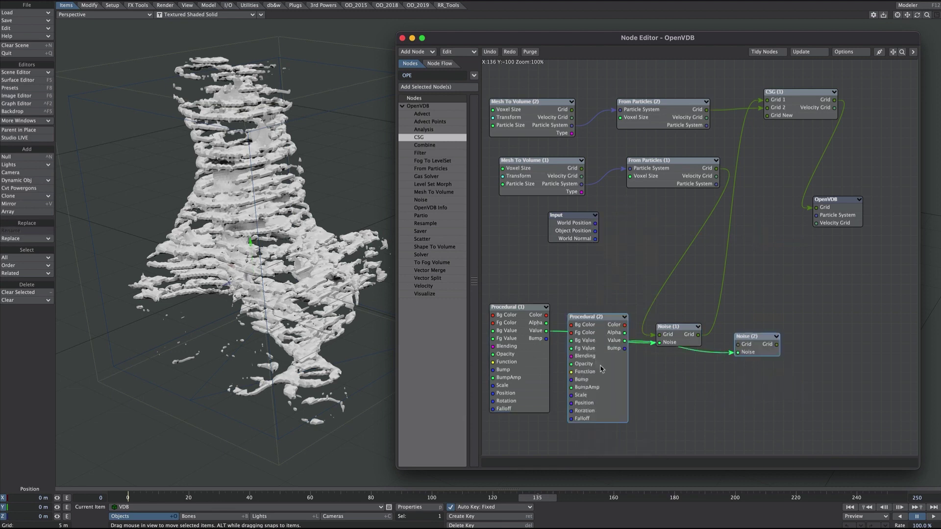
drag(601, 366, 648, 408)
click(809, 376)
drag(803, 396, 774, 357)
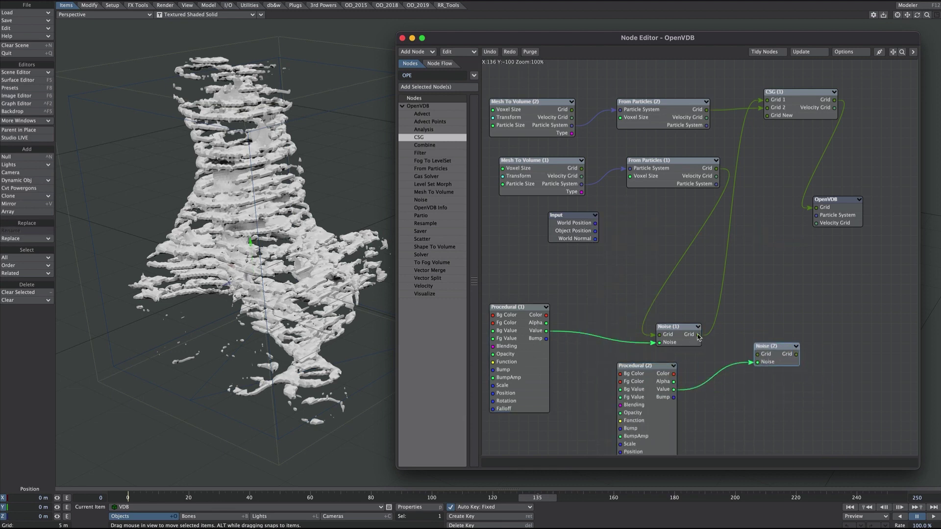
drag(699, 337, 768, 100)
- Switch the duplicated Procedural node to the Hetero Terrain texture and set its X scale to 2 m
double_click(650, 405)
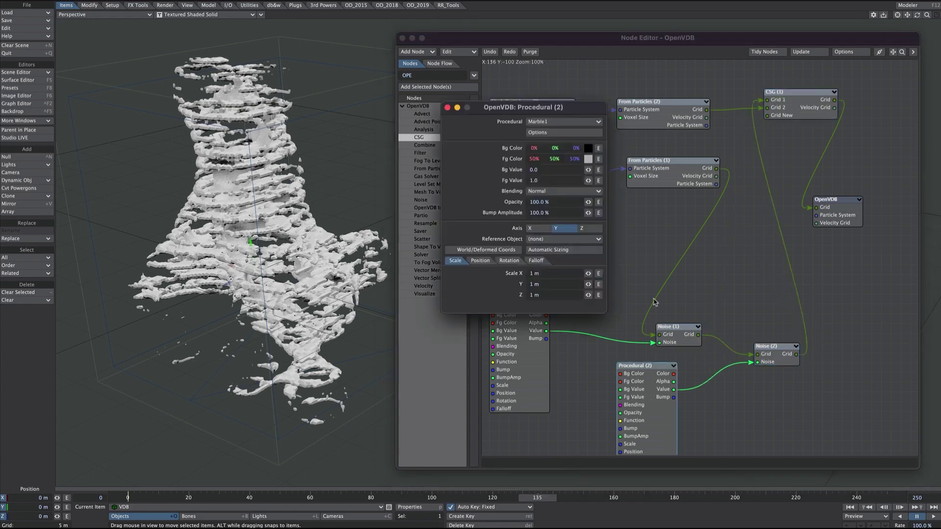
click(543, 122)
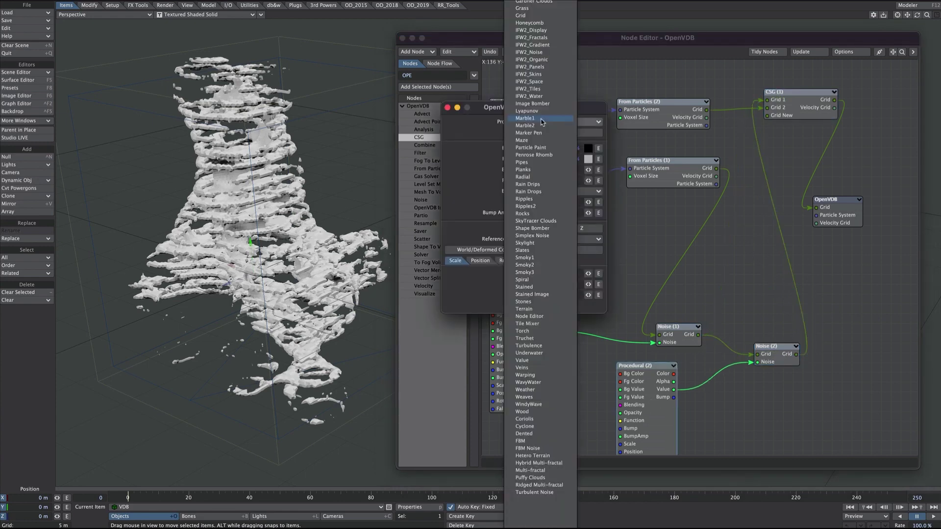
click(532, 457)
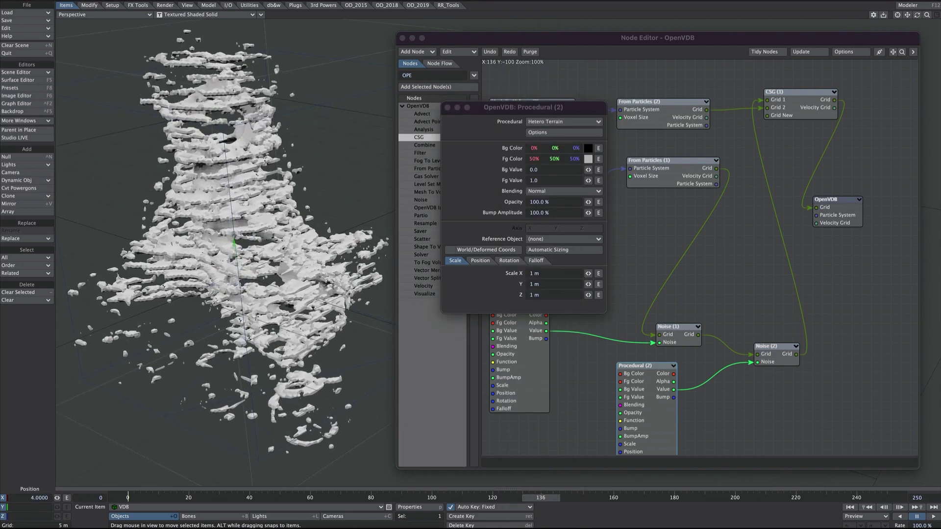
click(544, 273)
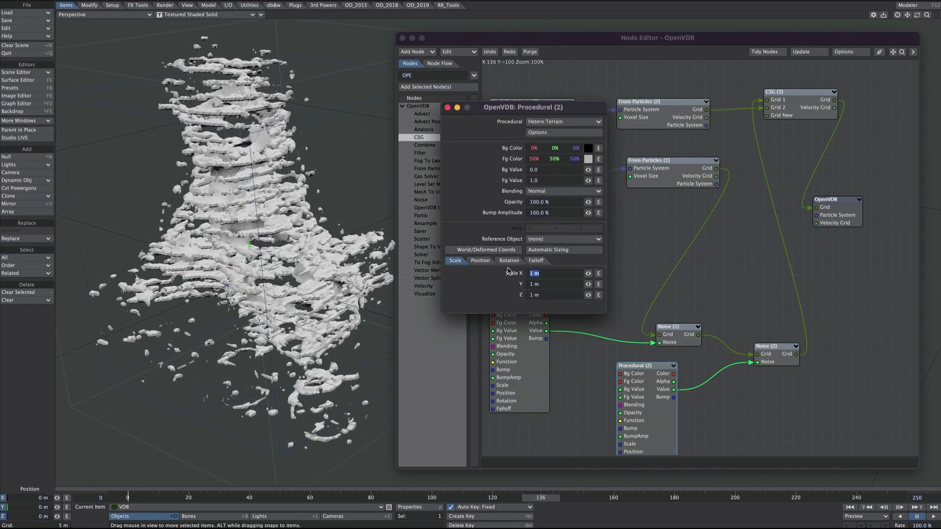
text(2)
key(Tab)
text(2)
mouse_move(374, 240)
alt+mouse_down()
mouse_move(358, 240)
mouse_move(380, 236)
alt+mouse_up()
text(10)
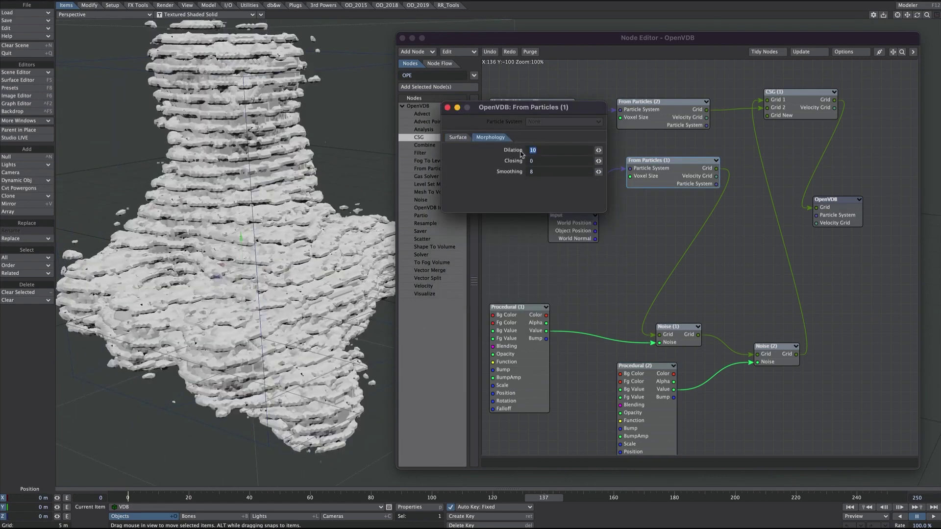
- Set the duplicated From Particles node's dilation and smoothing to 3 and check the carved blob at other frames
double_click(638, 102)
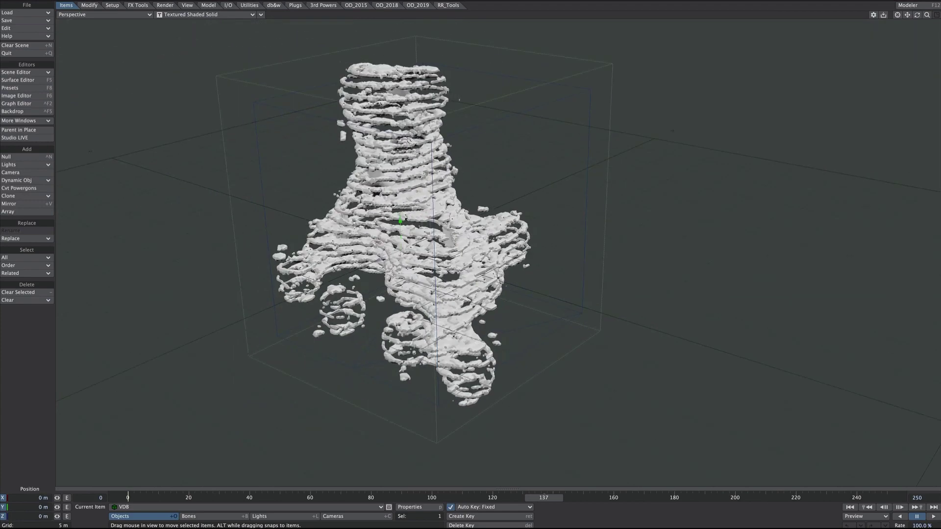
drag(545, 499, 451, 502)
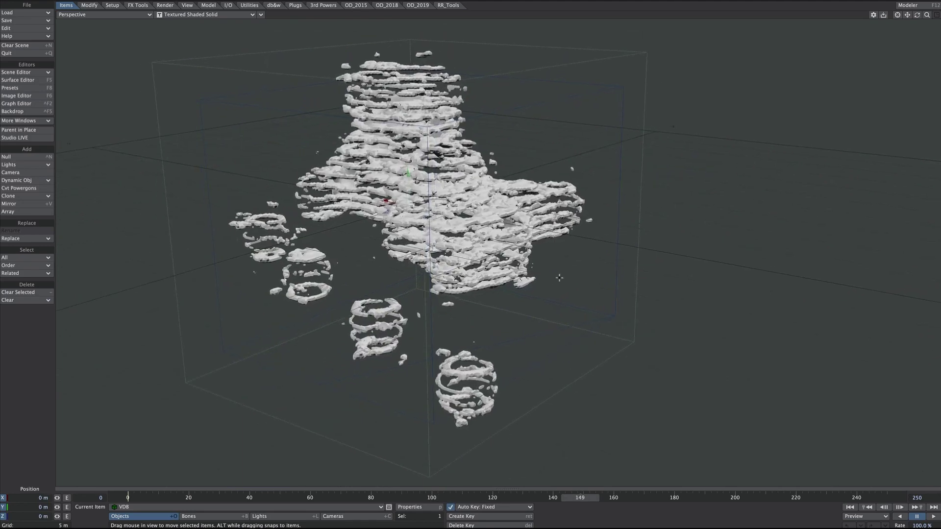
key(Left)
key(Left)
key(Left)
key(Left)
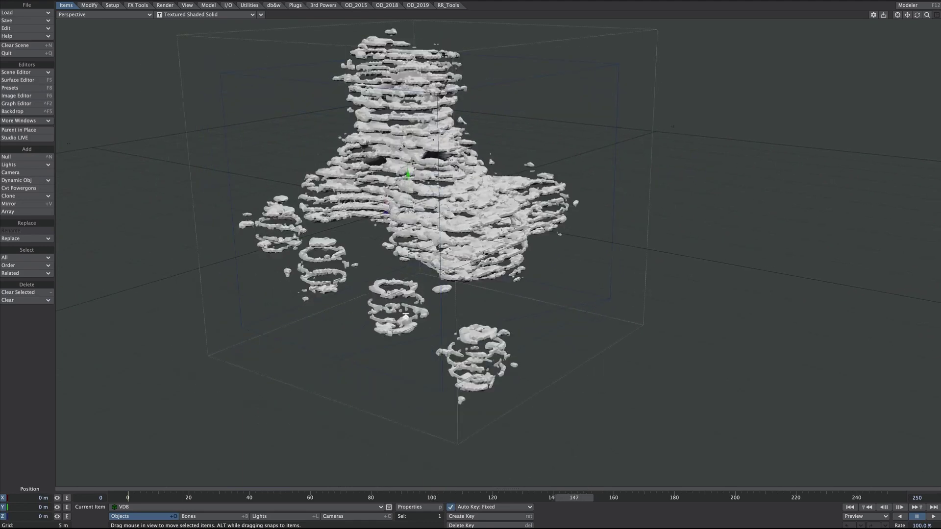
- Move the Nodal Displacement modifier of bullet_openVDB_p2 below its MD_Reader and enable it
click(149, 510)
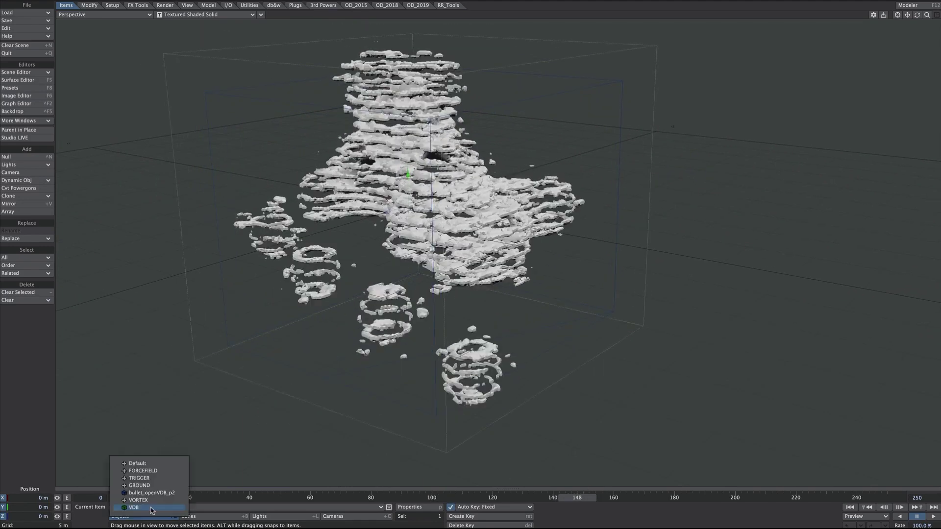
click(152, 494)
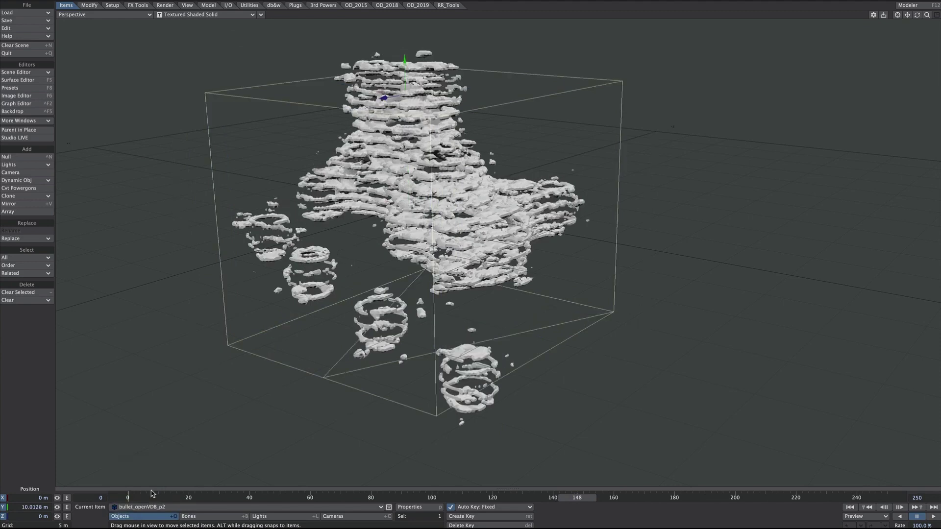
key(p)
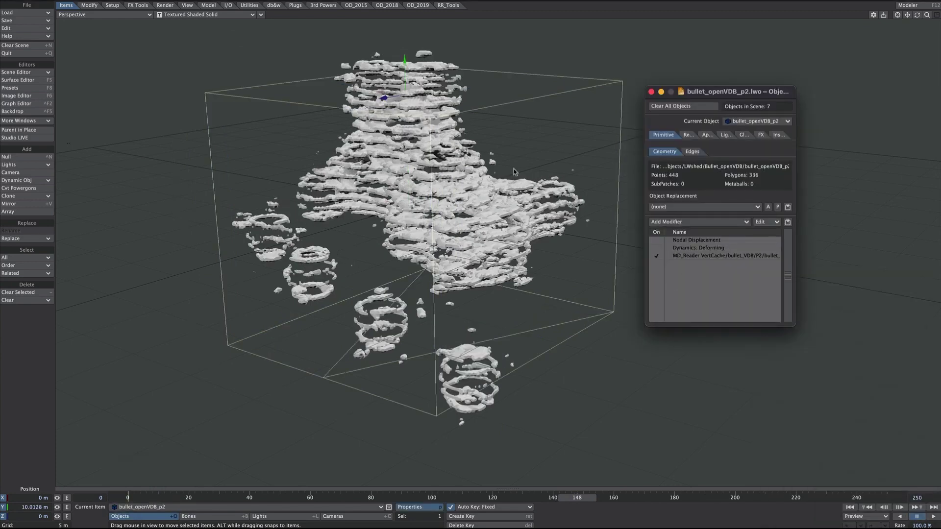
drag(657, 278, 657, 267)
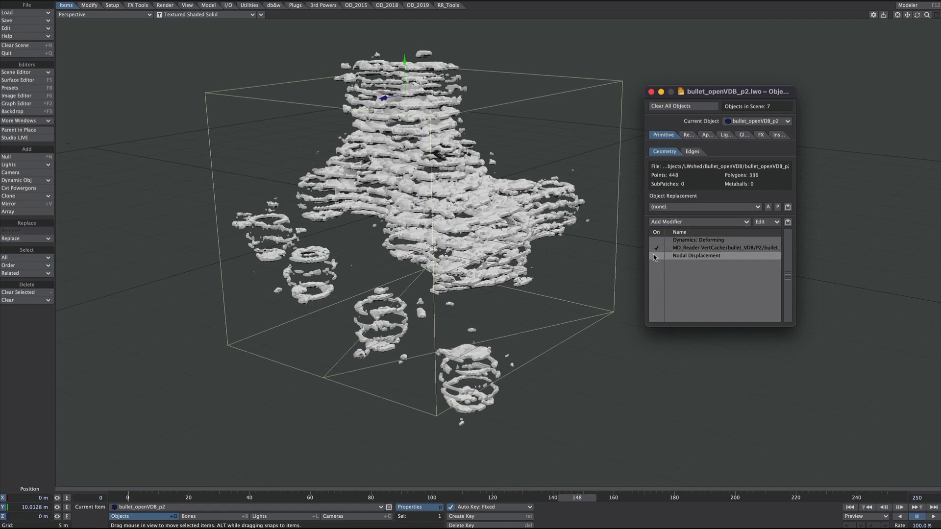
click(655, 255)
- Edit the Nodal Displacement network, setting the Max Range of the Random Scalar node that drives Stretch to 2
alt+drag(534, 253, 499, 272)
double_click(696, 256)
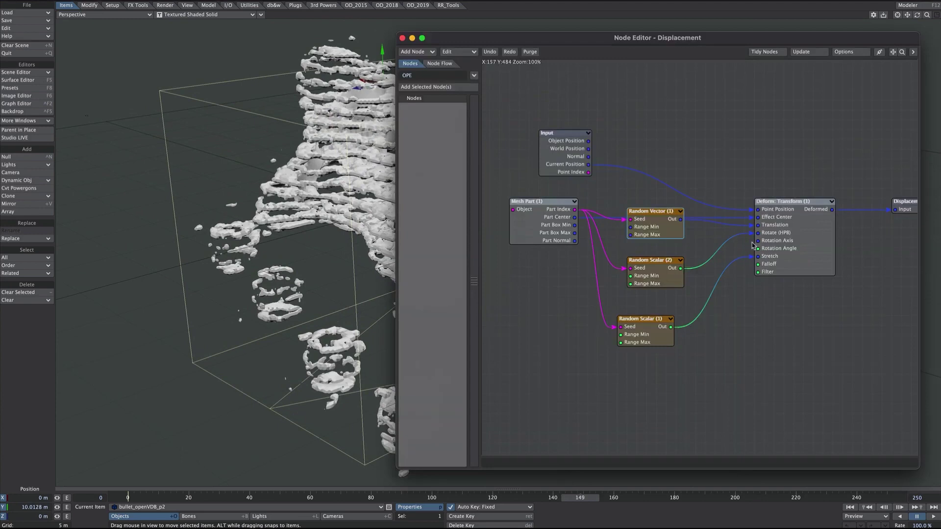
double_click(644, 335)
text(2)
key(Tab)
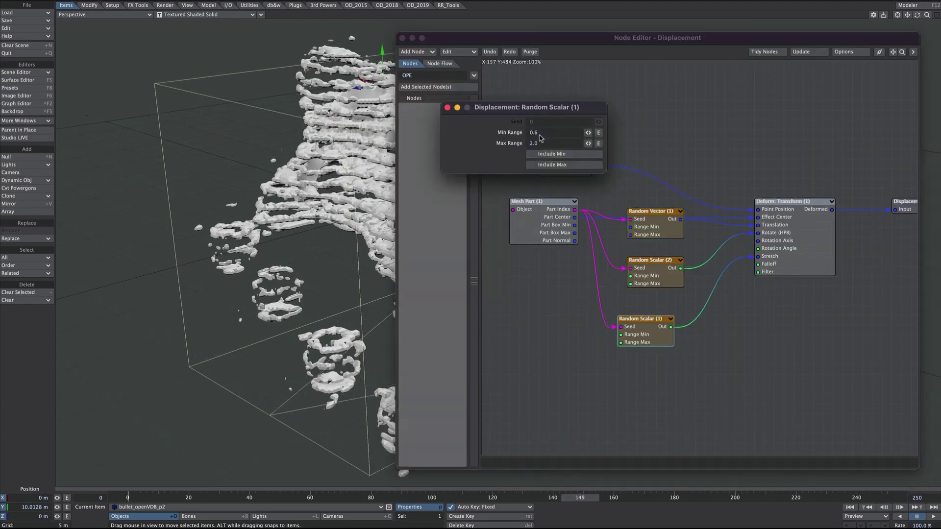
key(Tab)
click(448, 108)
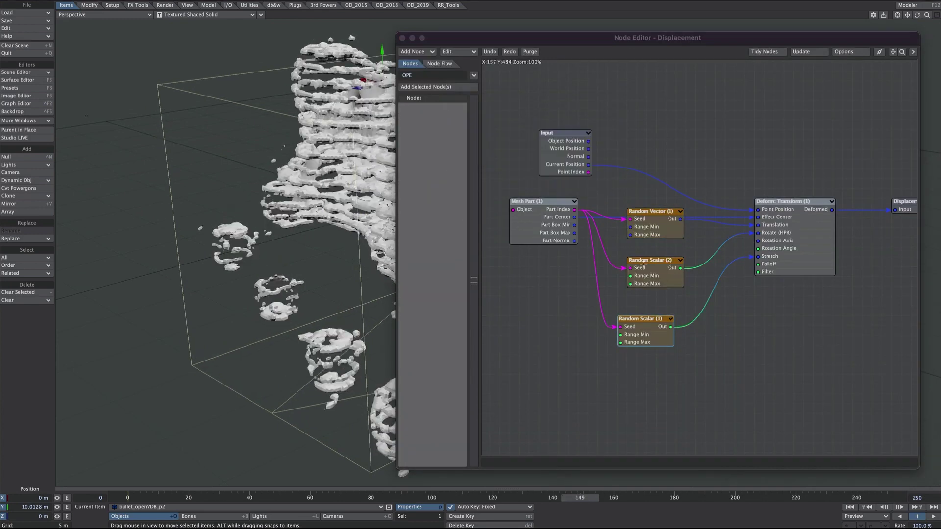
- Set a range value of the Random Vector node feeding Translation to 2 and check the blob around frame 140
double_click(681, 220)
text(2)
key(Tab)
drag(533, 500, 545, 500)
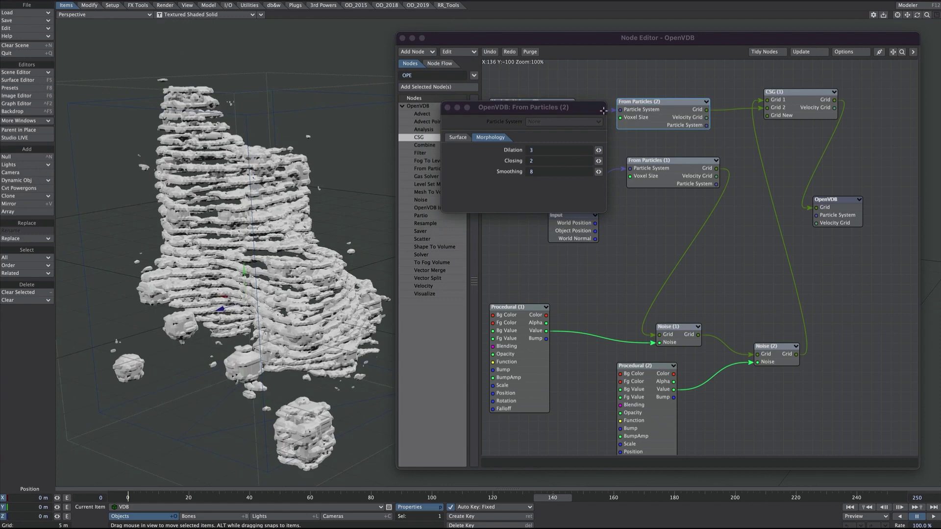
- Set the Dilation of the From Particles (2) node to 3 and inspect the carved blob at later frames with the dialogs closed
click(646, 188)
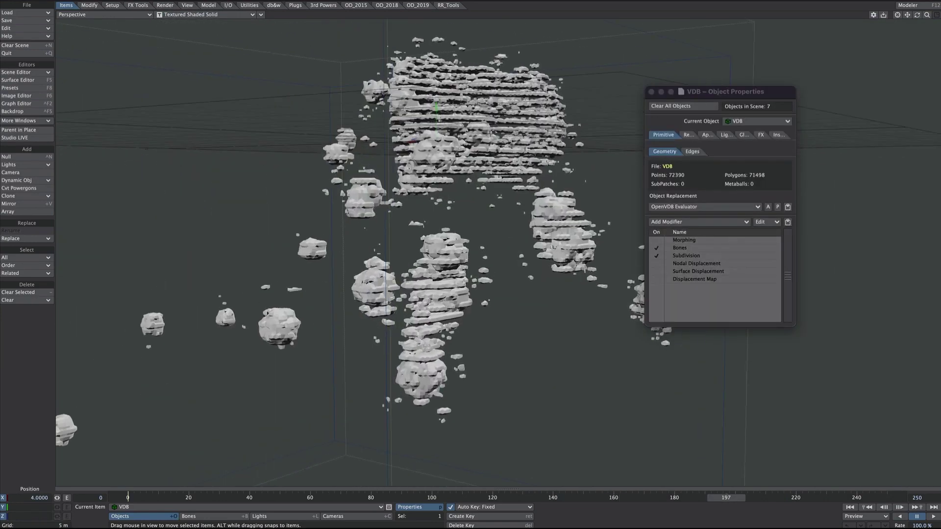
key(p)
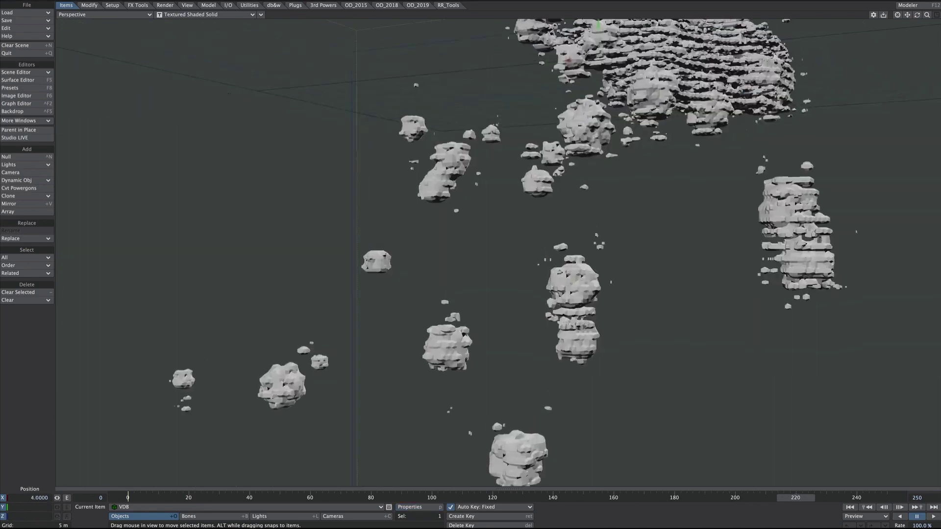
mouse_move(632, 267)
ctrl+alt+mouse_down()
mouse_move(589, 265)
mouse_move(616, 265)
ctrl+alt+mouse_up()
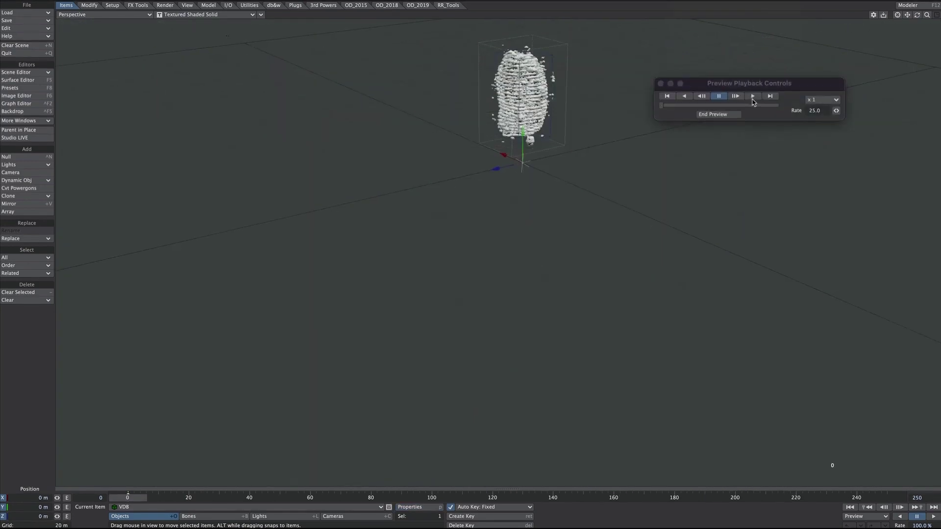
click(754, 99)
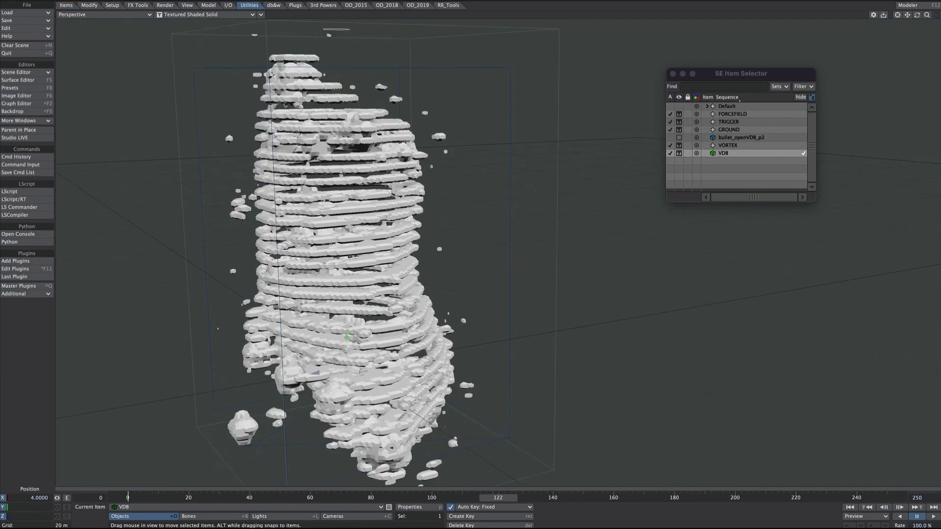
- Switch the perspective view to VPR rendering and turn off Adaptive Sampling for the camera
click(185, 18)
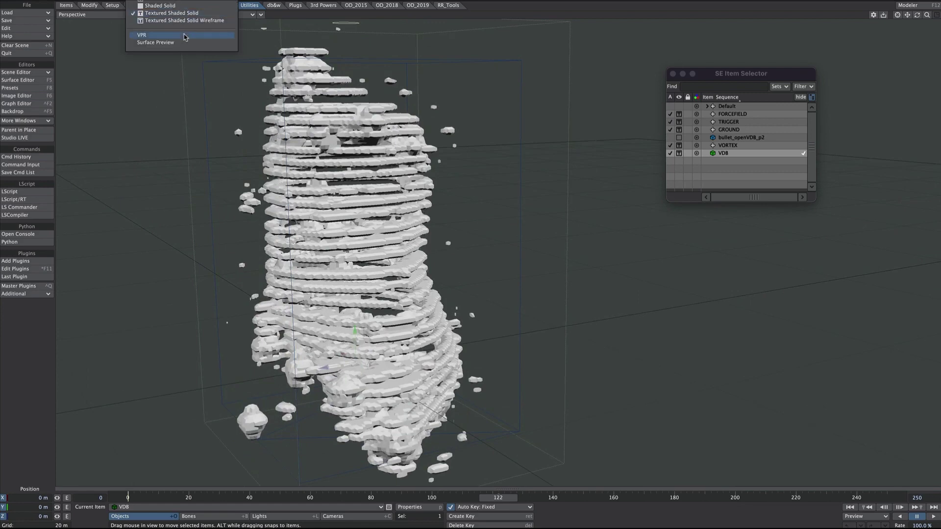
click(186, 38)
click(338, 517)
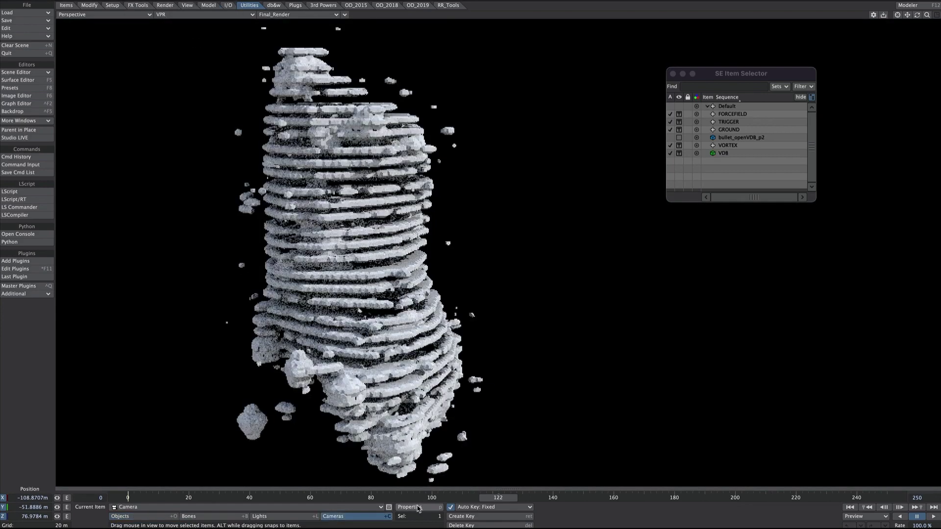
key(p)
click(655, 256)
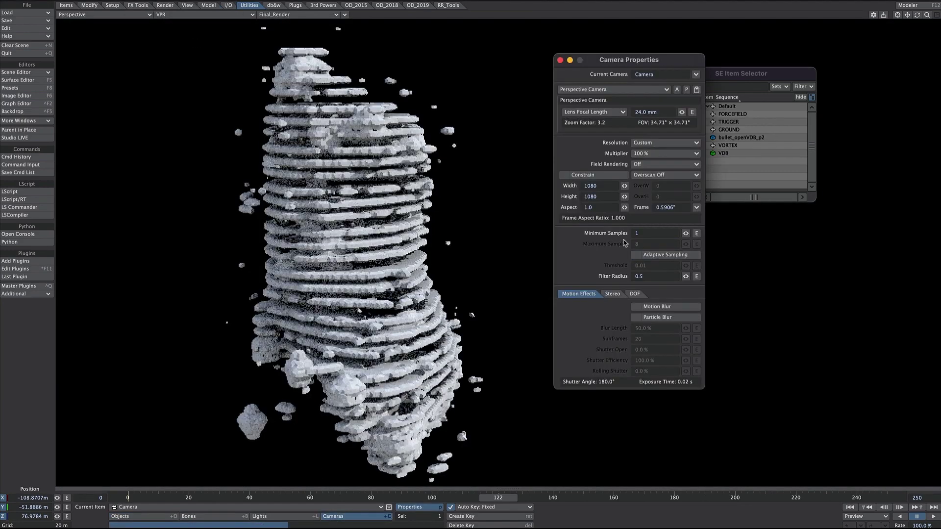
click(561, 61)
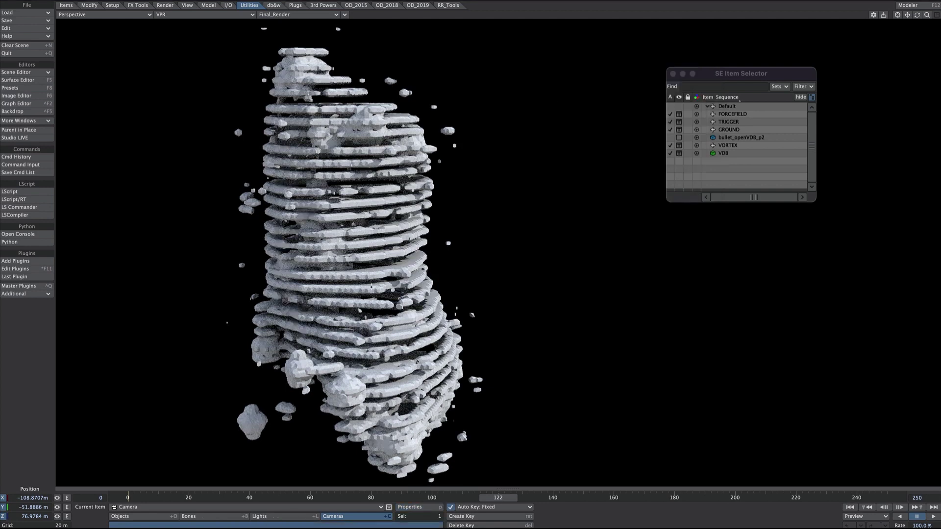
- Review the Global Illumination render settings and the EnvLight properties, toggling Visible to Camera on and back off
key(ctrl+r)
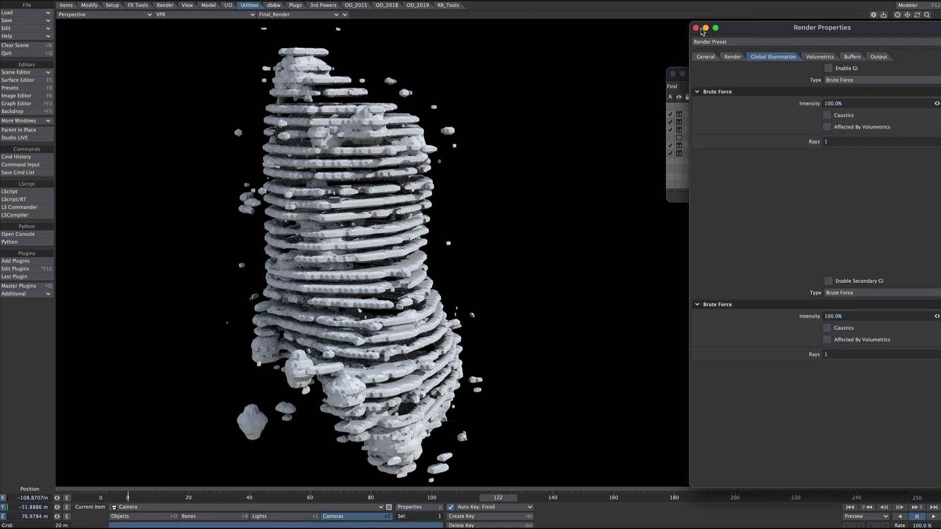
click(696, 28)
key(shift+l)
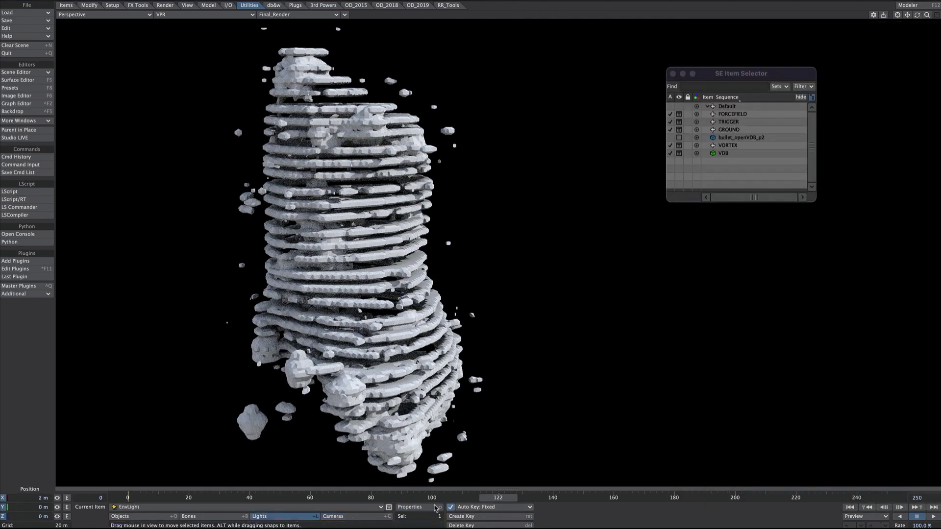
key(p)
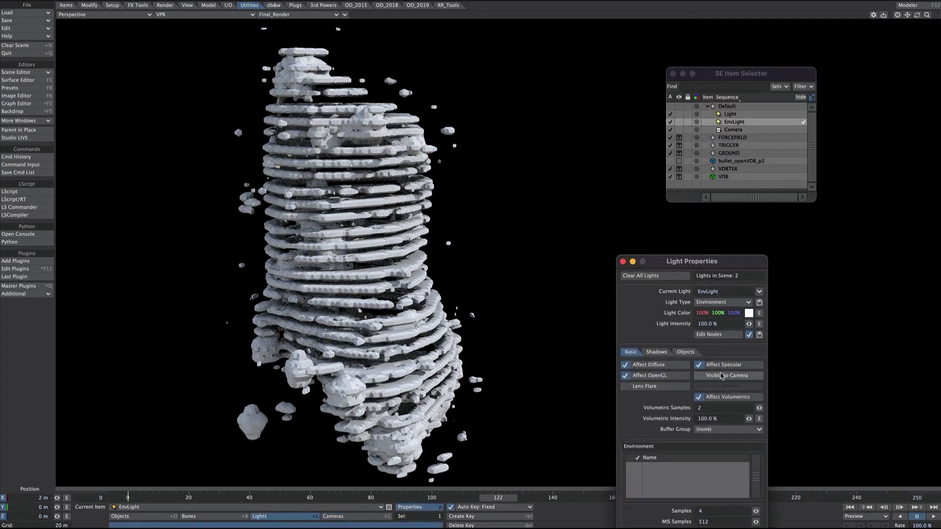
click(720, 375)
click(720, 375)
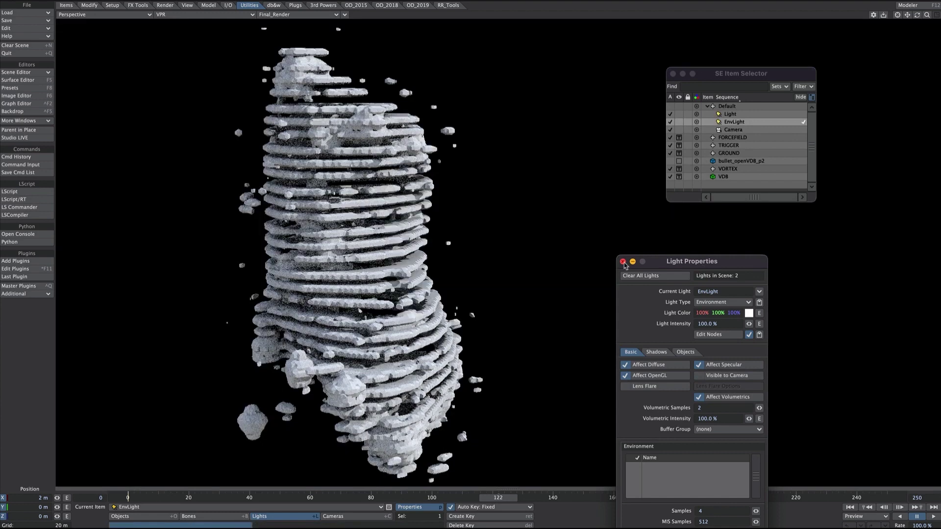
click(623, 262)
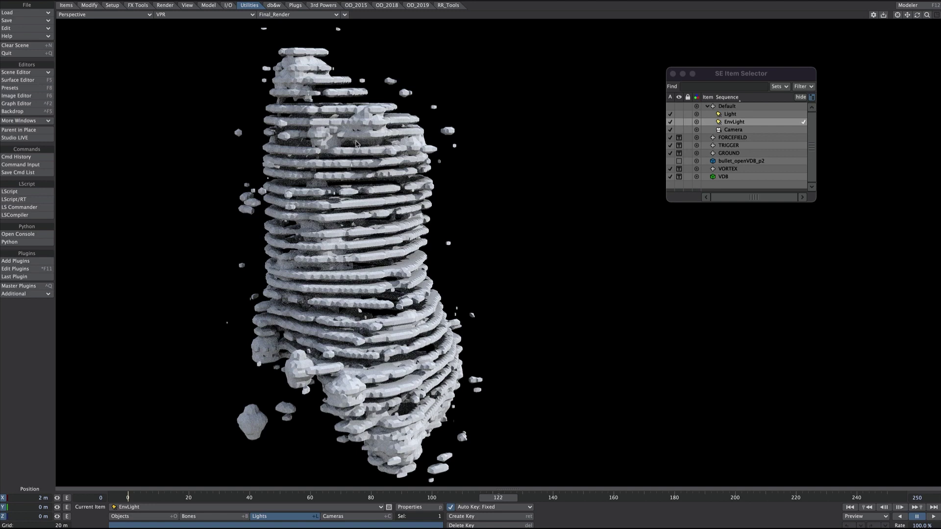
- Enable Other Edges on the VDB object and set their thickness to -0.2 meters
double_click(373, 333)
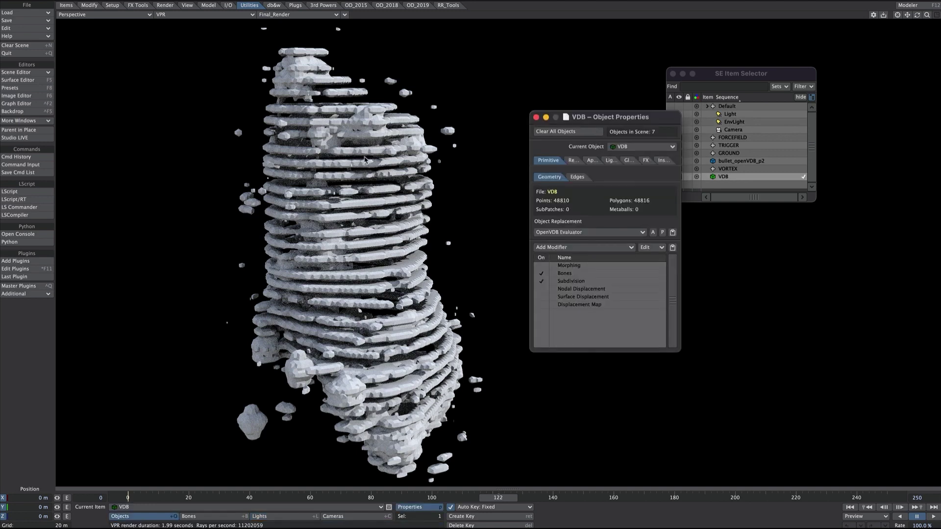
click(577, 177)
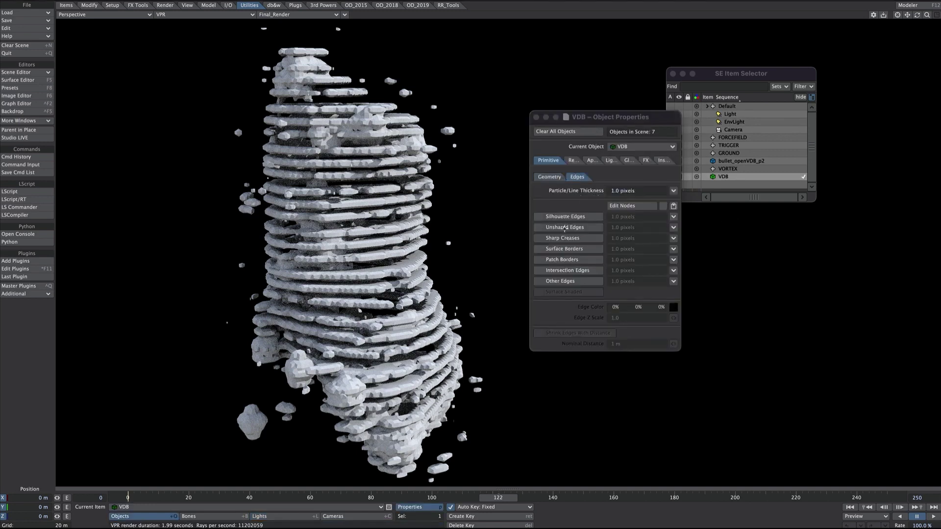
click(557, 281)
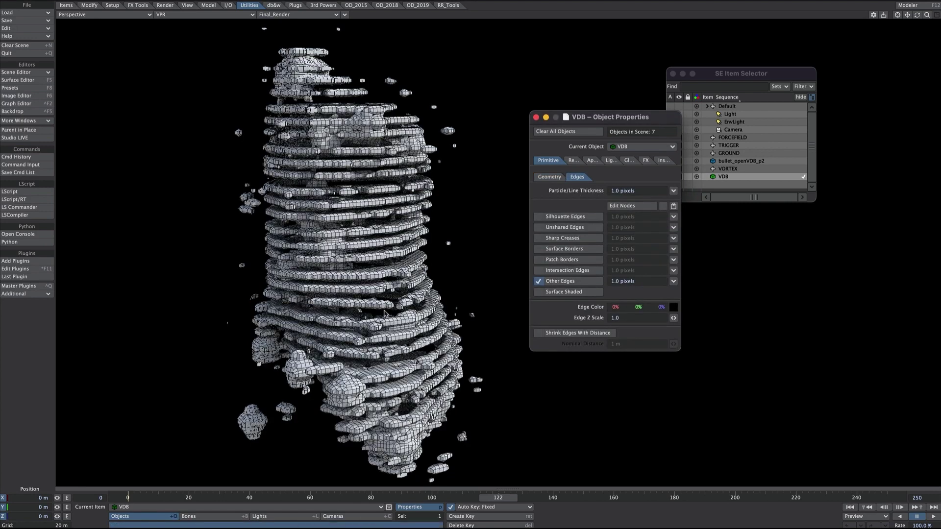
click(643, 281)
text(-0.2)
key(Tab)
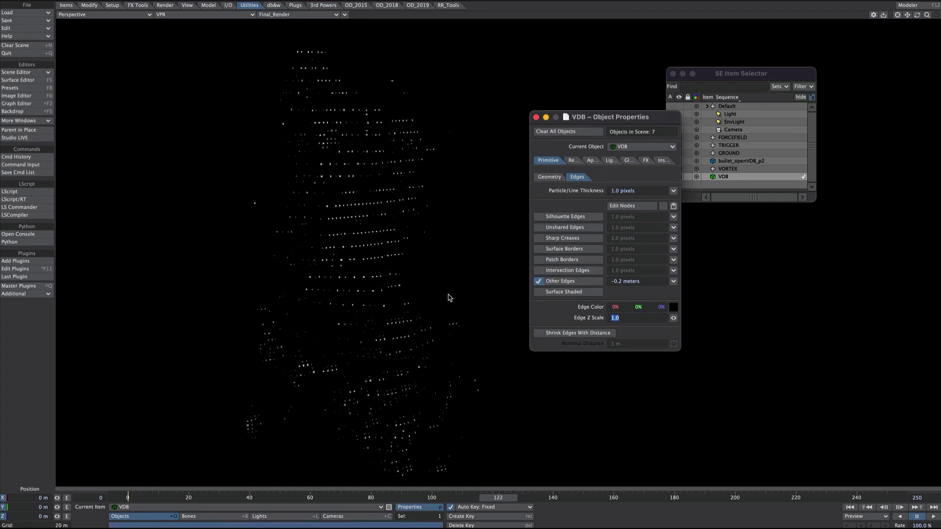
- Set the Other Edges thickness to -0.15 meters and lighten the Edge Color to a 4% value
double_click(620, 282)
text(15)
key(Tab)
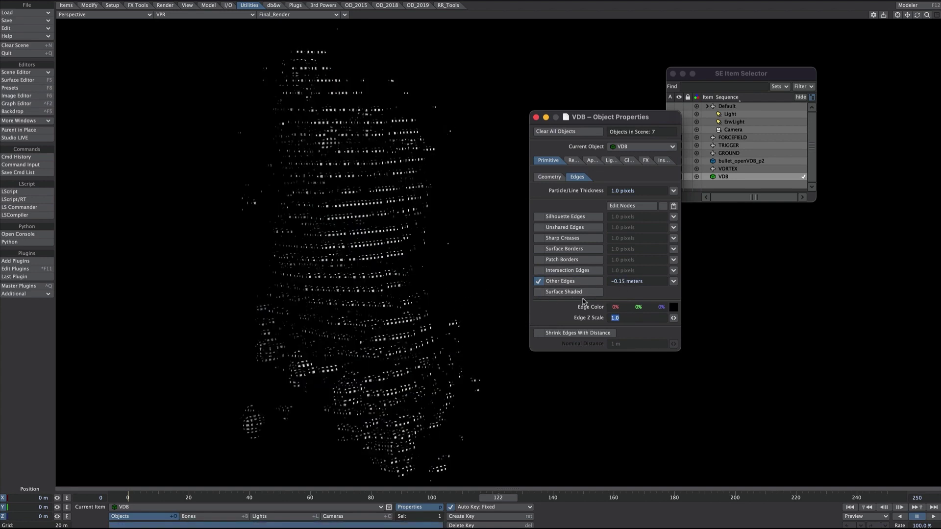
right_click(662, 308)
drag(661, 307, 659, 306)
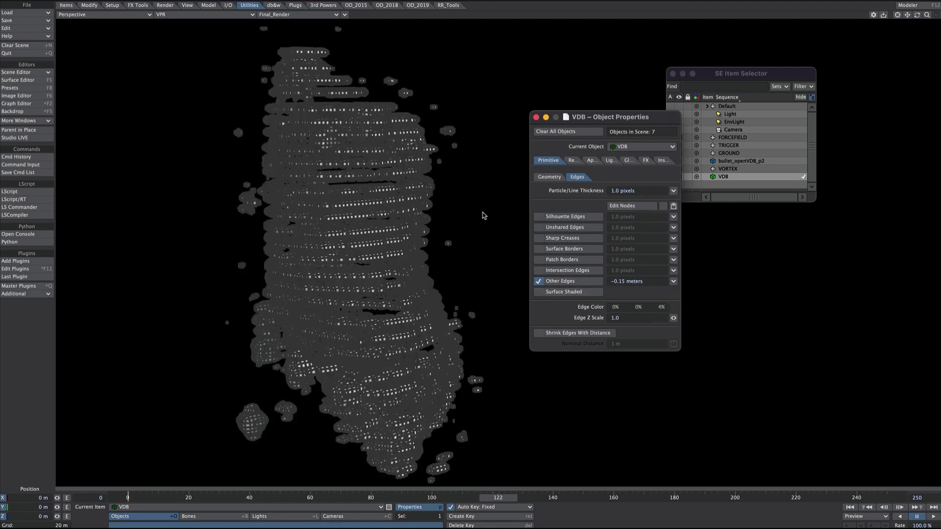
- Enable and open the VDB object's Edge node network, add a Turbulence node, and connect its Color to Other Edges Color
click(663, 206)
click(650, 206)
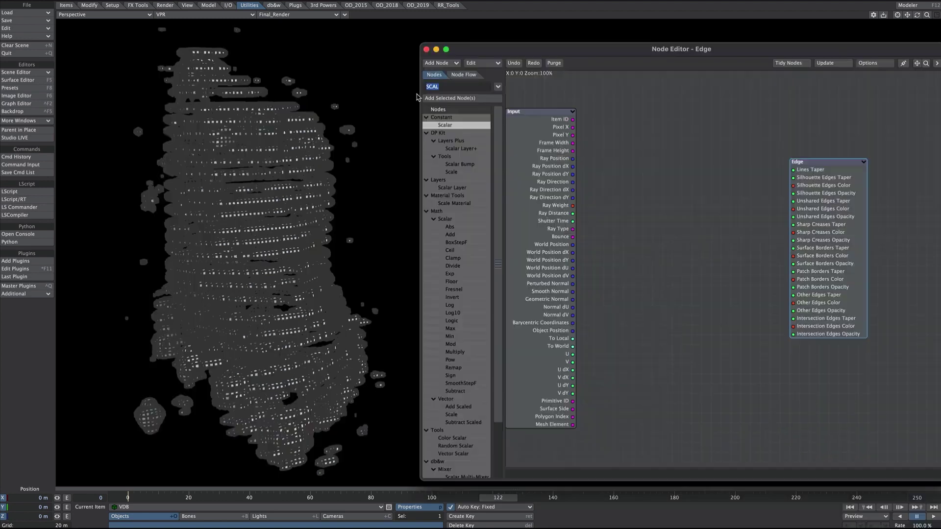
text(tur)
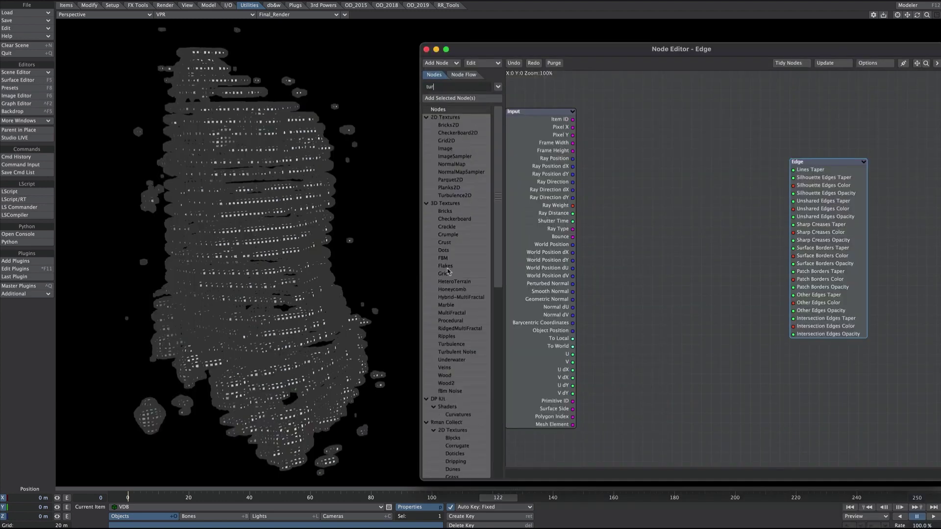
text(b)
double_click(454, 142)
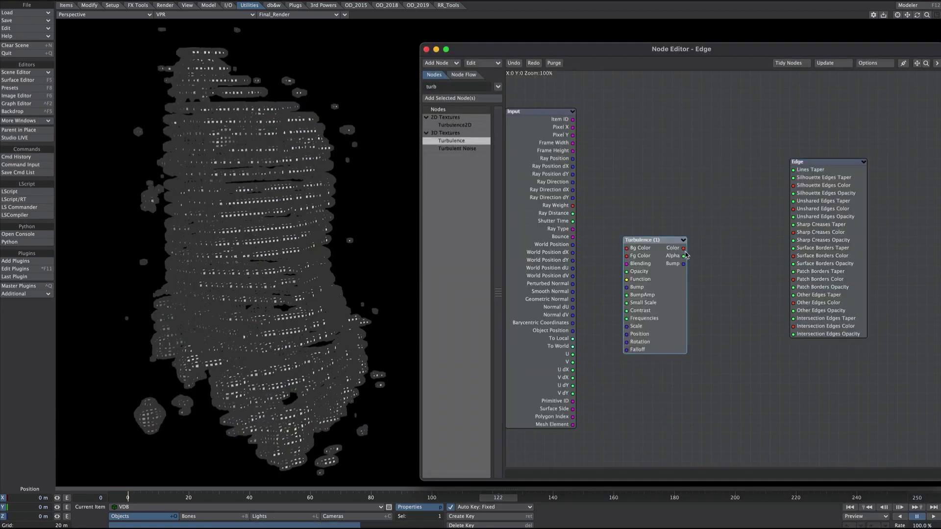
drag(684, 248, 813, 307)
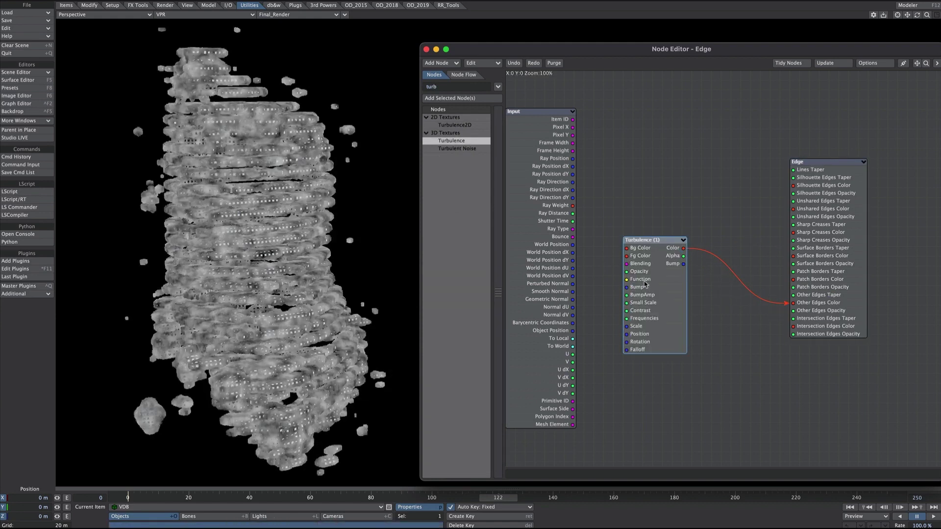
- Set the Turbulence node's scale to 5 m on the X, Y and Z axes
double_click(645, 284)
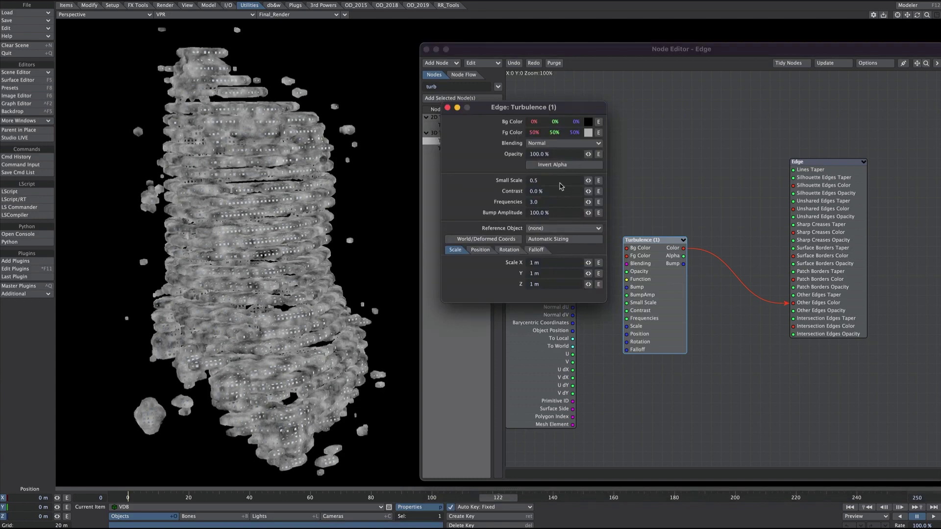
drag(543, 262, 504, 263)
text(5)
key(Tab)
text(5)
key(Tab)
text(5)
key(Return)
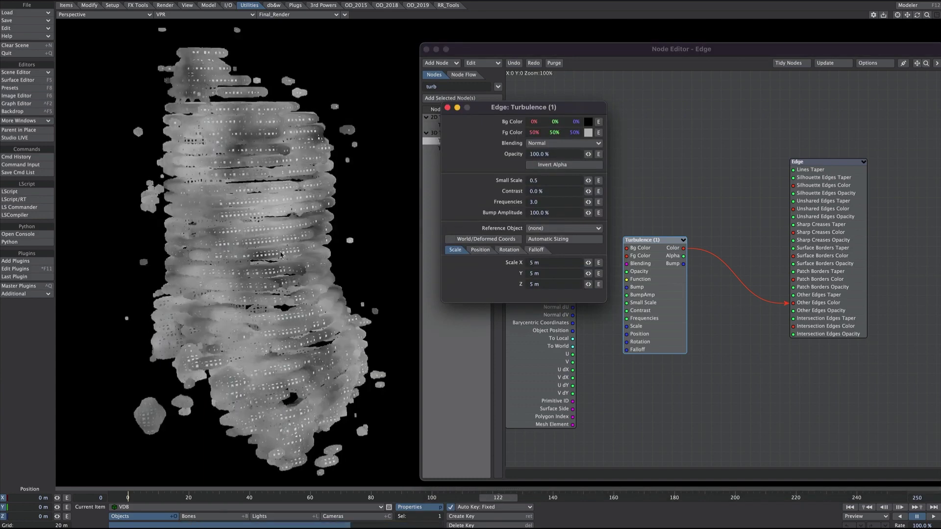
- Set the Turbulence contrast to 90% and raise its Fg Color to a 100% value
click(545, 192)
text(90)
key(Tab)
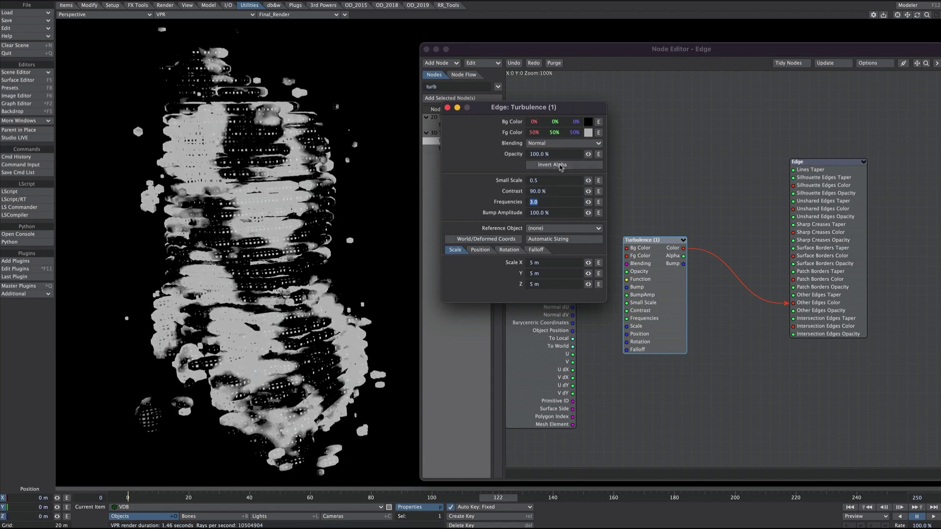
right_click(573, 133)
drag(573, 133, 581, 133)
key(Escape)
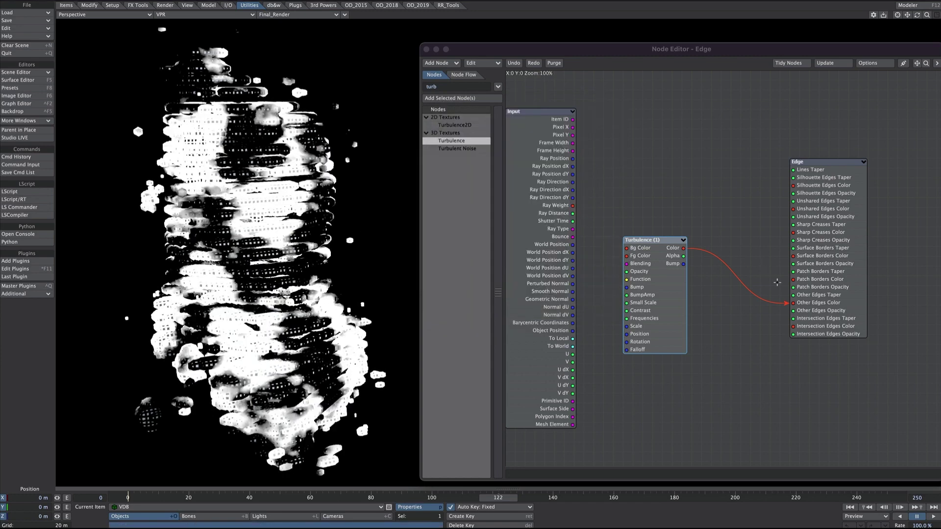
- Reroute the Turbulence Color output to Other Edges Taper and lighten the node's Bg Color to an 88% value
drag(786, 303, 791, 295)
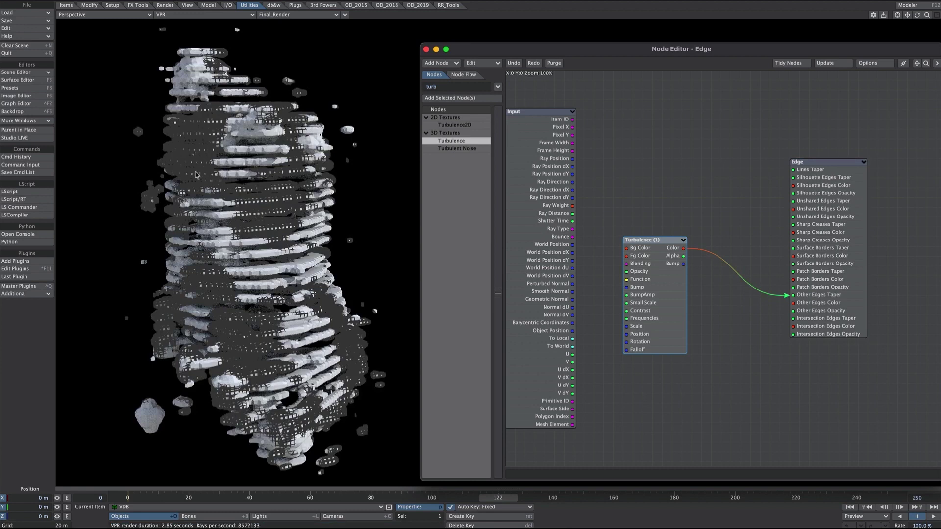
double_click(648, 275)
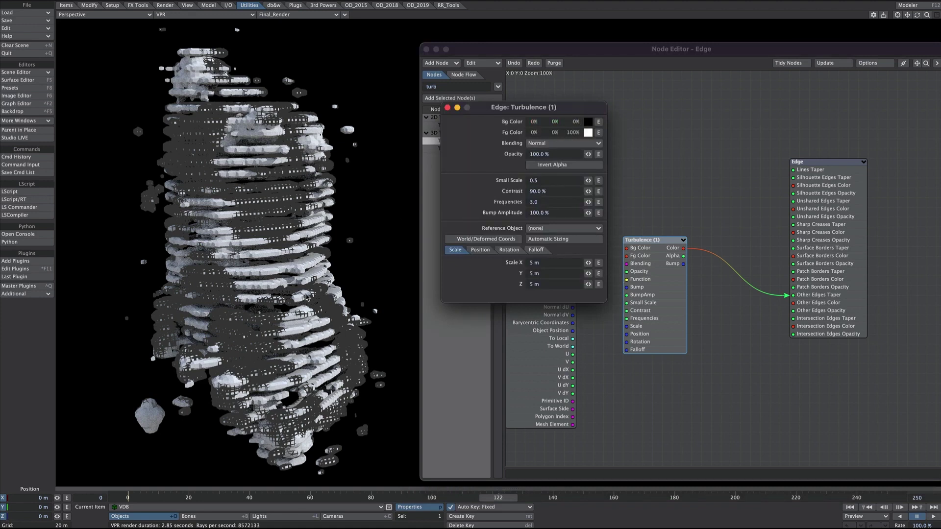
drag(577, 122, 593, 122)
drag(515, 107, 468, 109)
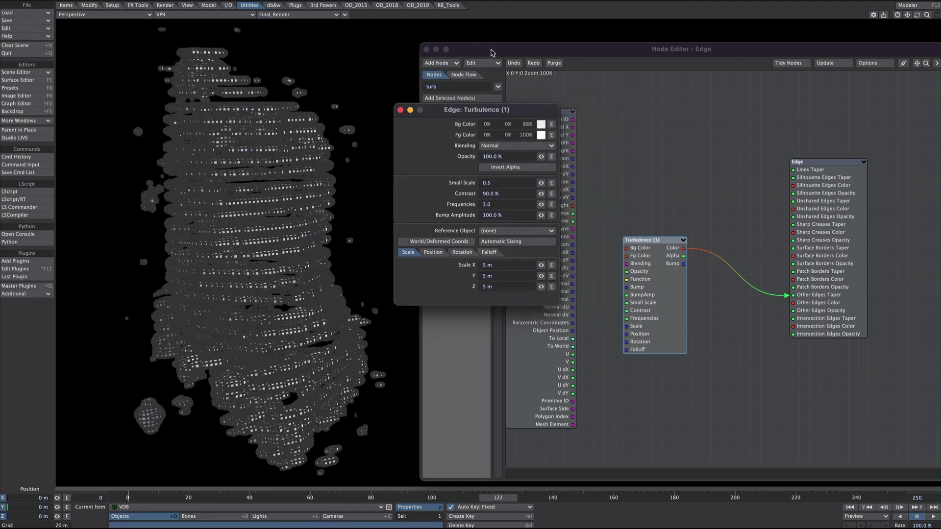
- Move the Edge node editor out of the way and set the VDB object's Other Edges thickness to -0.3 meters
drag(493, 50, 754, 471)
click(626, 282)
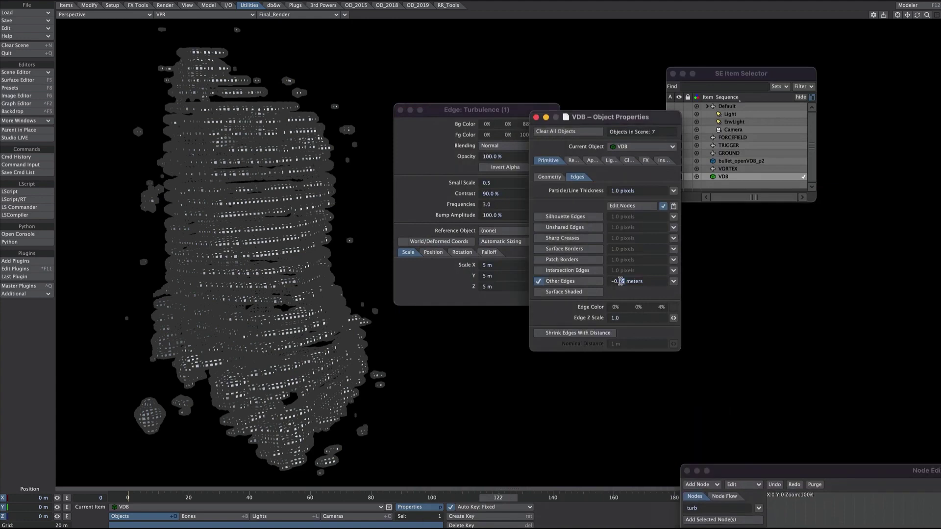
text(3)
key(Tab)
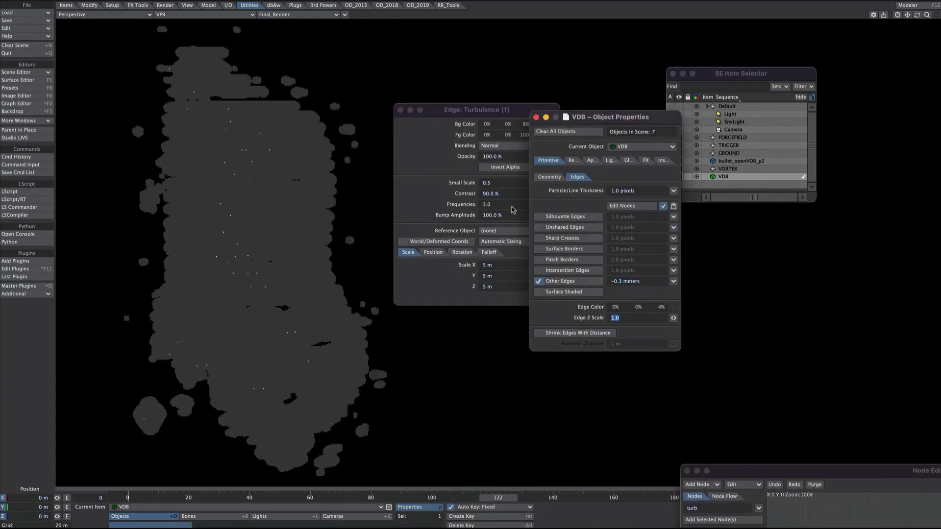
- Darken the Turbulence node's Bg Color to a 56% value and close its settings
click(427, 218)
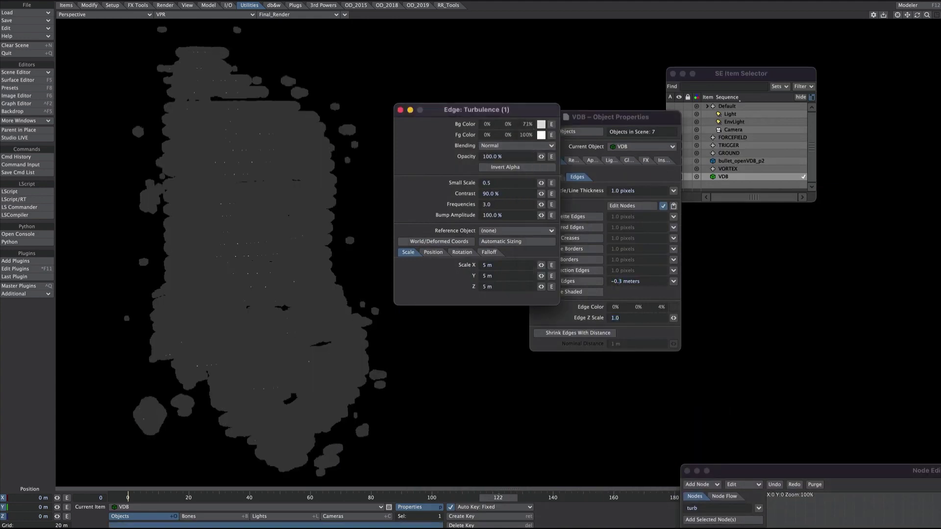
drag(529, 126, 526, 128)
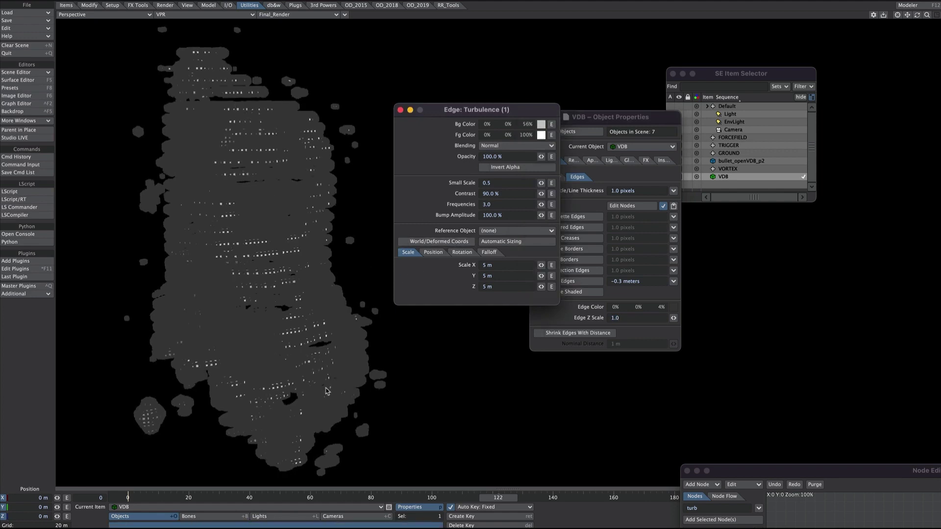
click(400, 110)
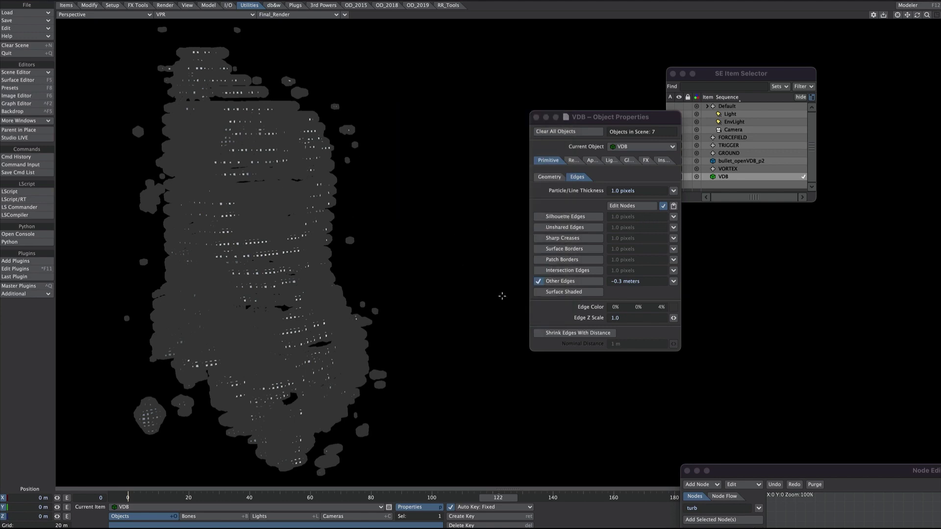
- Turn on surface-shaded edges for the VDB object and open the node graph of its VolumeMesh surface
click(539, 291)
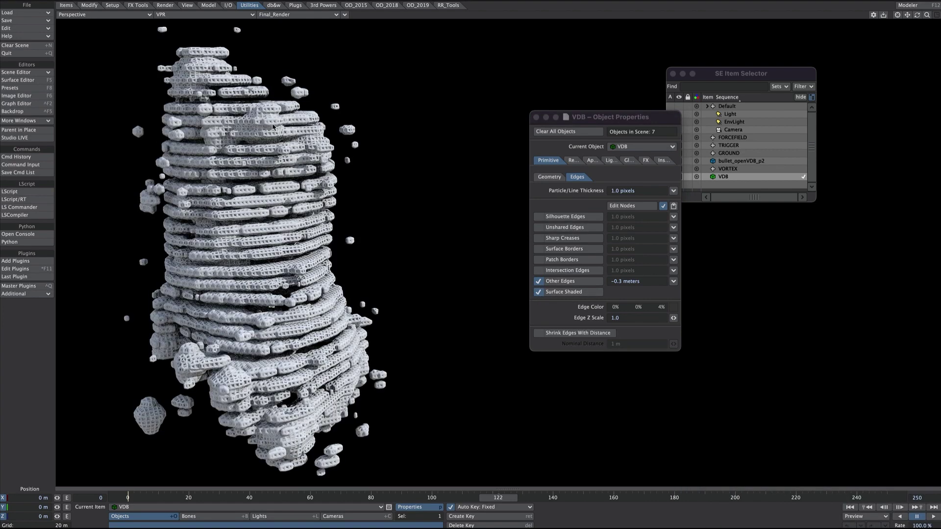
key(F5)
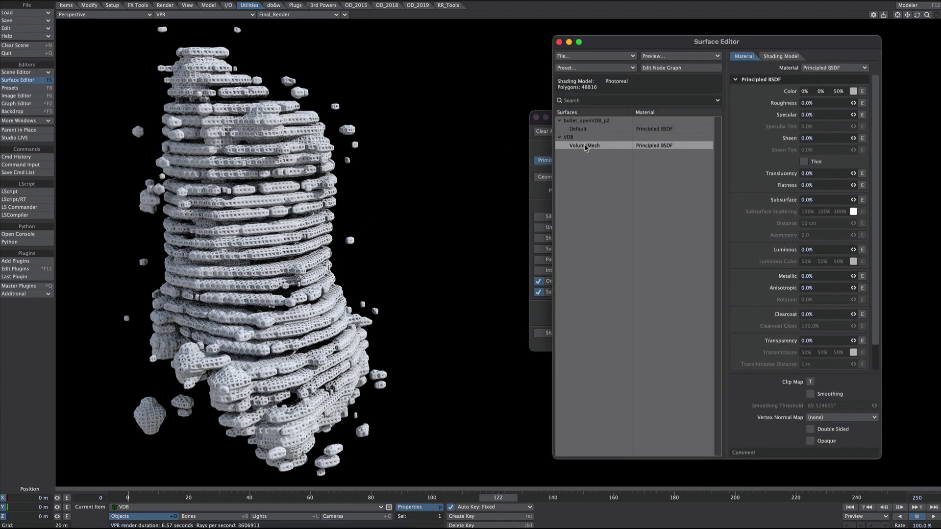
click(658, 69)
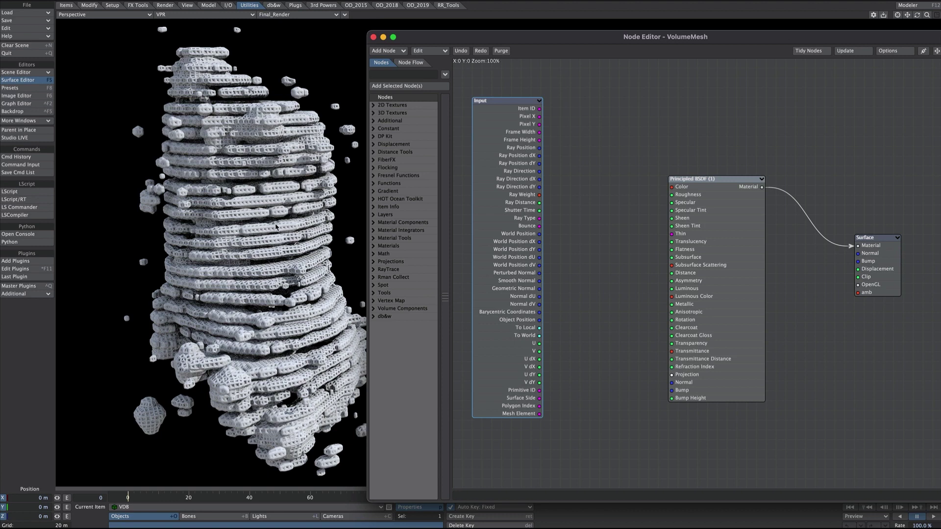
- Add a Mesh Element Switch node, wire it to the Surface Material, and feed the Principled BSDF into its Edge Other input
click(394, 238)
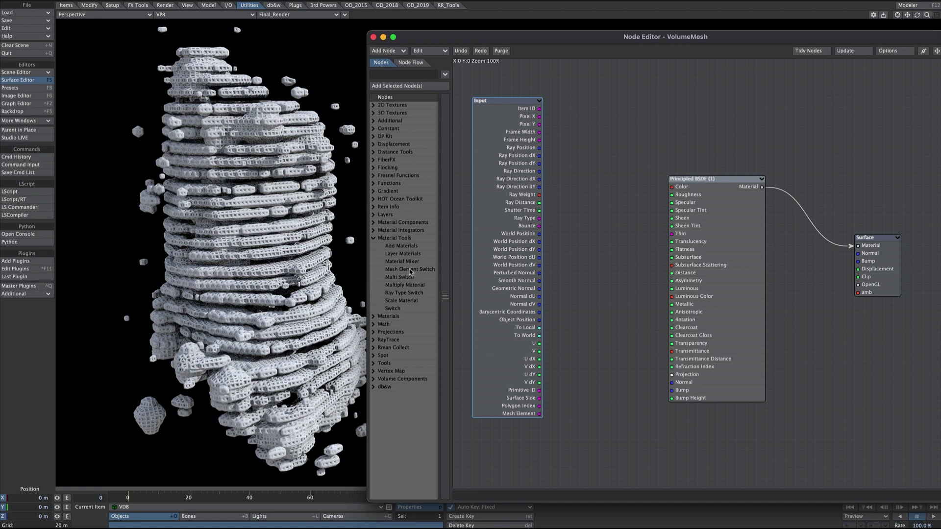
double_click(410, 270)
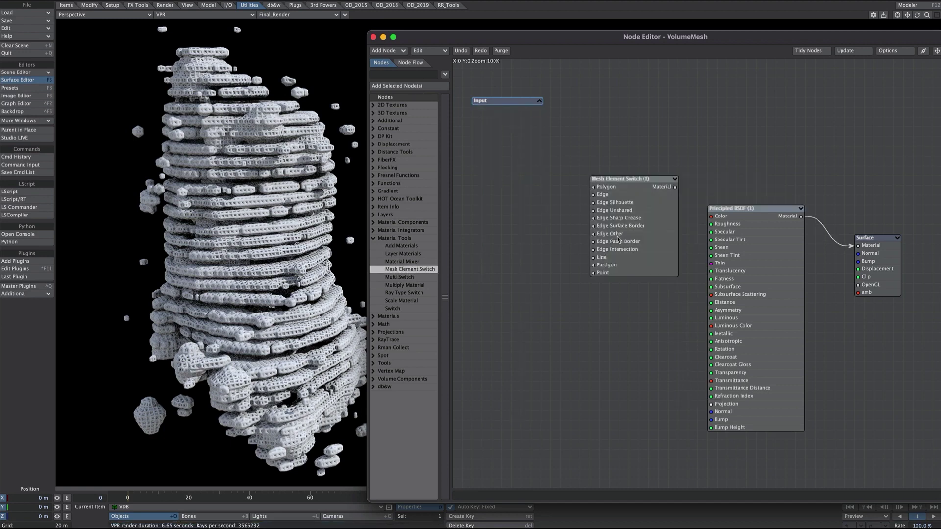
drag(676, 179, 858, 246)
drag(794, 245, 653, 185)
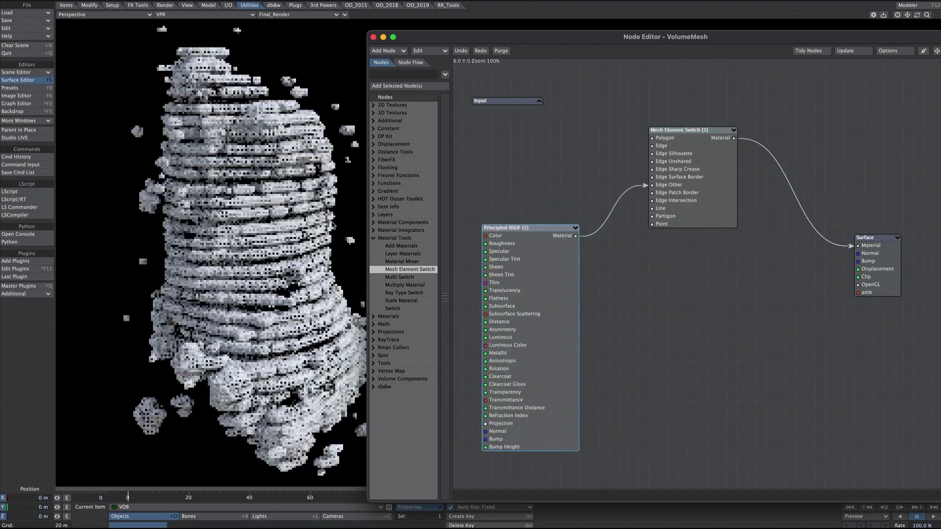
click(250, 232)
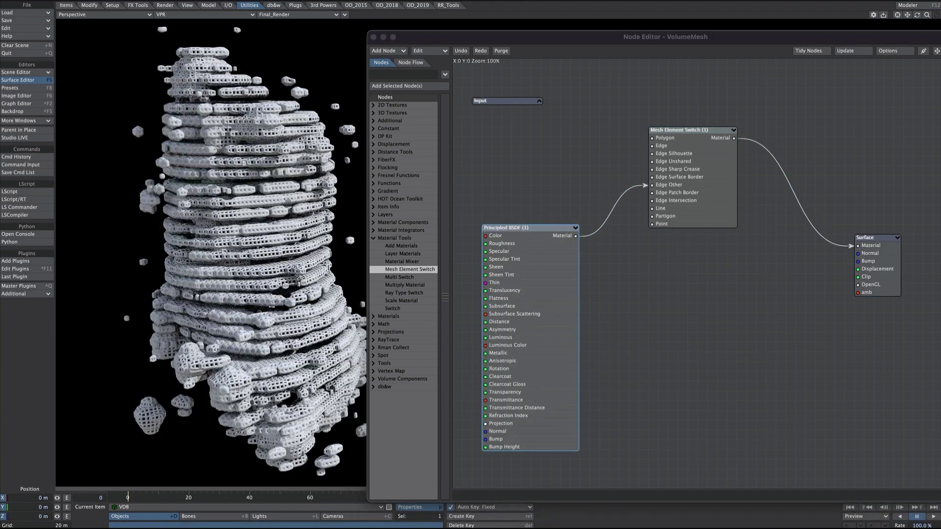
- Add an Emission node, check its emission color, and connect its Material output to the Mesh Element Switch's Polygon input
click(381, 76)
text(em)
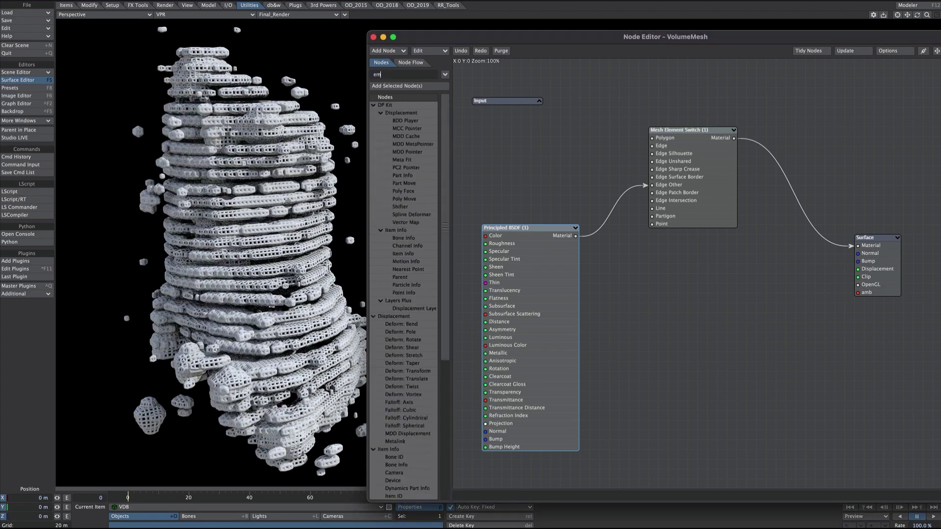
text(is)
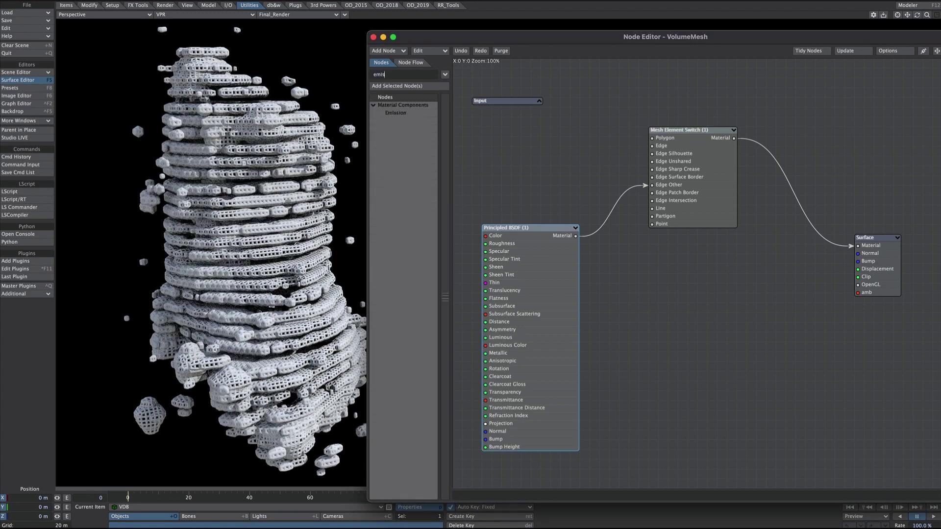
drag(396, 112, 509, 173)
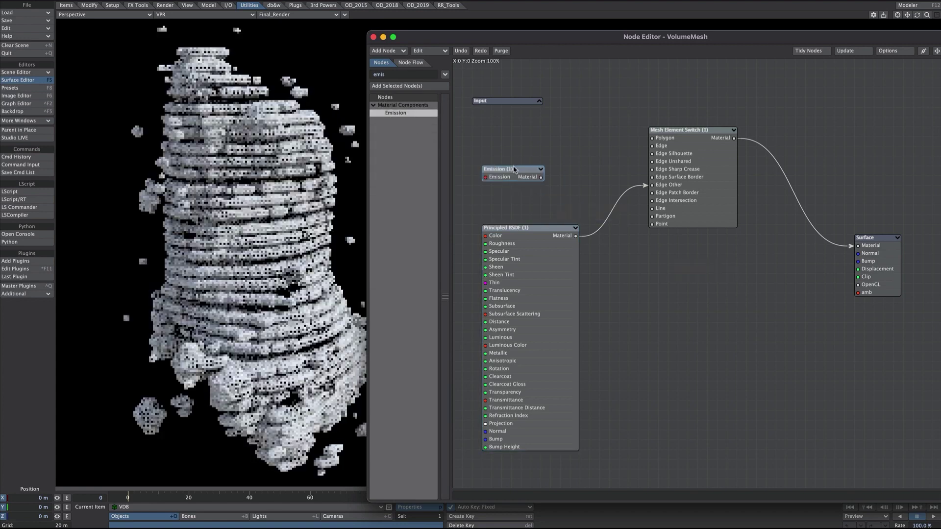
double_click(514, 169)
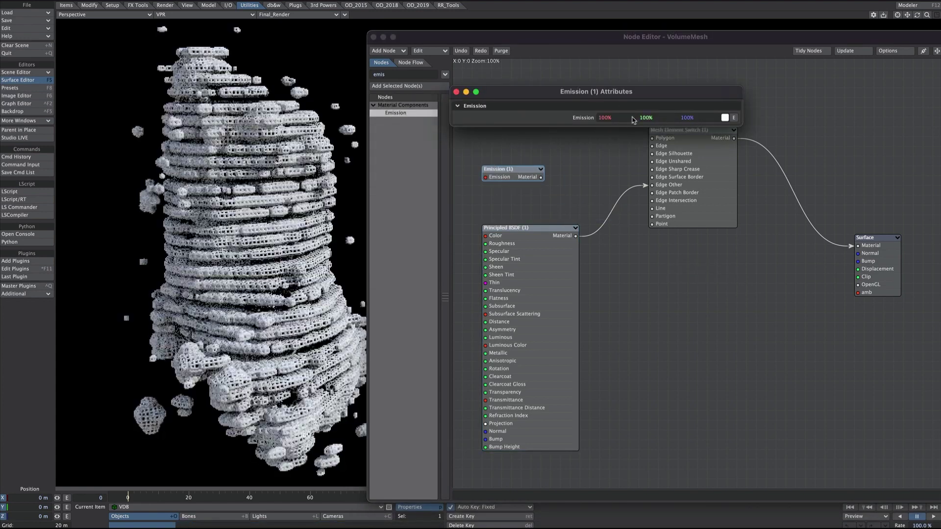
click(456, 92)
drag(540, 177, 683, 140)
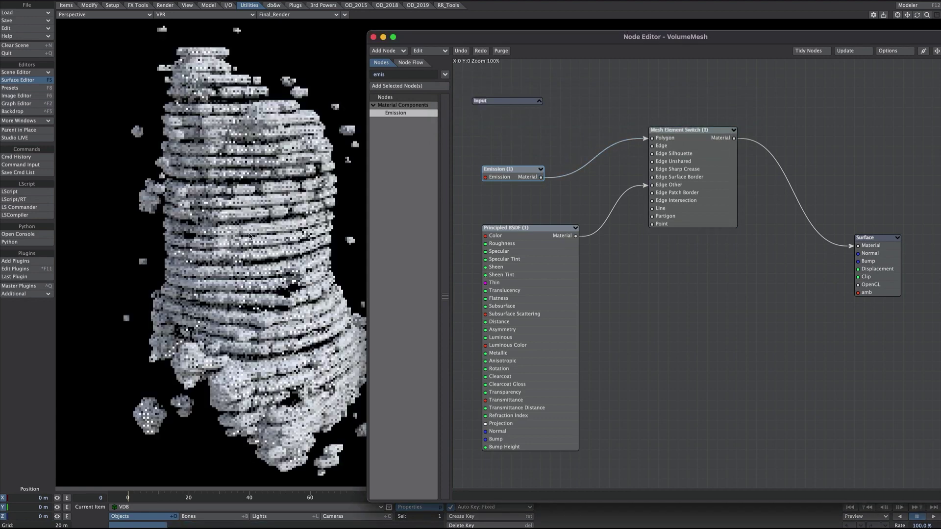
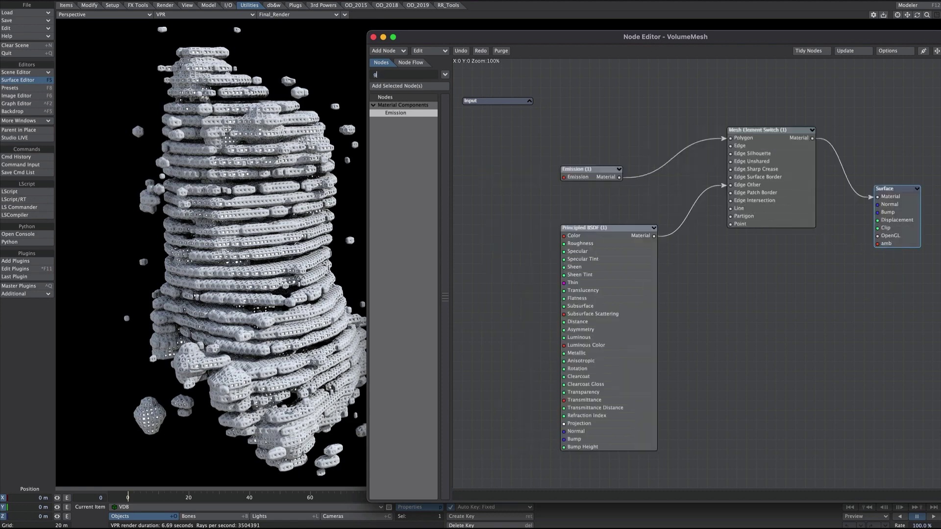
- Add a Gradient node beside the Principled BSDF node, make room between them, and open the Gradient's settings
text(gr)
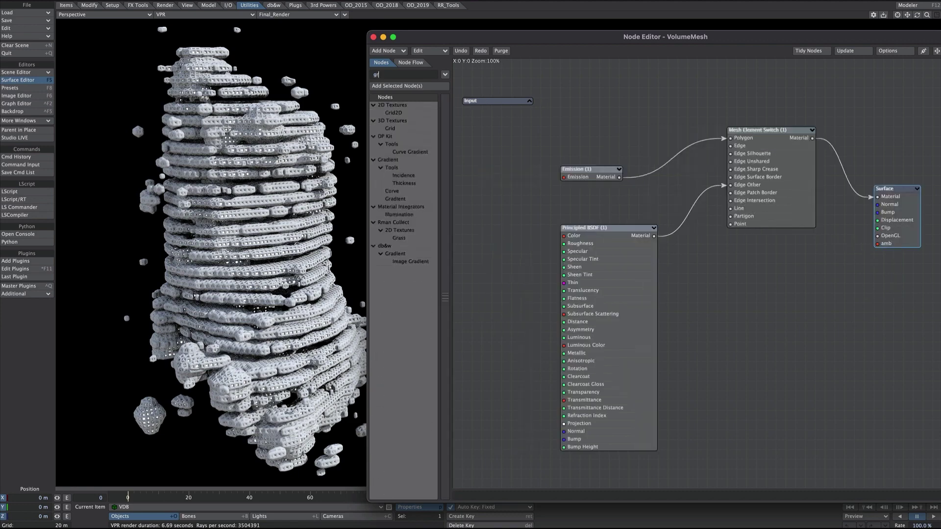
text(ad)
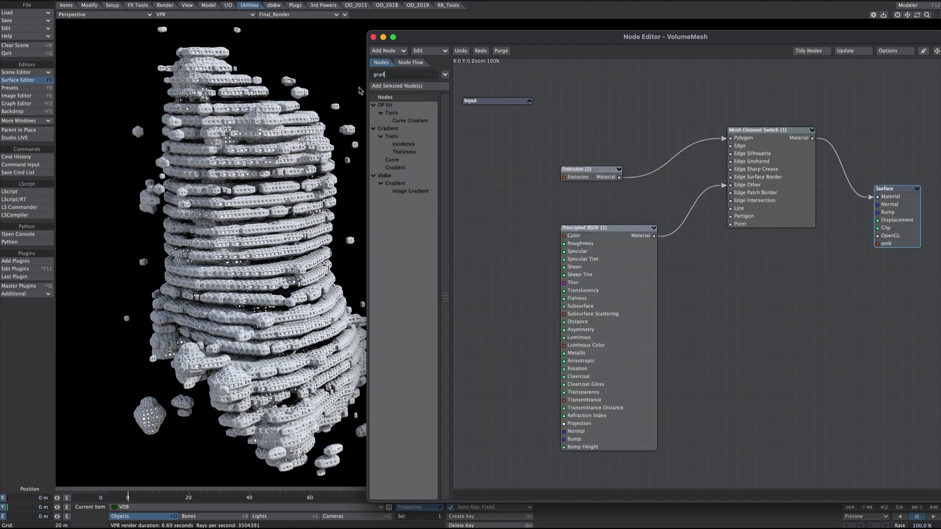
double_click(395, 168)
drag(697, 259, 511, 230)
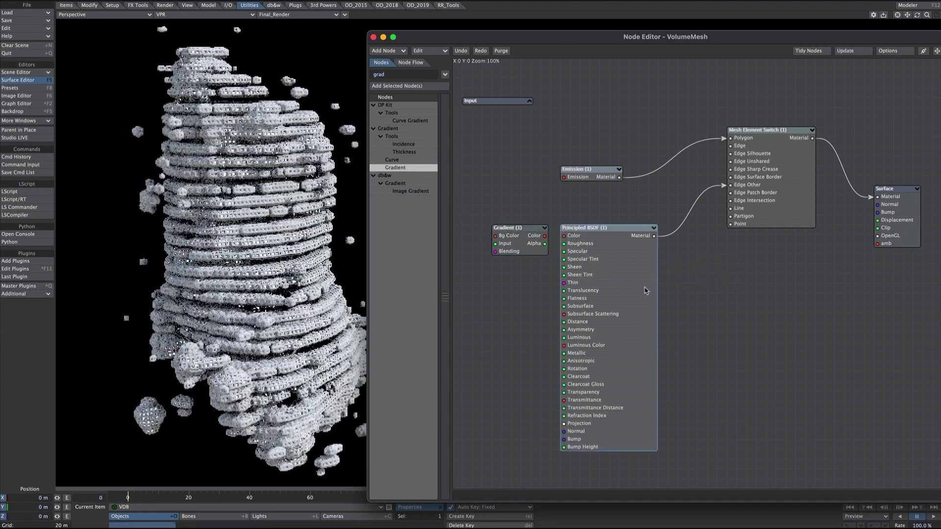
drag(645, 289, 674, 298)
drag(521, 242, 511, 242)
double_click(511, 243)
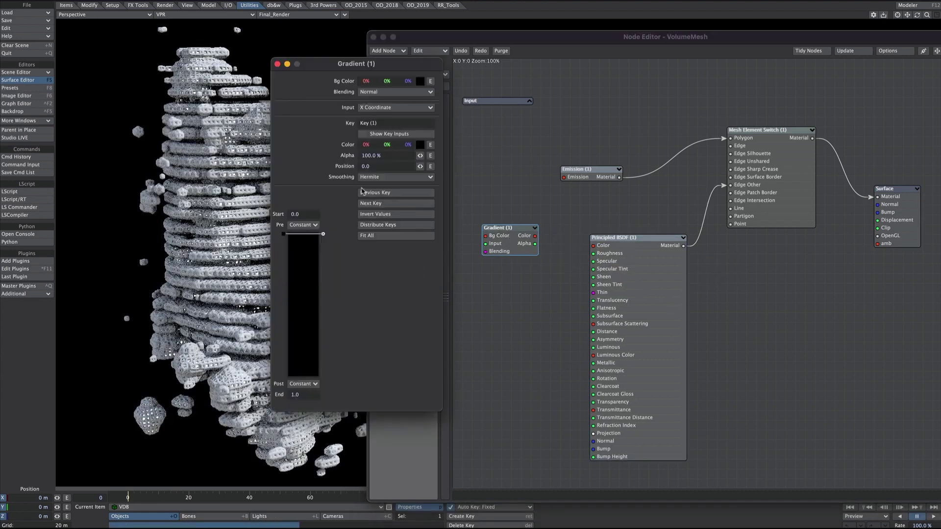
- Set the Gradient's input to Slope, color it from green to brown, and connect its Color to the Principled BSDF's Color
click(373, 108)
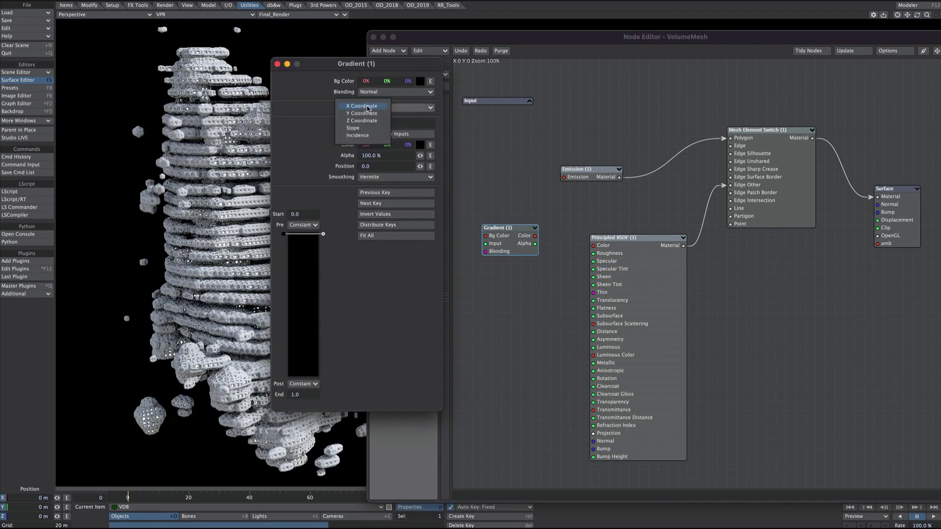
click(367, 128)
drag(314, 63, 358, 33)
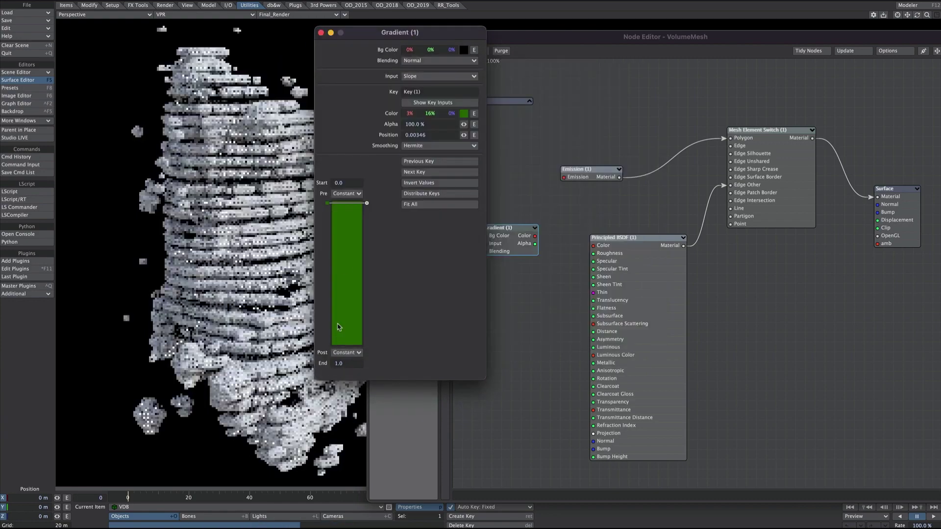
click(339, 344)
click(464, 113)
drag(535, 236, 594, 245)
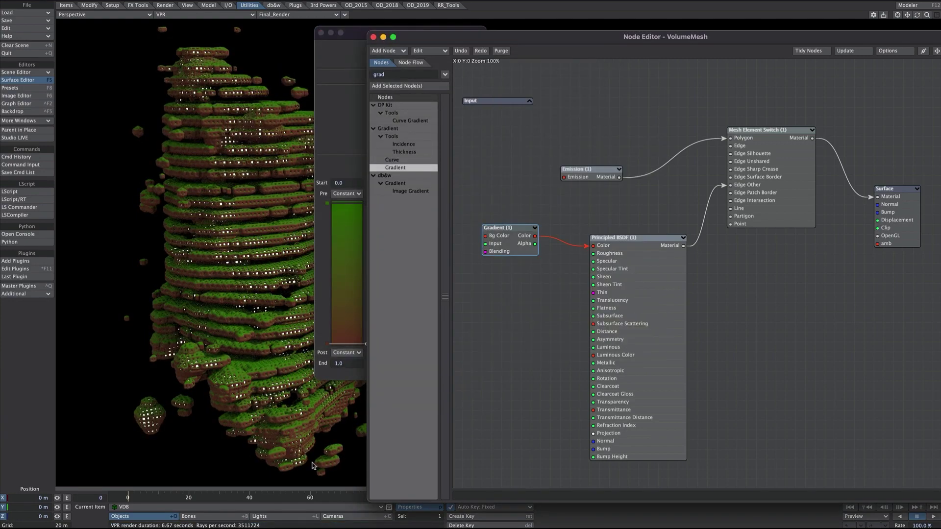
- Adjust the keys along the slope gradient to refine the transition between green and brown
click(347, 204)
drag(343, 319, 342, 297)
click(343, 252)
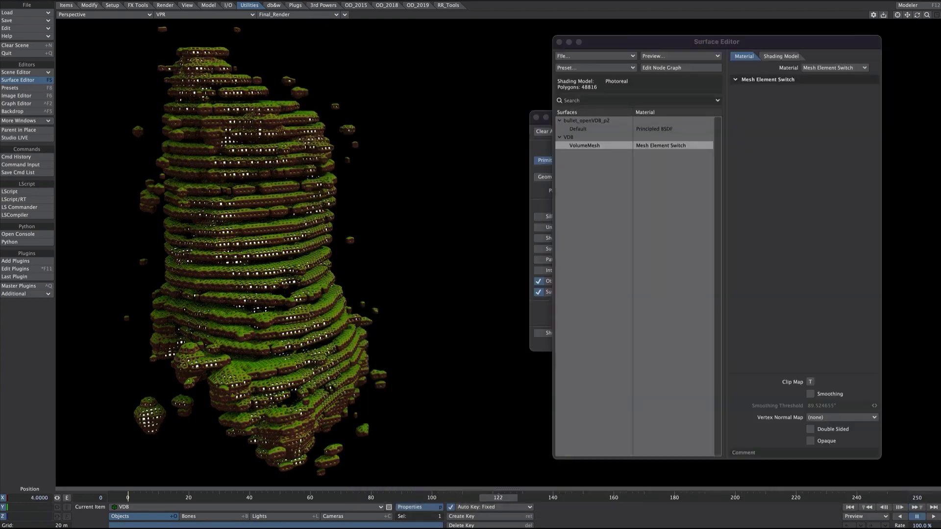
- Inspect the shaded VDB effect in VPR from different views at frames 160 and 193
ctrl+alt+drag(495, 325, 469, 325)
mouse_move(469, 325)
alt+shift+mouse_down()
mouse_move(469, 249)
mouse_move(469, 325)
alt+shift+mouse_up()
click(541, 304)
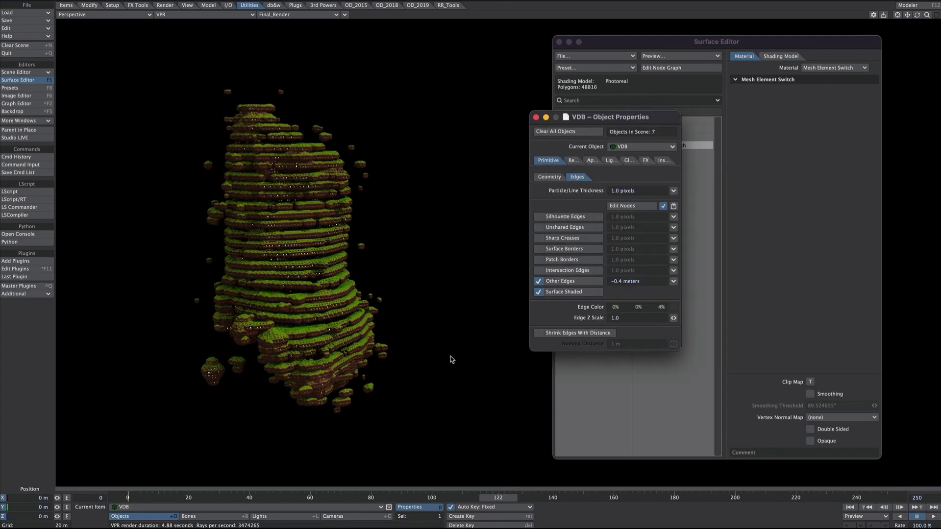
click(613, 499)
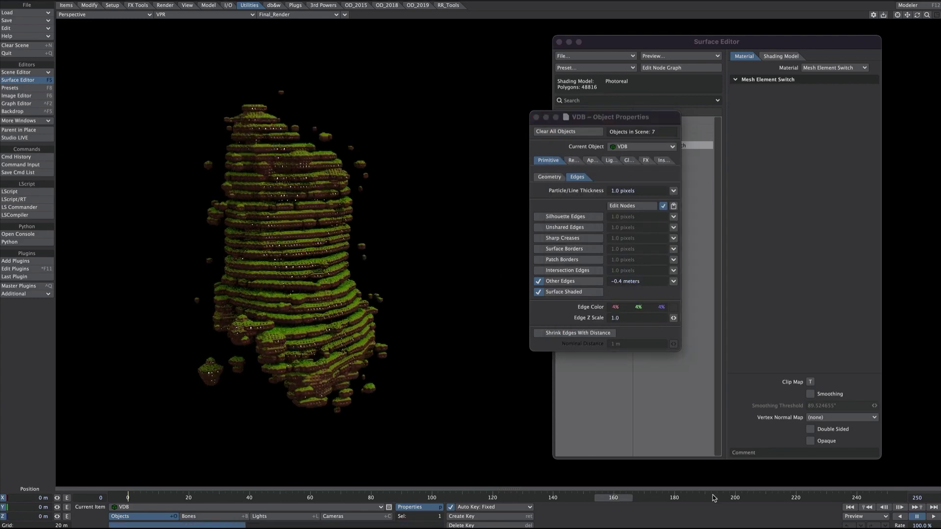
key(Tab)
key(Tab)
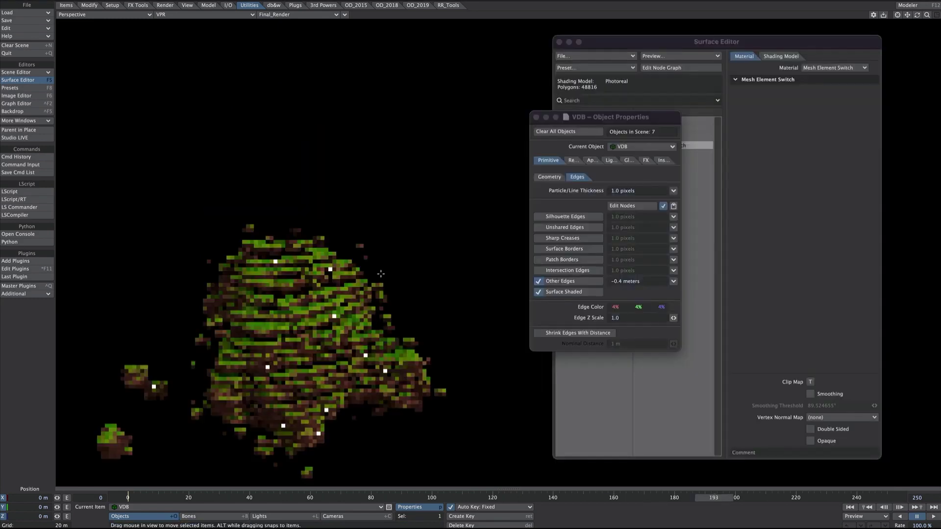
alt+drag(294, 294, 417, 228)
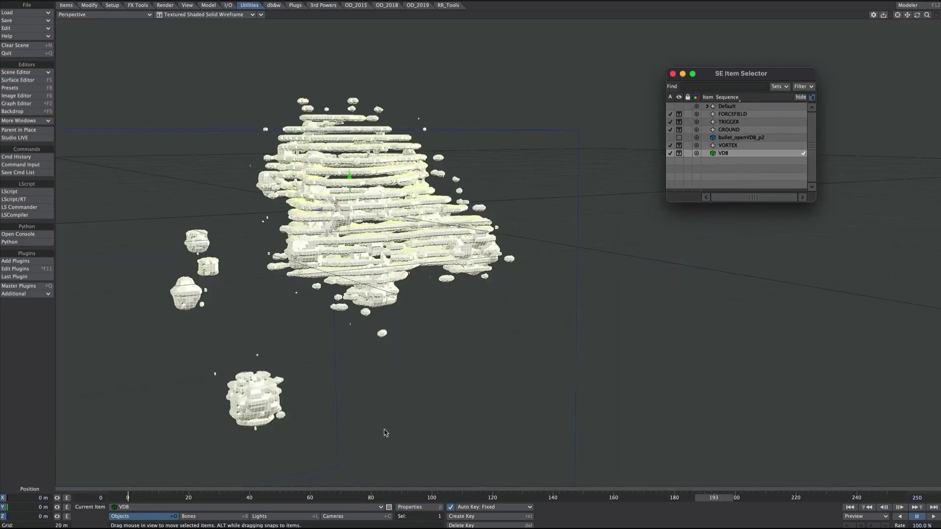
- Save the scene as bulletGravity_p2.lws, overwriting the existing file
key(s)
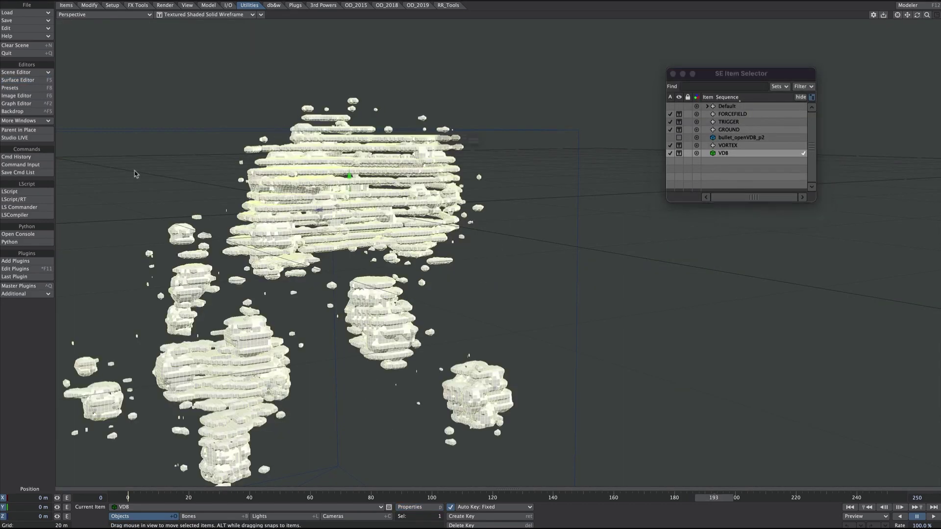
key(Return)
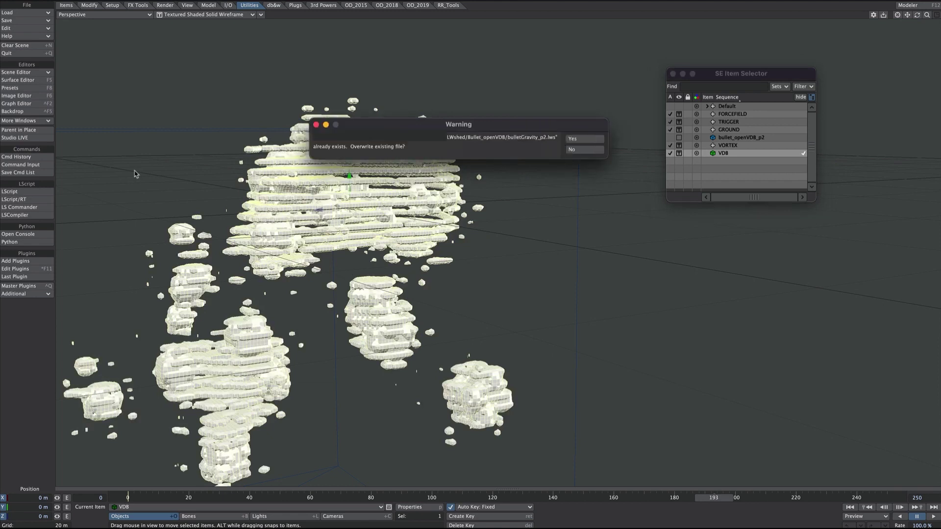
click(584, 139)
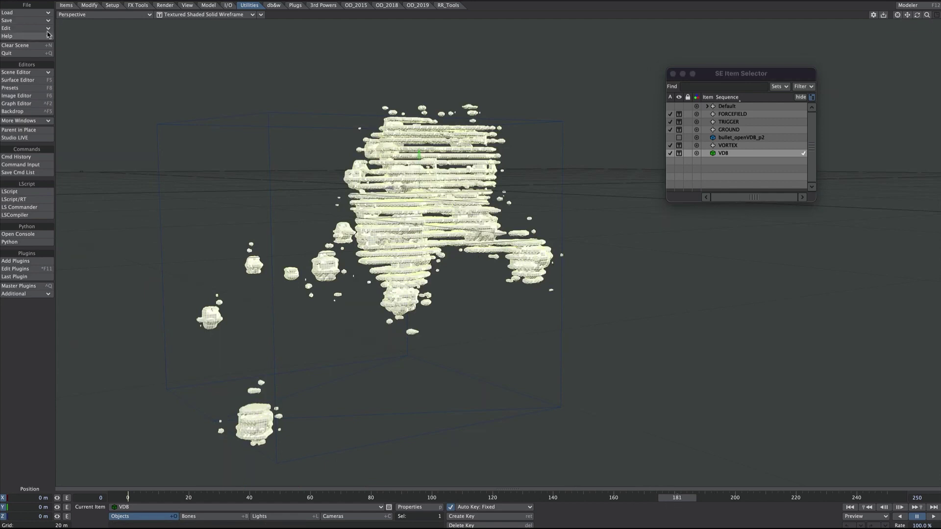
- Save the VDB as transformed objects bullet_openVDB_freeze181.lwo at frame 181 and bullet_openVDB_freeze122.lwo at frame 122
click(14, 21)
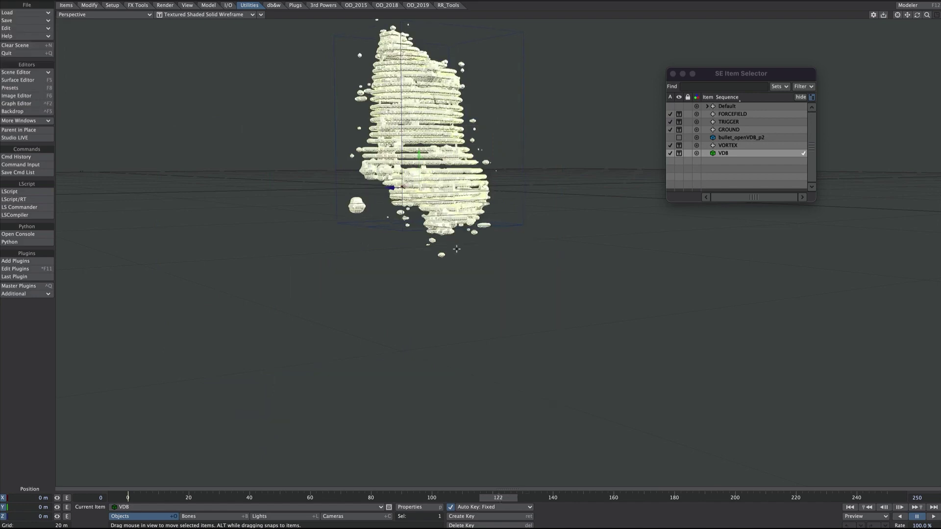
ctrl+alt+drag(477, 282, 362, 142)
alt+shift+drag(362, 142, 315, 184)
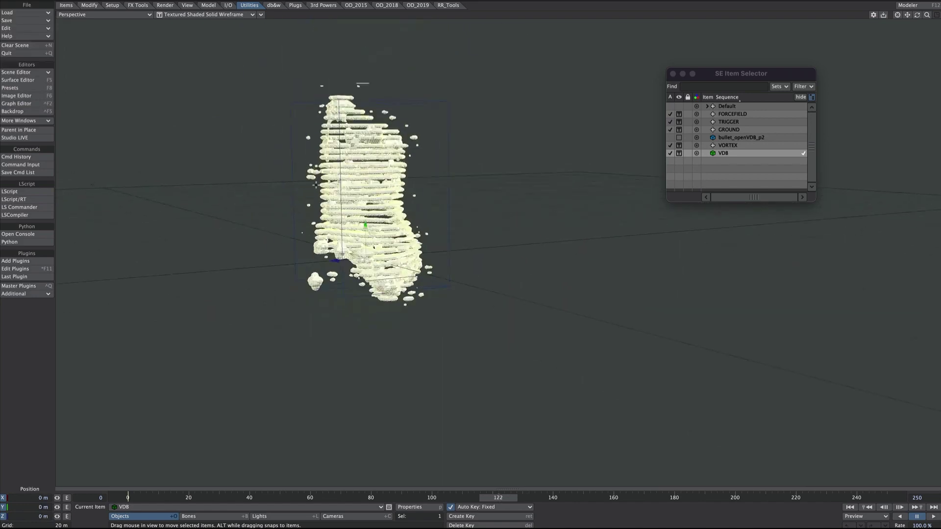
click(20, 21)
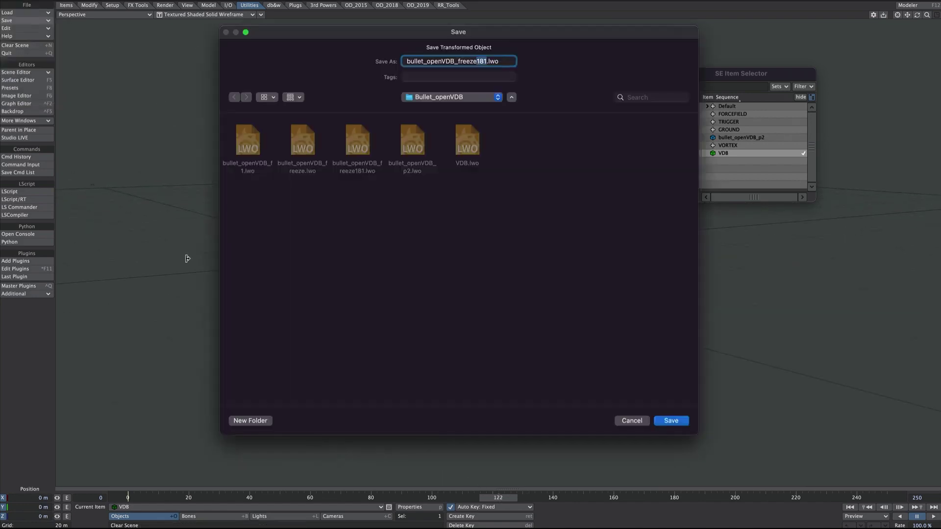
text(122)
click(674, 421)
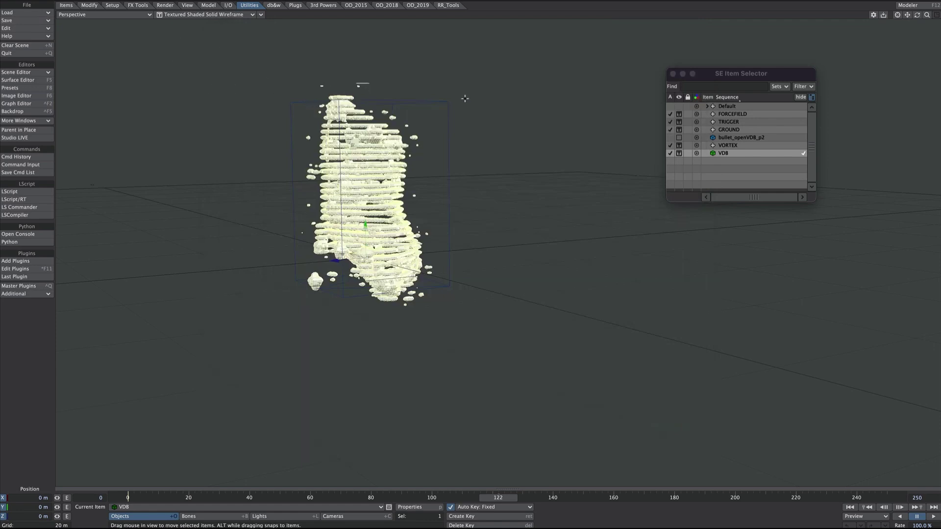
- Hide and deactivate the VDB object, and load the bullet_openVDB_freeze122 and bullet_openVDB_freeze181 objects
click(679, 154)
click(669, 159)
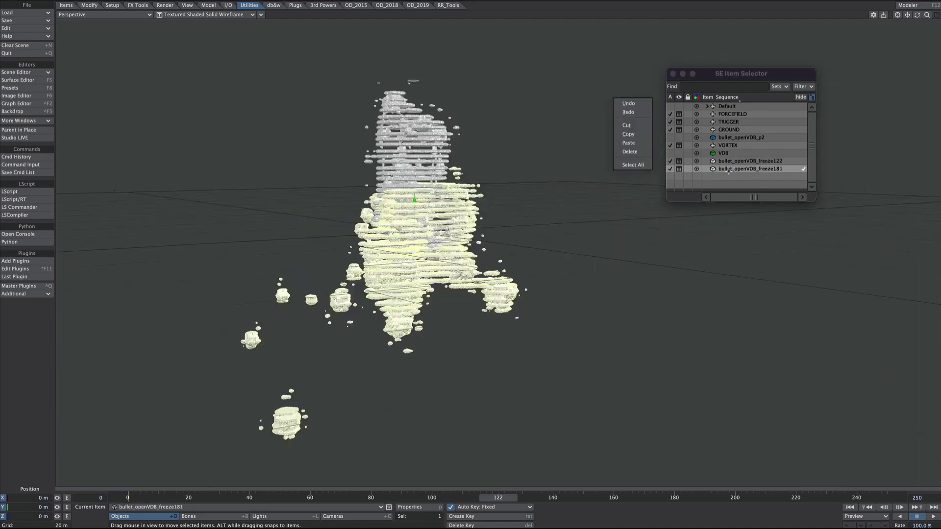
- Move the freeze181 mesh aside from freeze122, and raise the freeze122 mesh to about 9.15 m in Y
click(738, 163)
drag(444, 198, 455, 173)
click(447, 189)
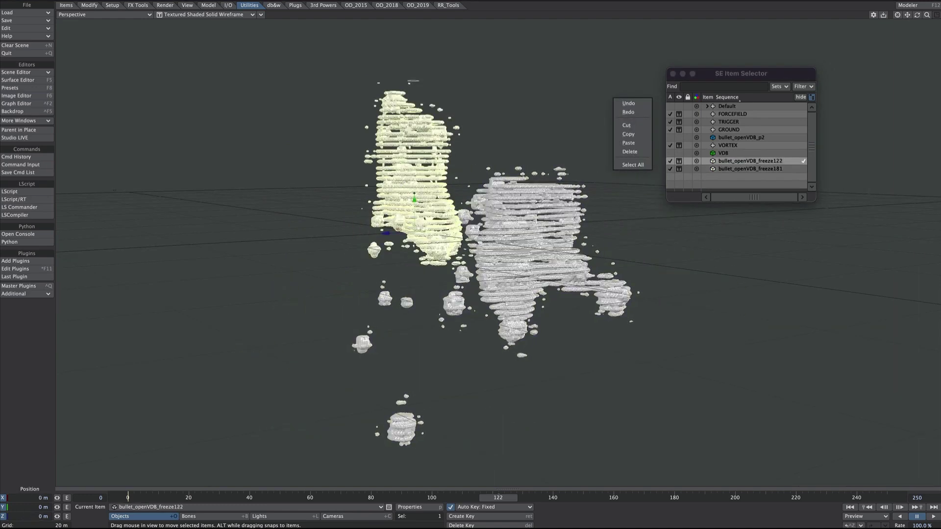
right_drag(443, 191, 443, 142)
scroll(443, 142, down, 1)
alt+drag(519, 263, 438, 247)
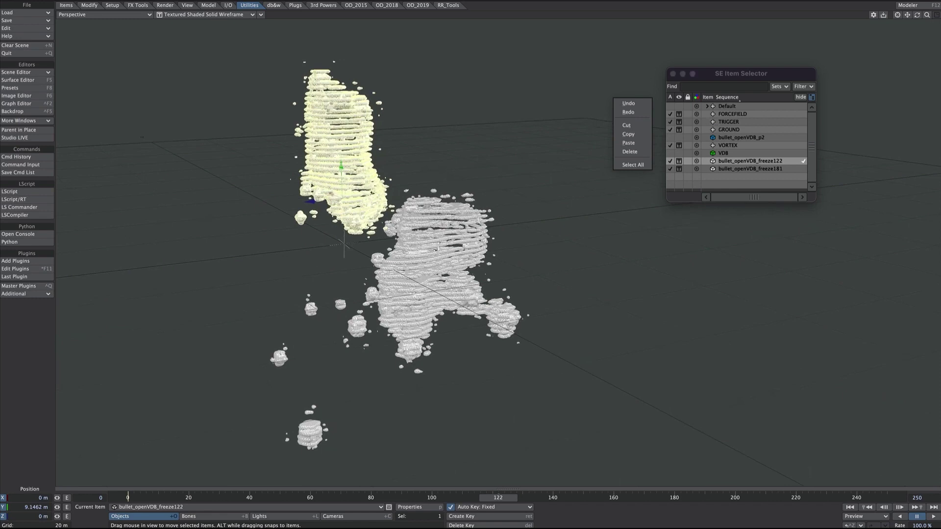
- Open the VDB object's edge properties and copy its edge nodes
click(725, 153)
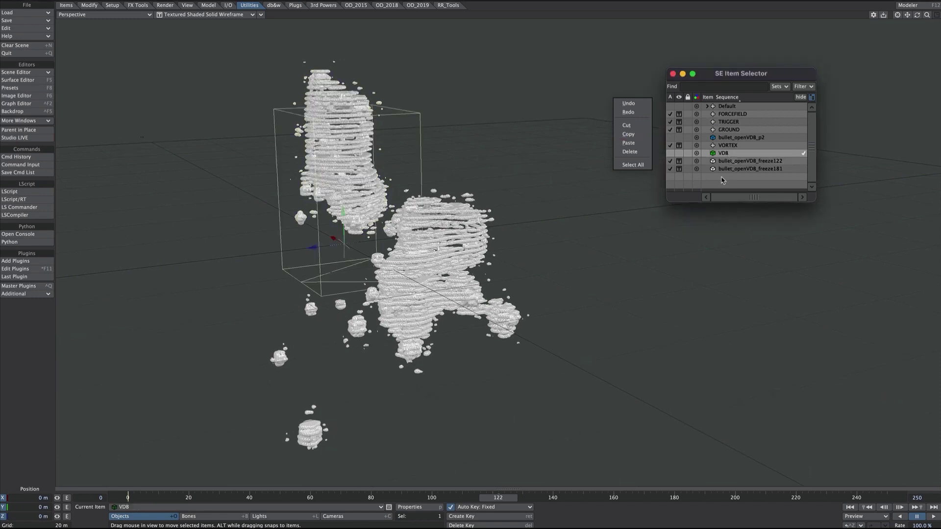
key(p)
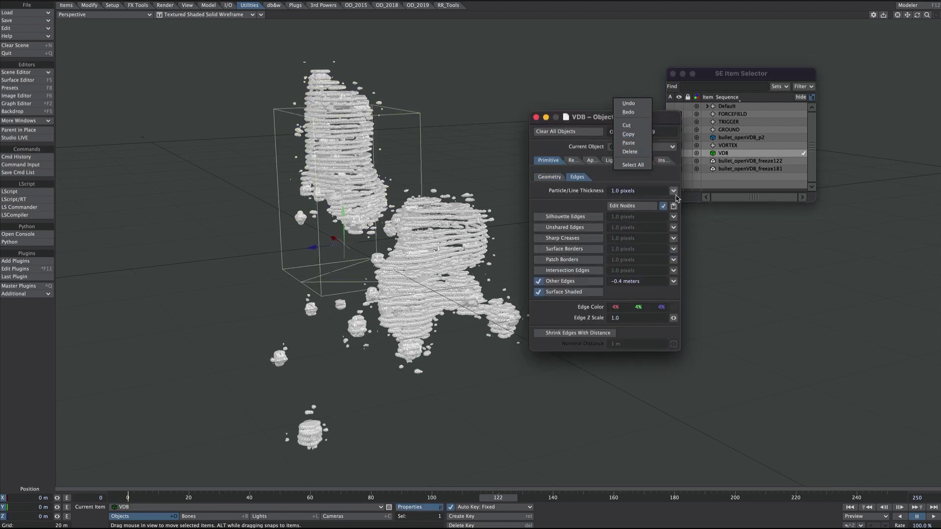
drag(598, 118, 621, 164)
click(639, 93)
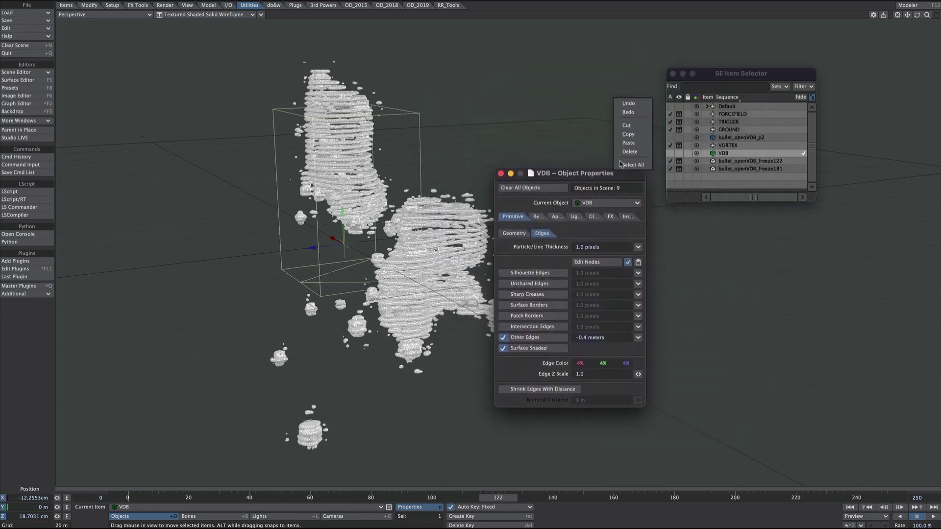
drag(715, 73, 715, 72)
mouse_move(595, 173)
mouse_down()
mouse_move(604, 164)
mouse_move(556, 194)
mouse_move(613, 215)
mouse_move(586, 198)
mouse_move(600, 188)
mouse_up()
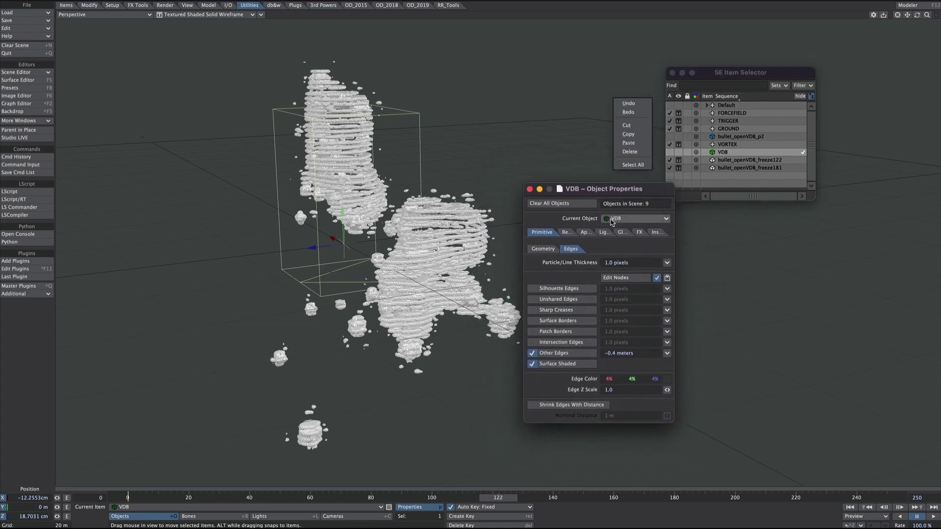
click(668, 278)
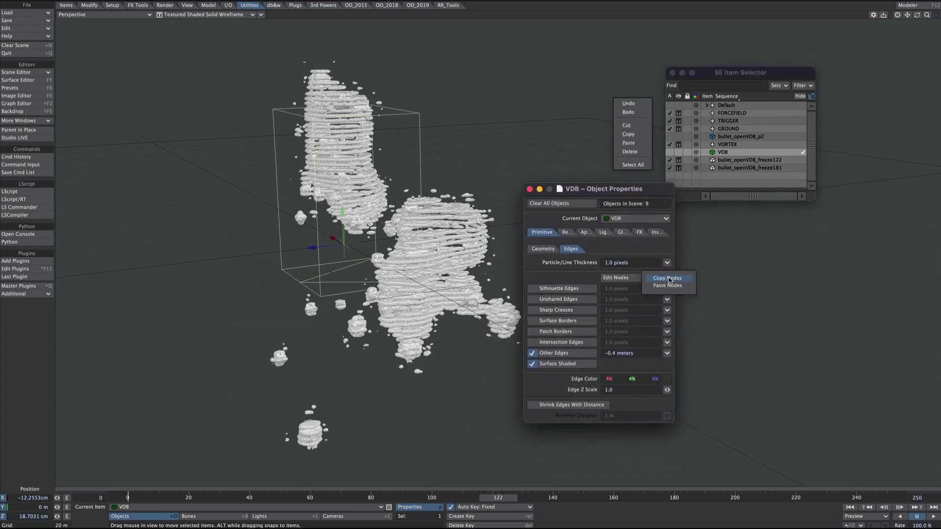
click(666, 279)
- Paste the copied edge nodes onto the freeze122 and freeze181 objects, and check the pasted Edge node graph
key(Down)
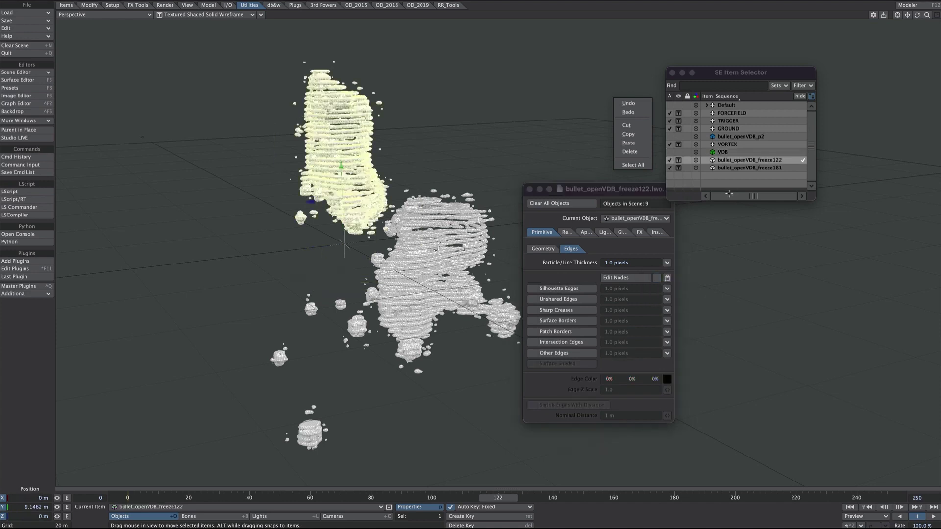
shift+click(739, 168)
click(667, 278)
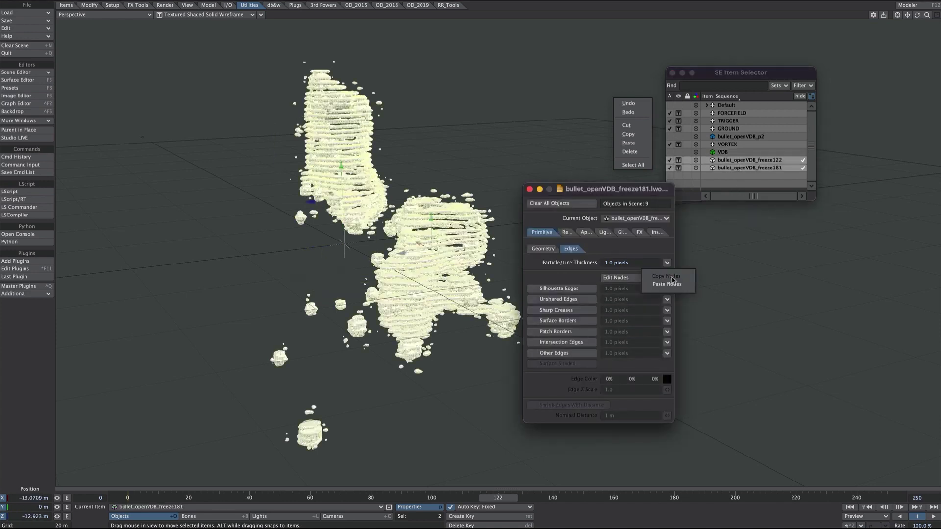
click(674, 289)
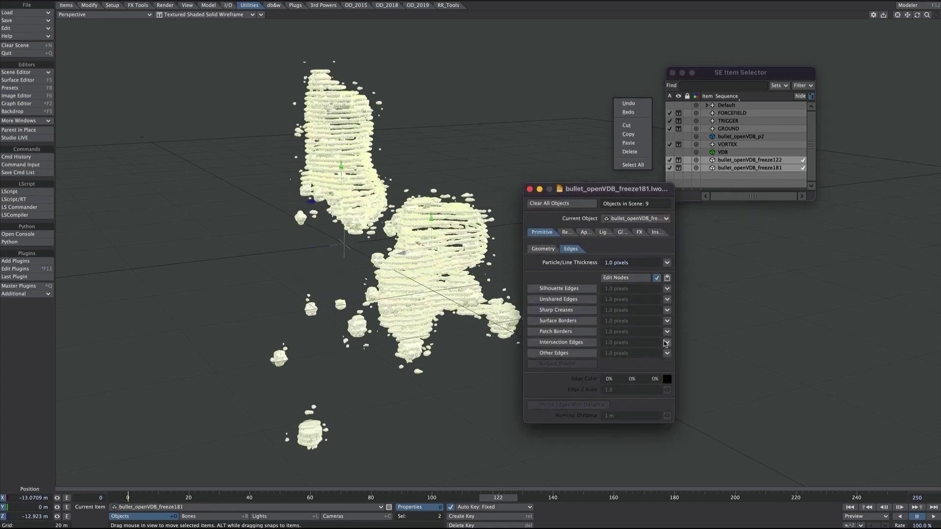
click(629, 278)
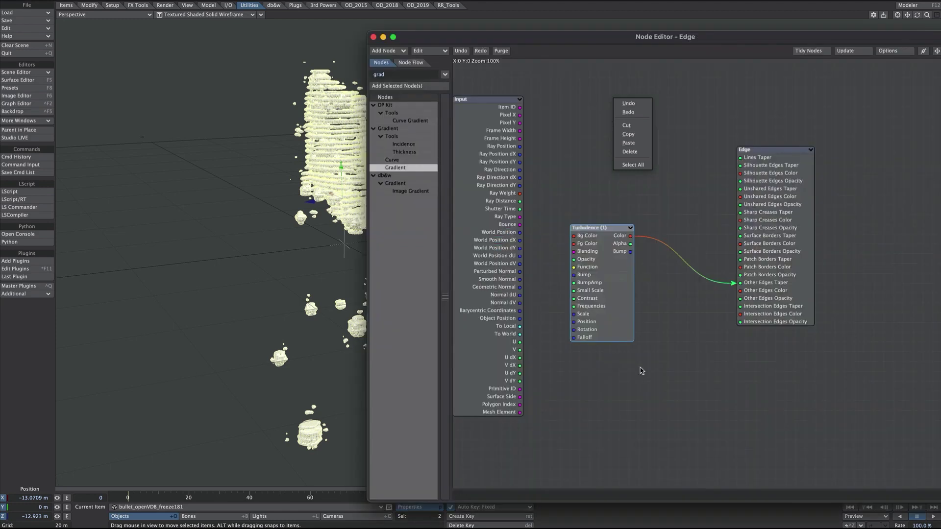
click(373, 37)
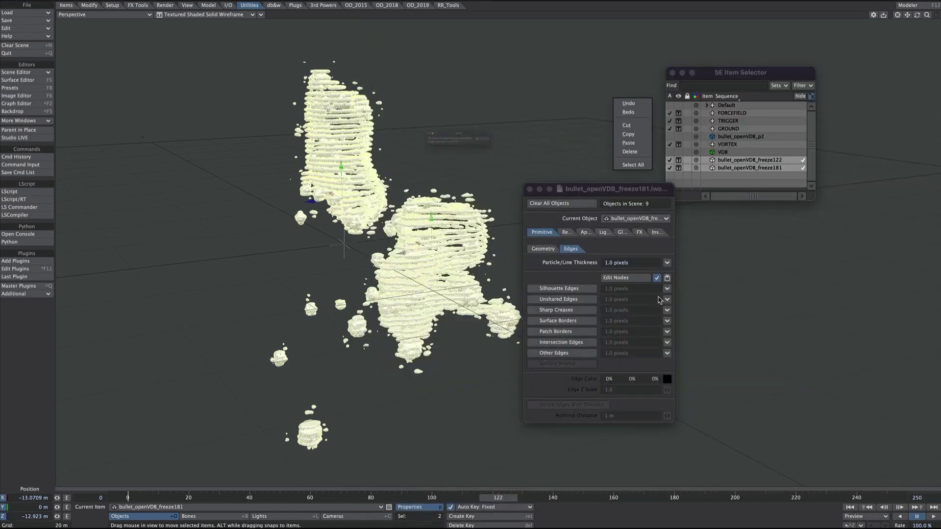
click(521, 142)
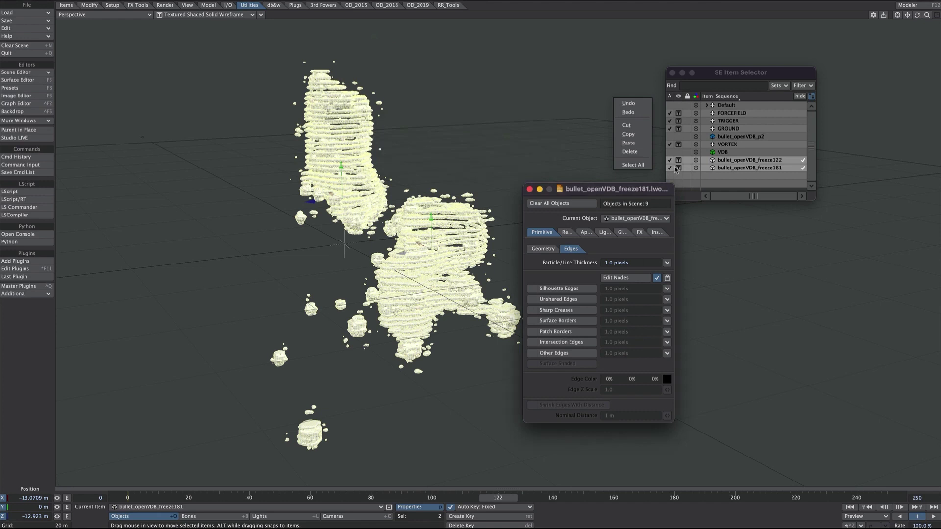
- Check the VDB object's edge settings and match them on freeze122 and freeze181: Other Edges at -0.4 meters with Surface Shaded enabled
click(635, 219)
click(632, 203)
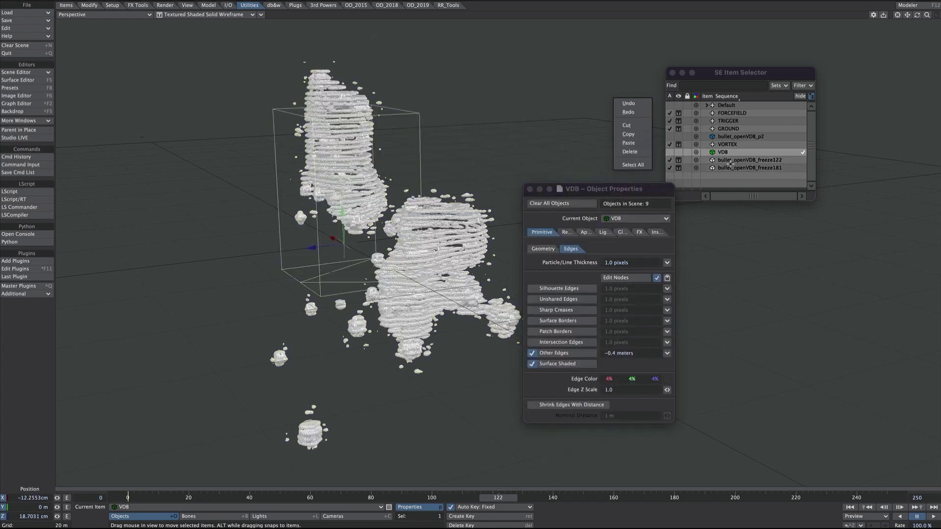
click(748, 160)
shift+click(747, 168)
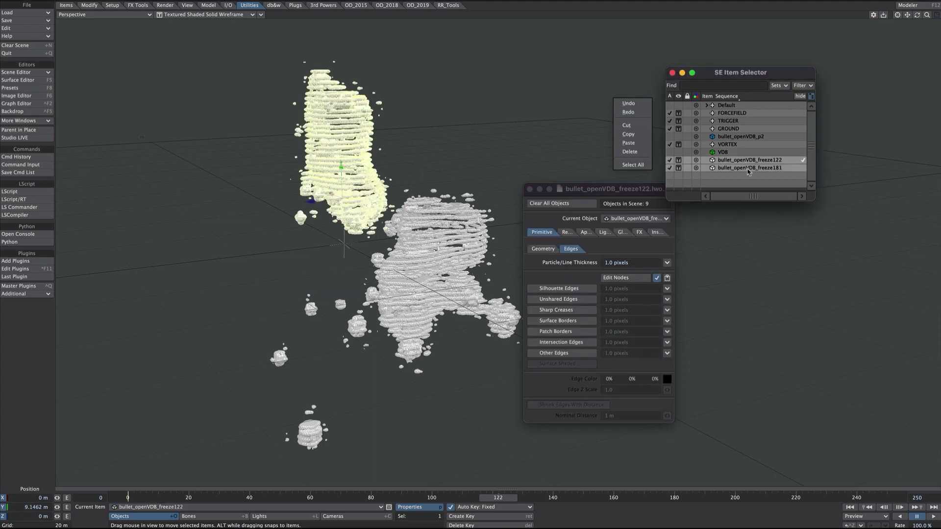
click(555, 352)
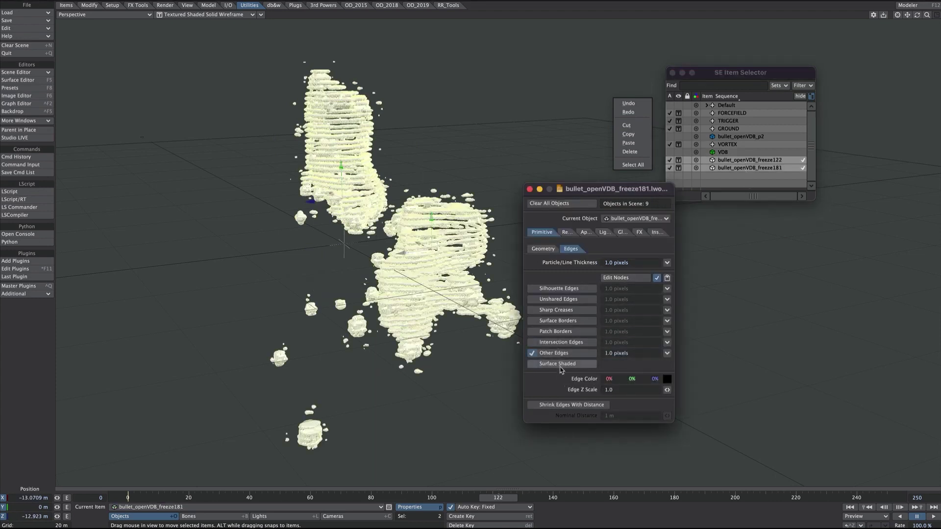
click(560, 367)
drag(645, 353, 592, 350)
text(-)
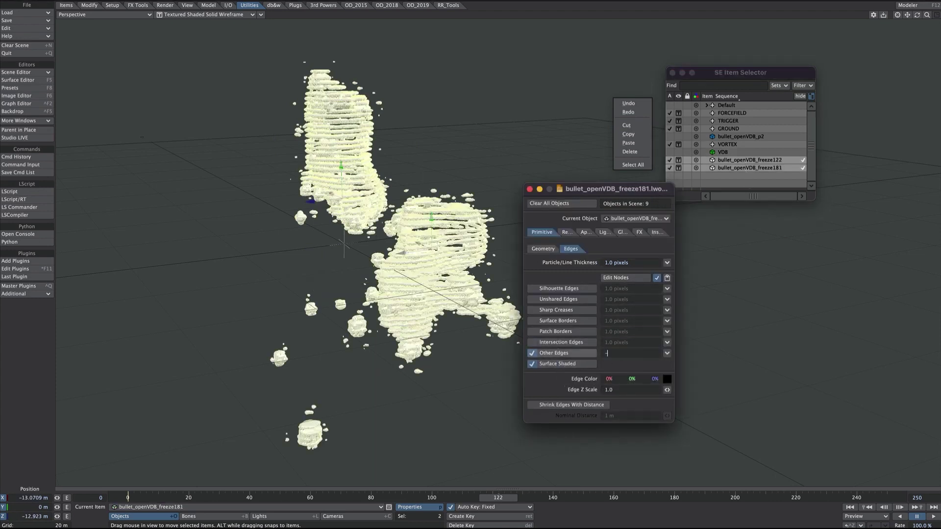
text(-.4)
key(Tab)
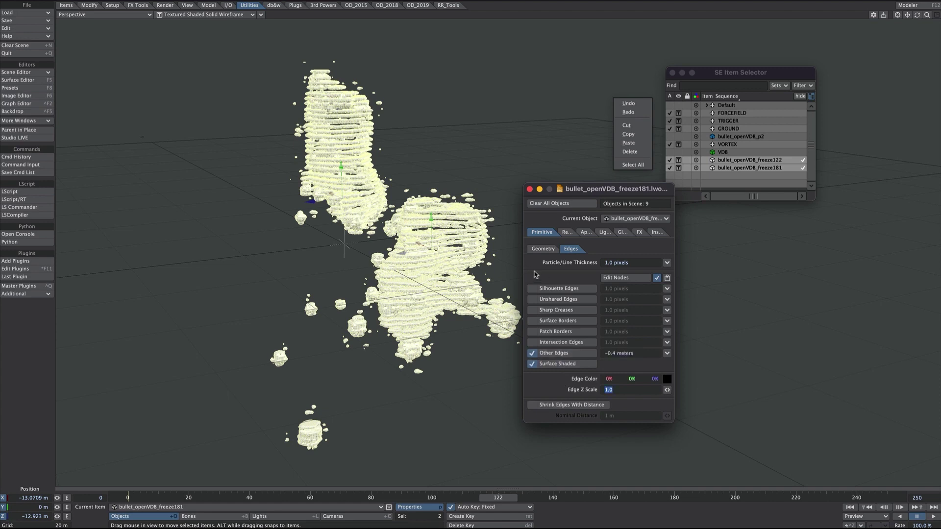
- Close the object properties and switch the viewport's display mode to VPR
click(529, 188)
click(196, 15)
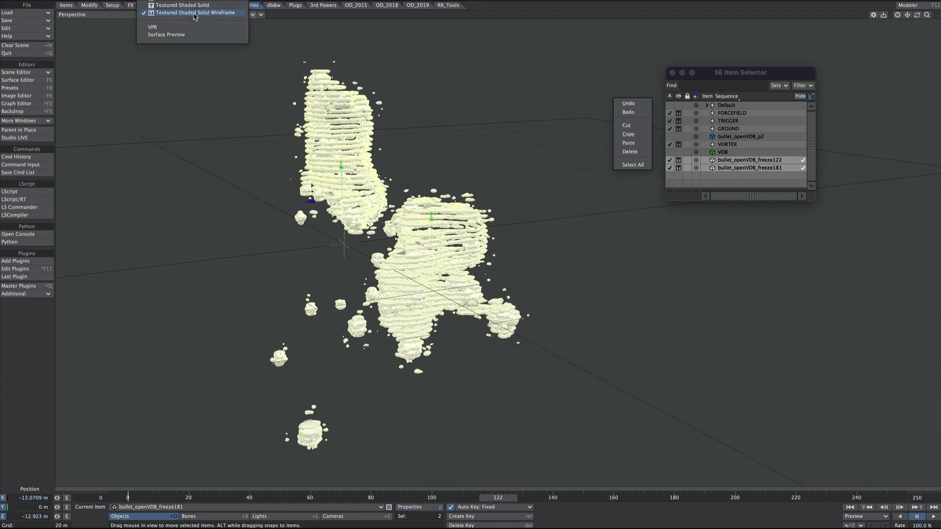
click(196, 30)
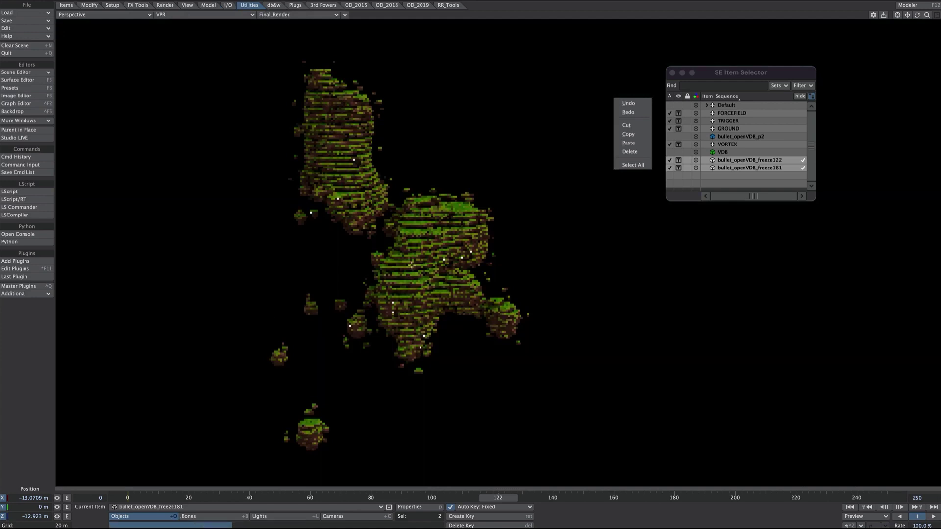
- Set the distant light's intensity to 8 and rotate it to heading 5.30° and pitch 34.10°
key(shift+l)
key(p)
click(760, 291)
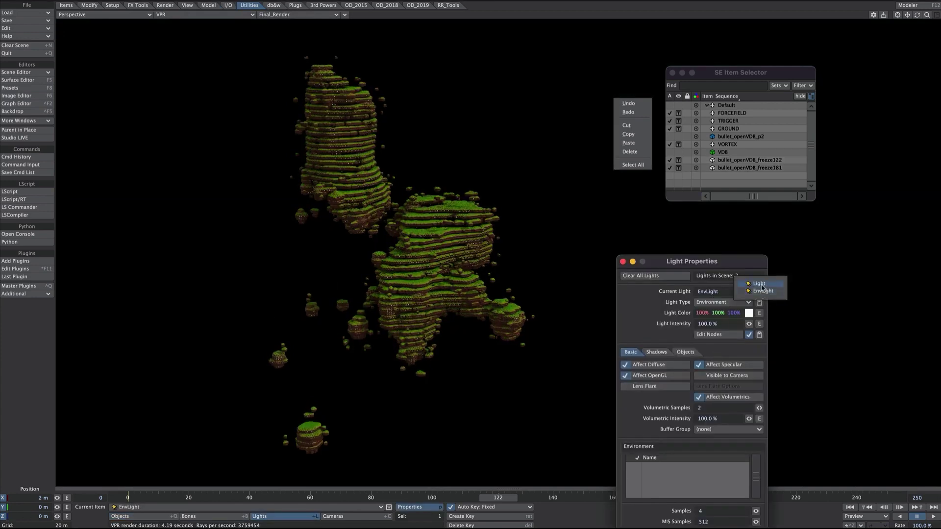
click(761, 283)
drag(721, 324, 693, 322)
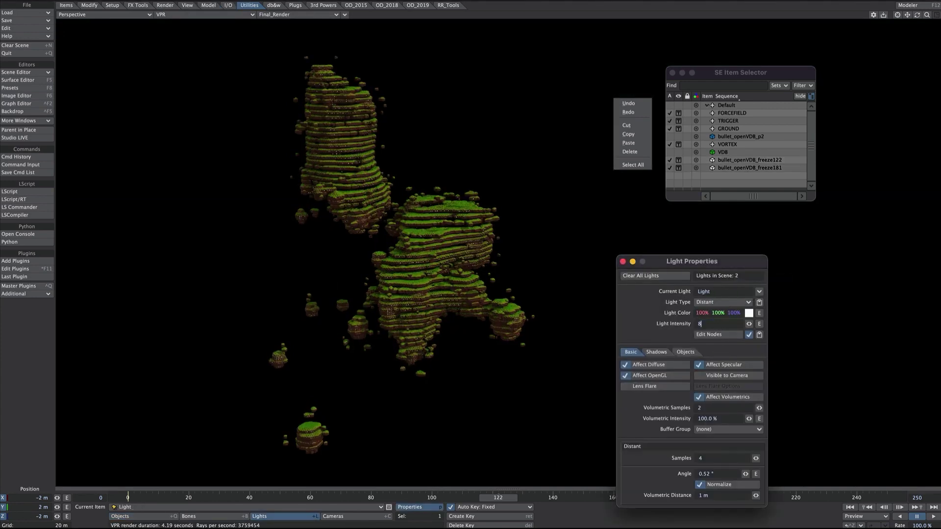
click(623, 261)
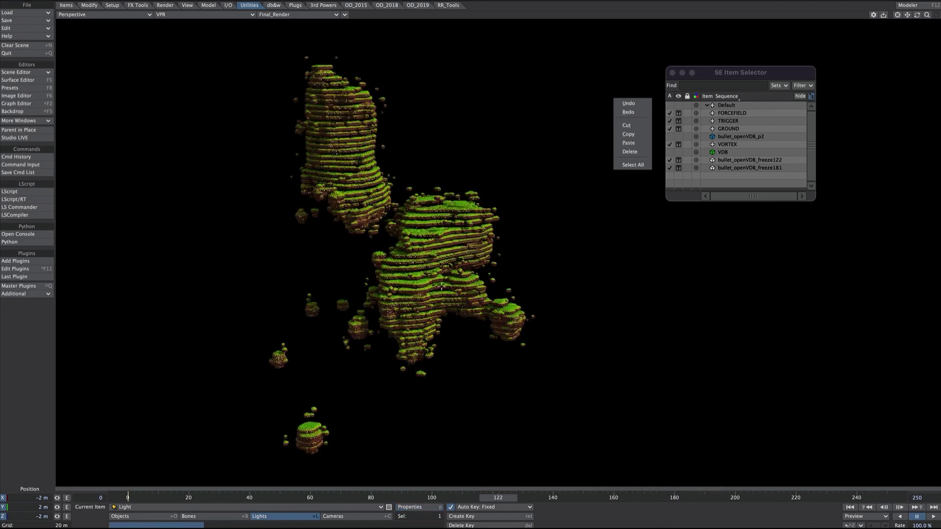
key(y)
drag(373, 328, 408, 327)
- Open the processing effects and add a Tonemap pixel filter
key(ctrl+F8)
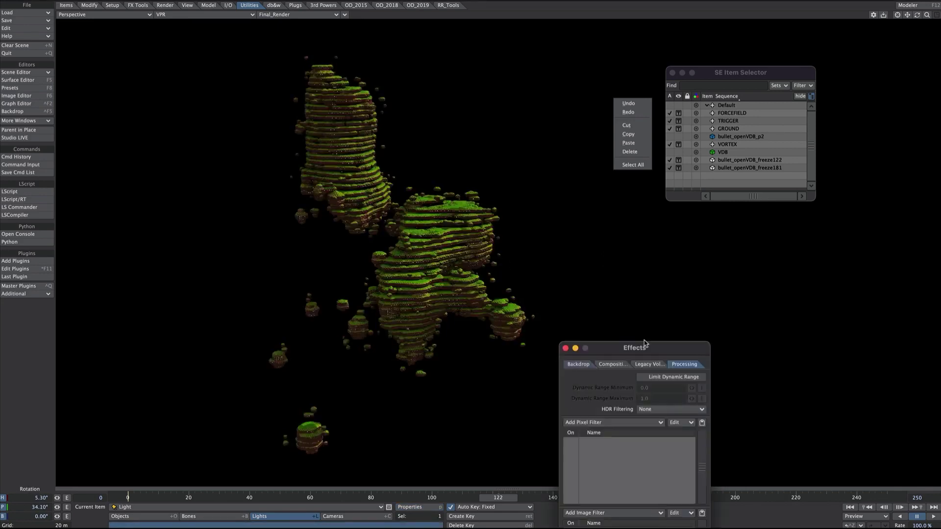
drag(645, 343, 717, 147)
click(725, 218)
click(708, 255)
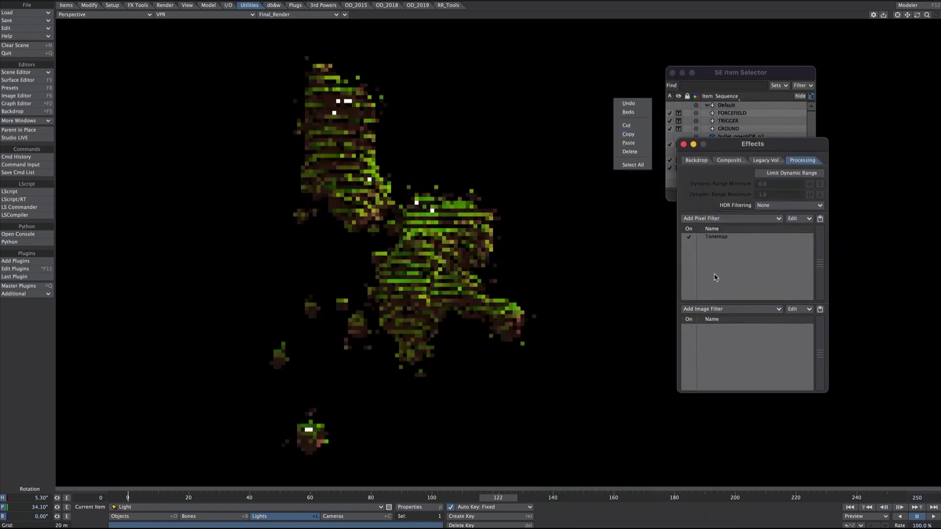
- Set the Tonemap filter to ACES Filmic with an exposure of 1.5 and 80% saturation
click(827, 352)
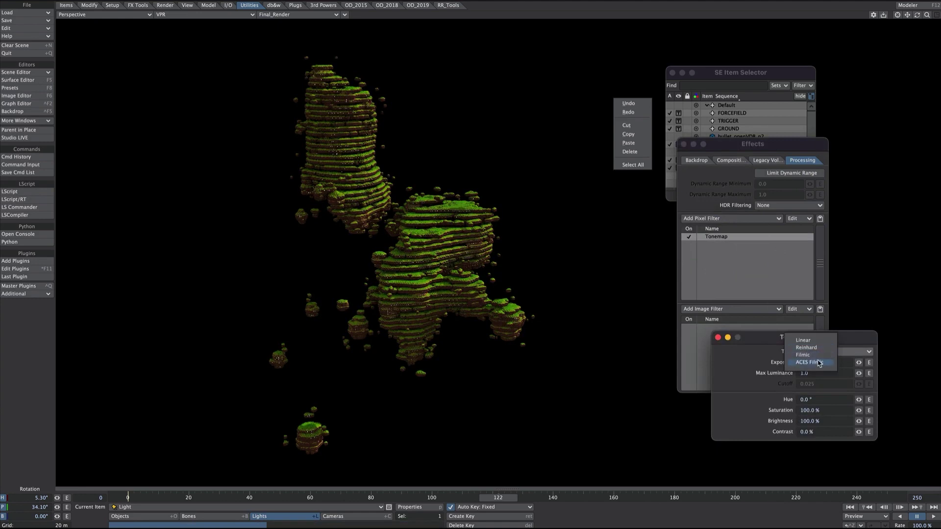
click(819, 363)
drag(814, 364, 789, 364)
text(1.5)
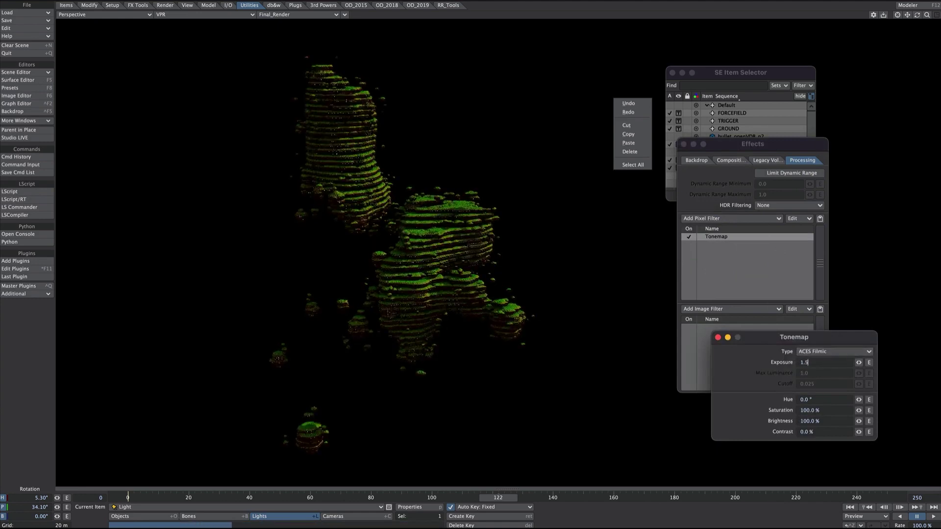
key(Tab)
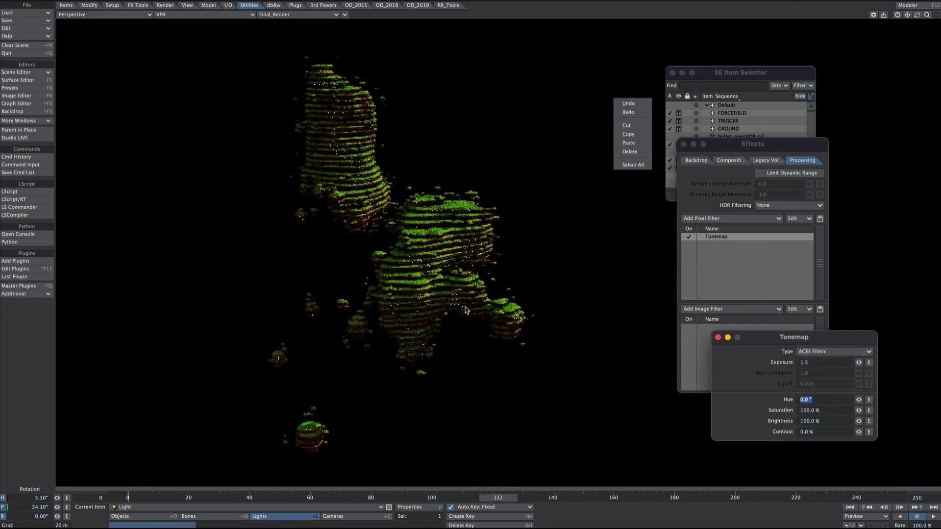
click(466, 312)
scroll(466, 312, up, 2)
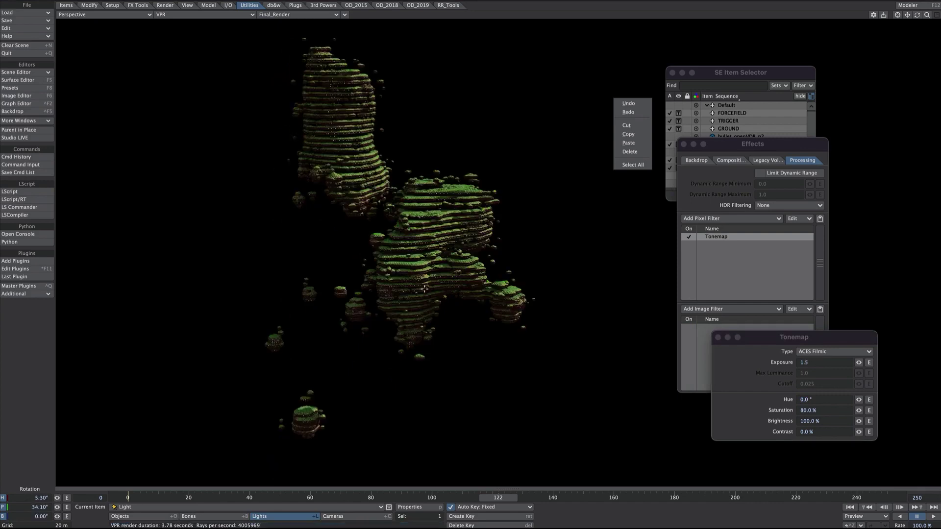
- Set the gradient backdrop's Nadir Color to red (75%, 0%, 0%)
click(697, 160)
click(717, 191)
click(815, 348)
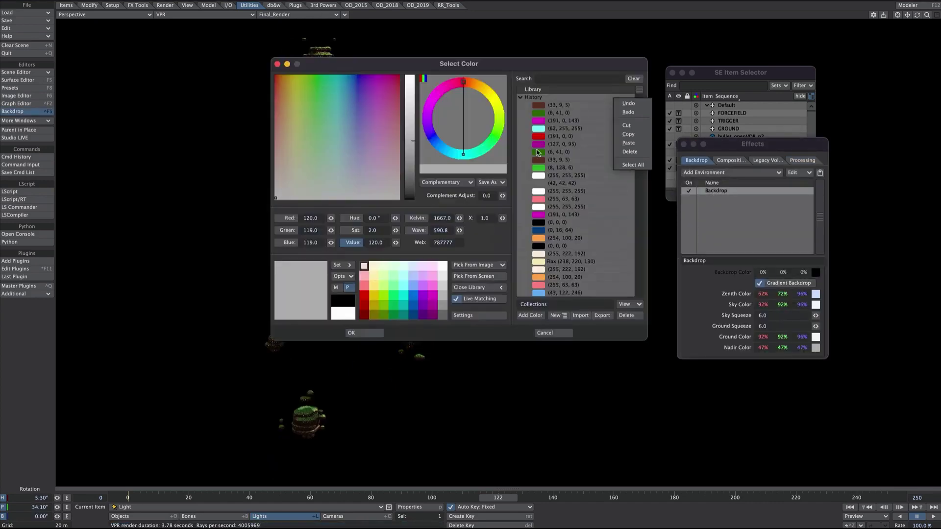
click(365, 296)
click(365, 334)
- Change the gradient backdrop's Zenith Color, trying purple (50%, 0%, 37%) and then another palette colour, and open the compositing settings
click(815, 295)
click(433, 305)
click(370, 335)
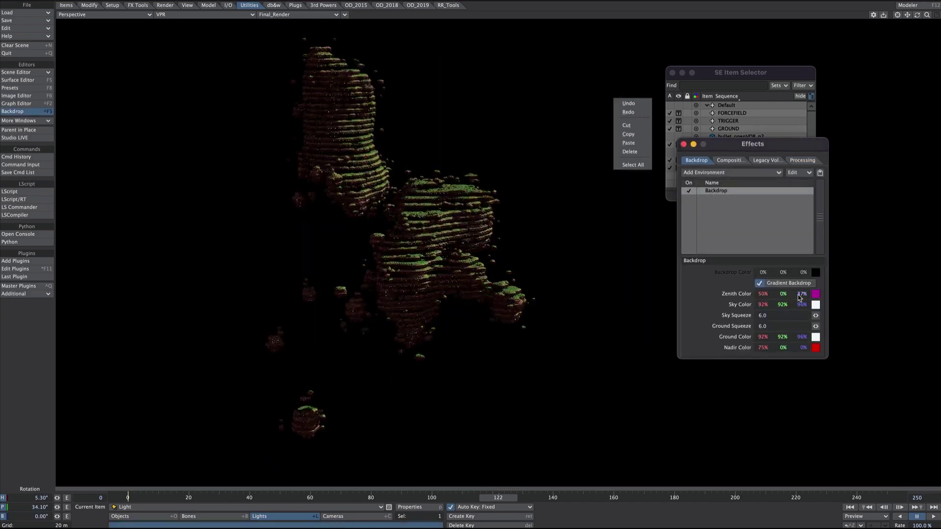
click(816, 294)
click(394, 305)
click(367, 333)
click(731, 161)
- Return to a textured shaded display, match the camera to the perspective view, look through it and keyframe its position
click(205, 14)
click(174, 13)
click(261, 15)
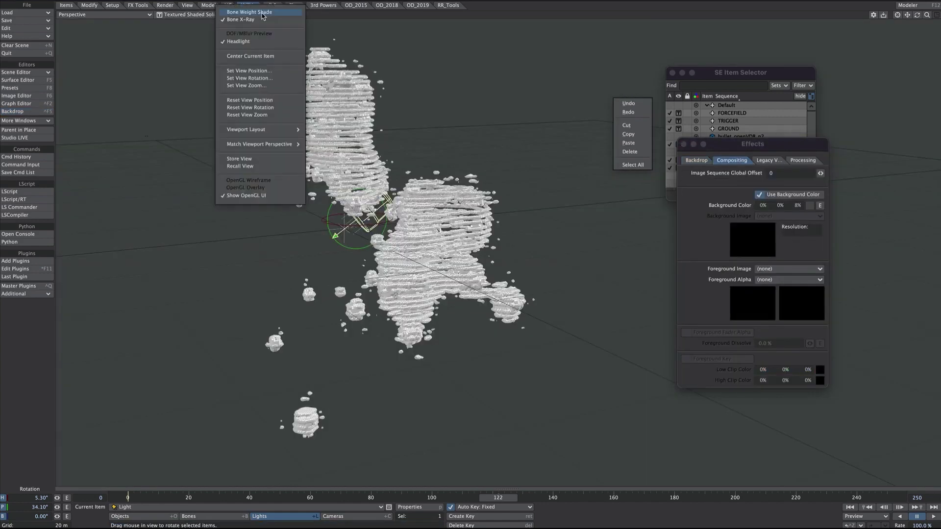
click(354, 183)
key(6)
click(357, 517)
key(Return)
key(Return)
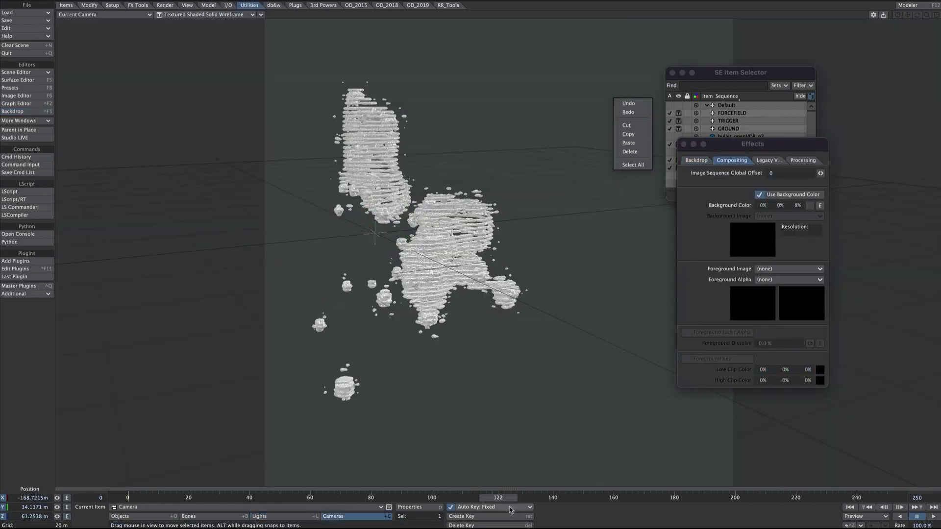
- Move the camera to about X -134.61 m, Y 29.54 m, Z 64.48 m to reframe the meshes, and restore the VPR display
click(510, 507)
click(522, 508)
mouse_move(478, 311)
mouse_down()
mouse_move(434, 286)
mouse_move(440, 277)
mouse_up()
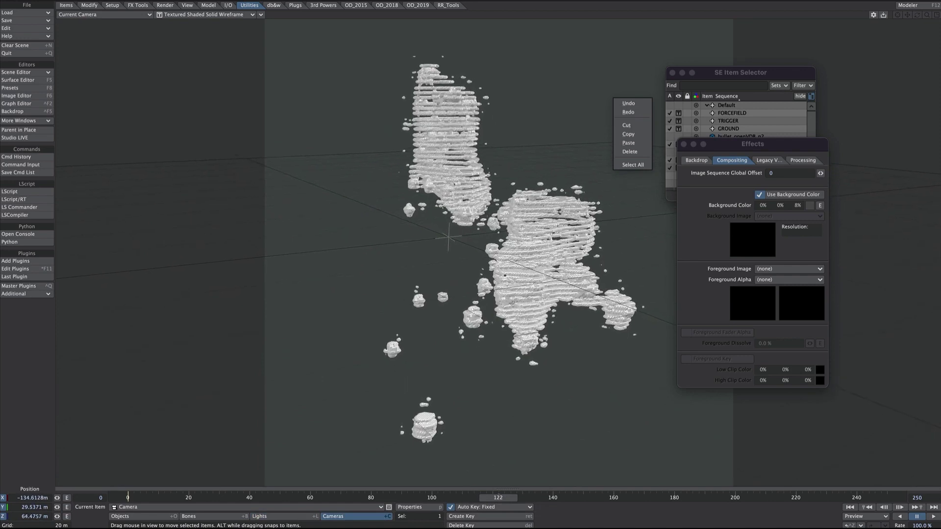
click(187, 16)
click(186, 78)
- Adjust the compositing Background Color to a dark grey
click(738, 74)
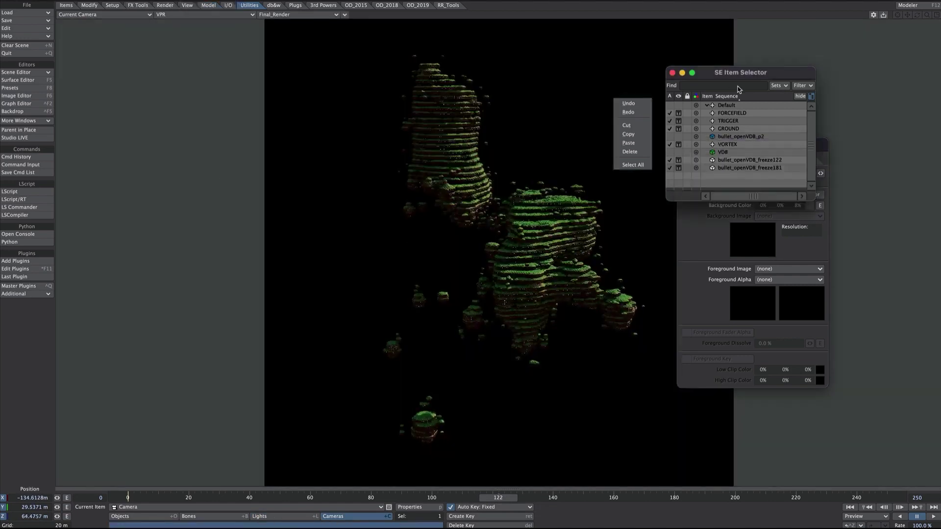
drag(822, 145, 860, 215)
drag(836, 276, 769, 298)
- Make EnvLight visible to the camera and close the Effects window
scroll(734, 129, up, 3)
double_click(734, 121)
click(727, 376)
key(p)
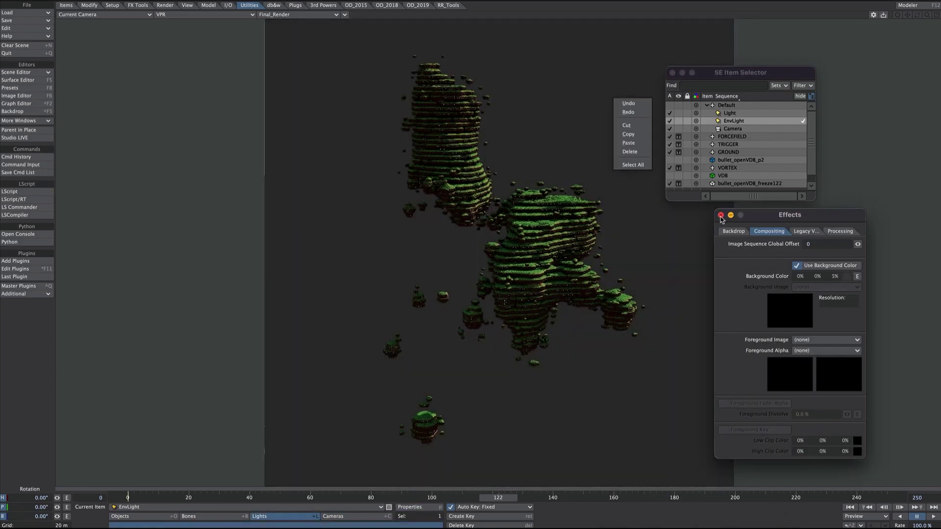
click(721, 215)
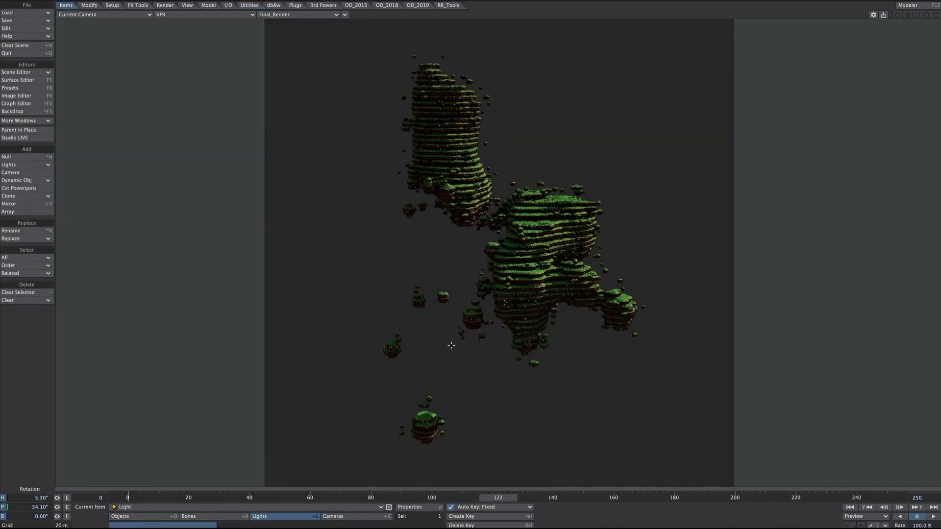
- Rotate the distant light to heading 36.70° and pitch 8.10°, set its intensity to 15 lx and enable Visible to Camera
drag(451, 345, 491, 331)
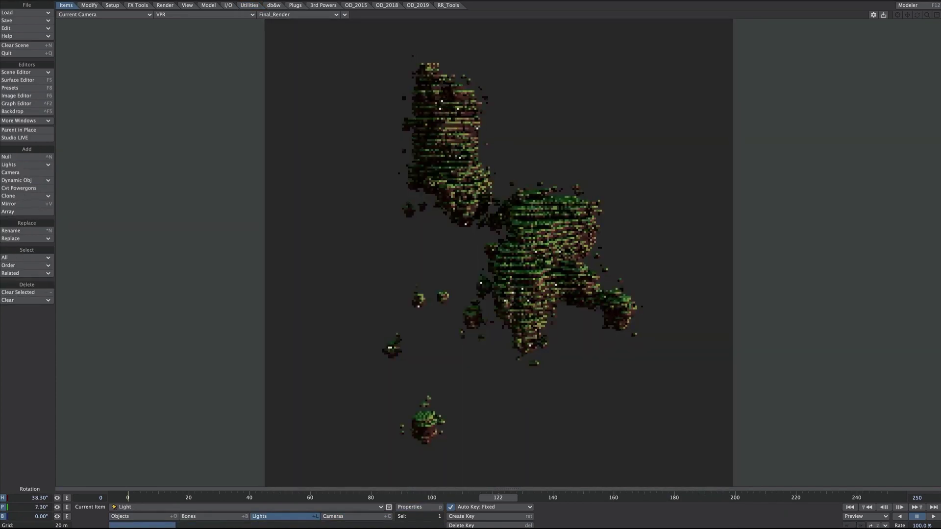
key(p)
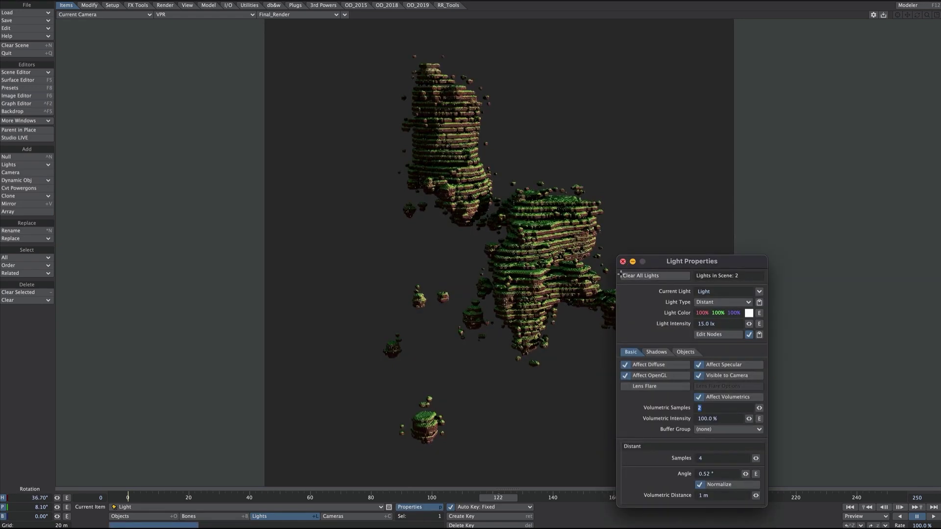
click(623, 261)
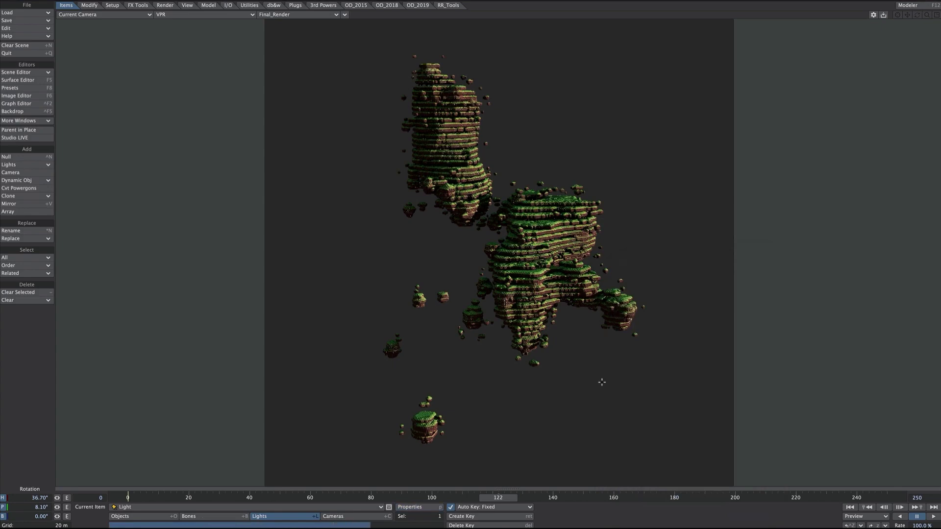